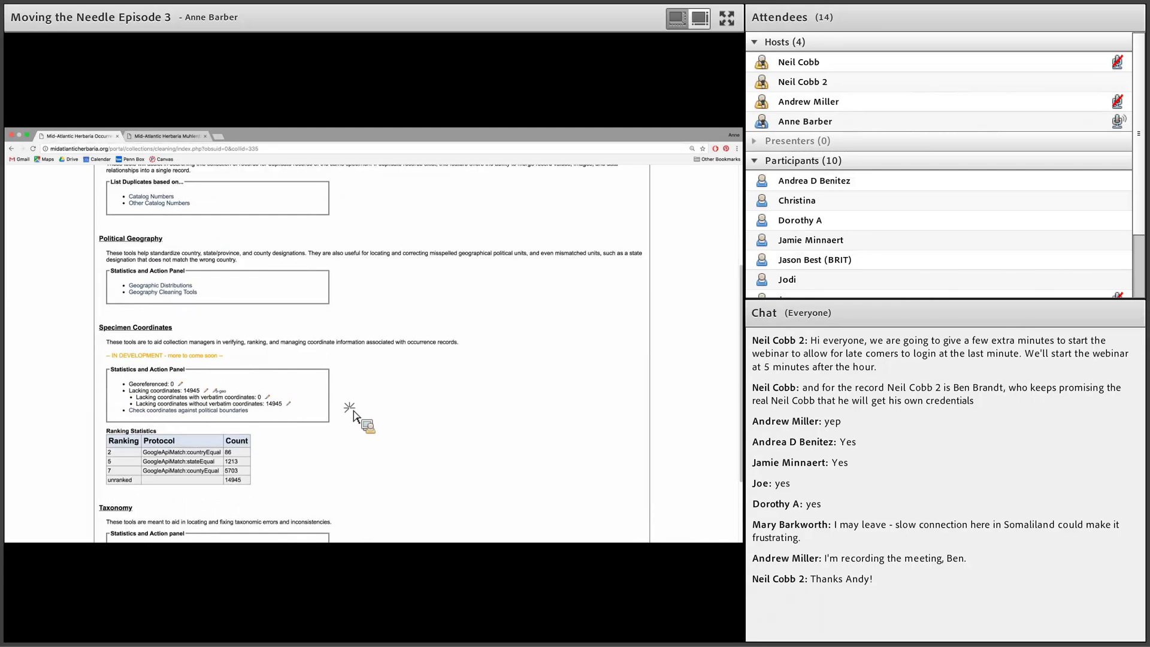
- Review the duplicate, political geography, coordinate and taxonomy tools in the Staten Island Museum data cleaning module
scroll(353, 413, "up", 1)
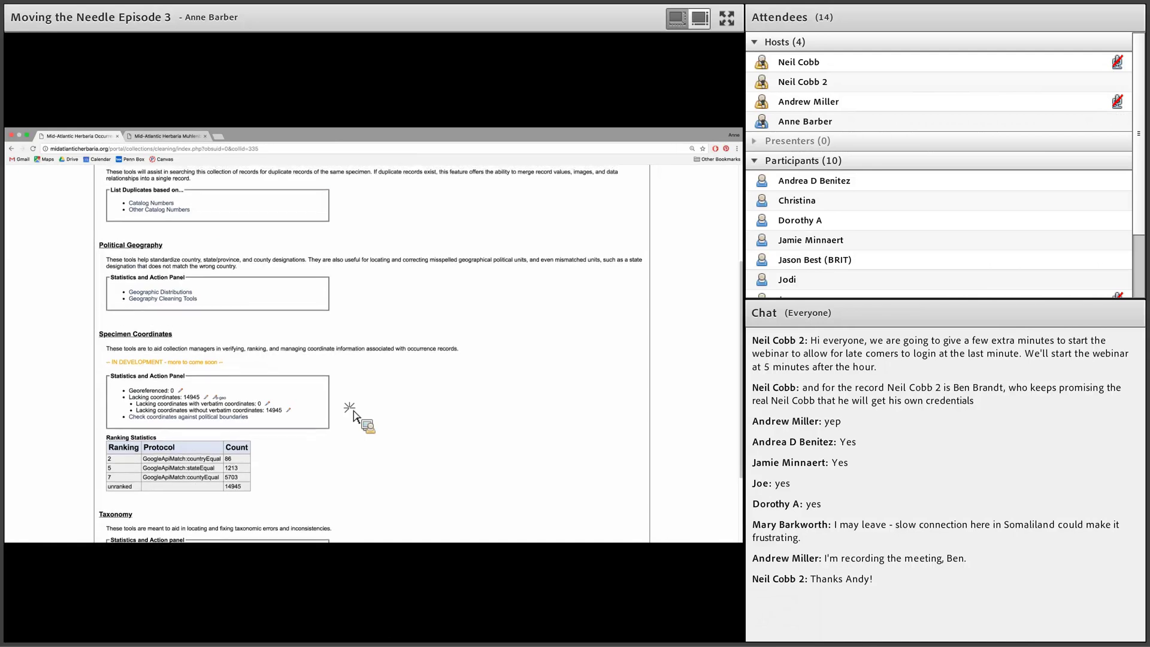
scroll(354, 414, "up", 5)
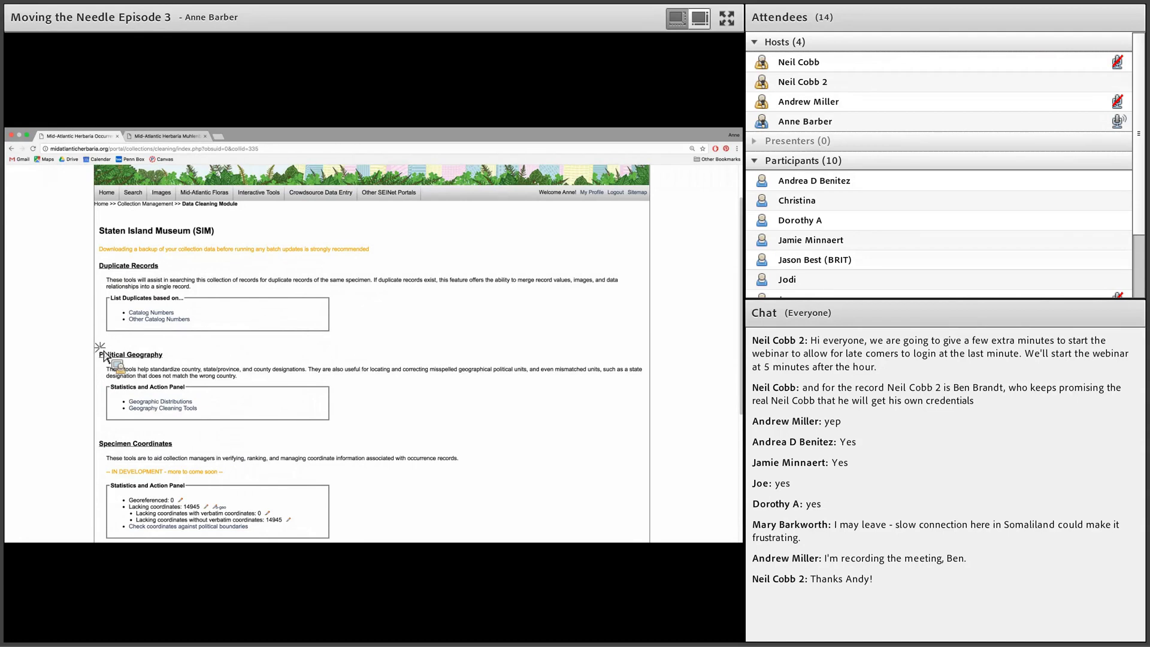
scroll(102, 355, "down", 5)
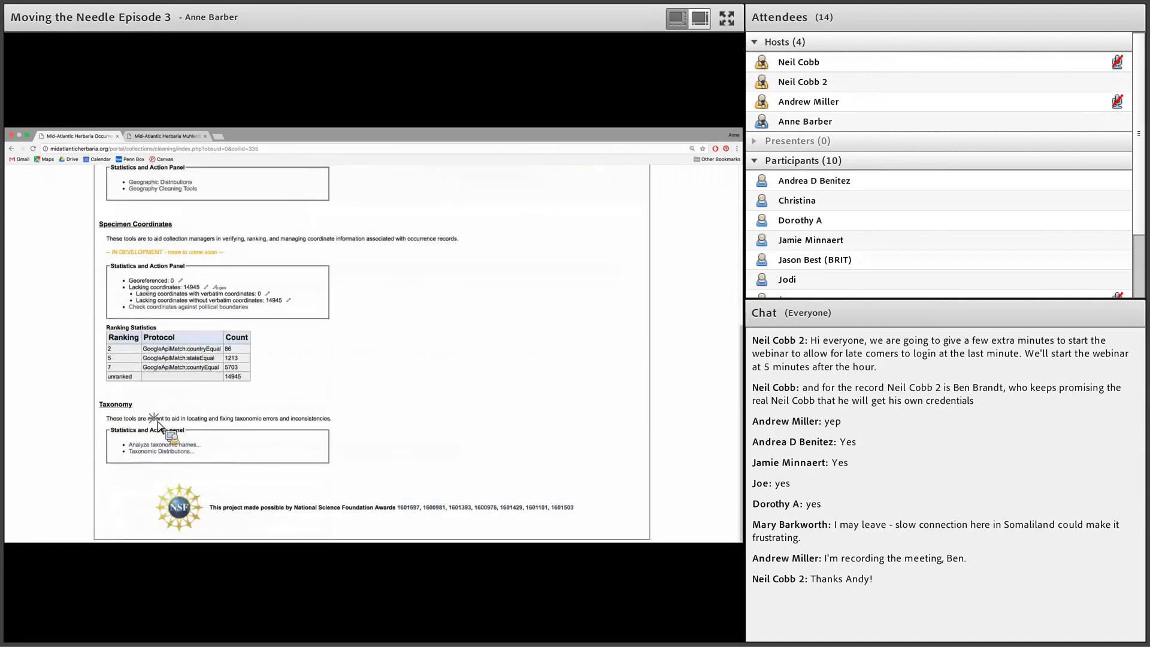
left_click_drag(114, 433, 219, 427)
left_click(379, 329)
scroll(378, 330, "up", 5)
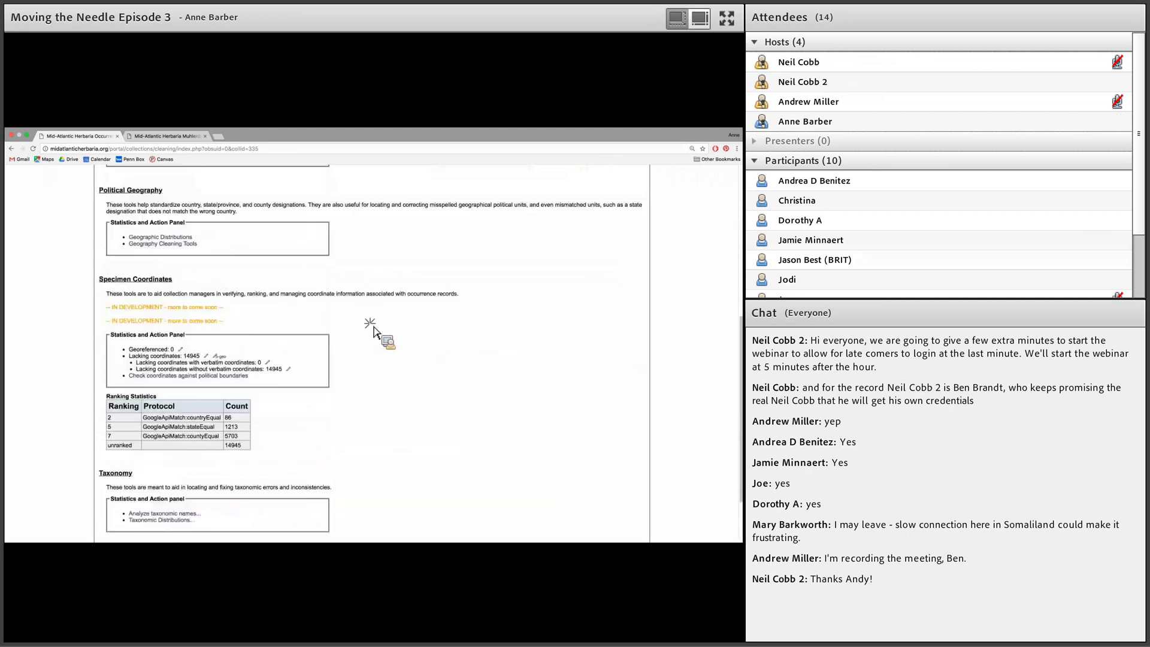
scroll(245, 279, "up", 2)
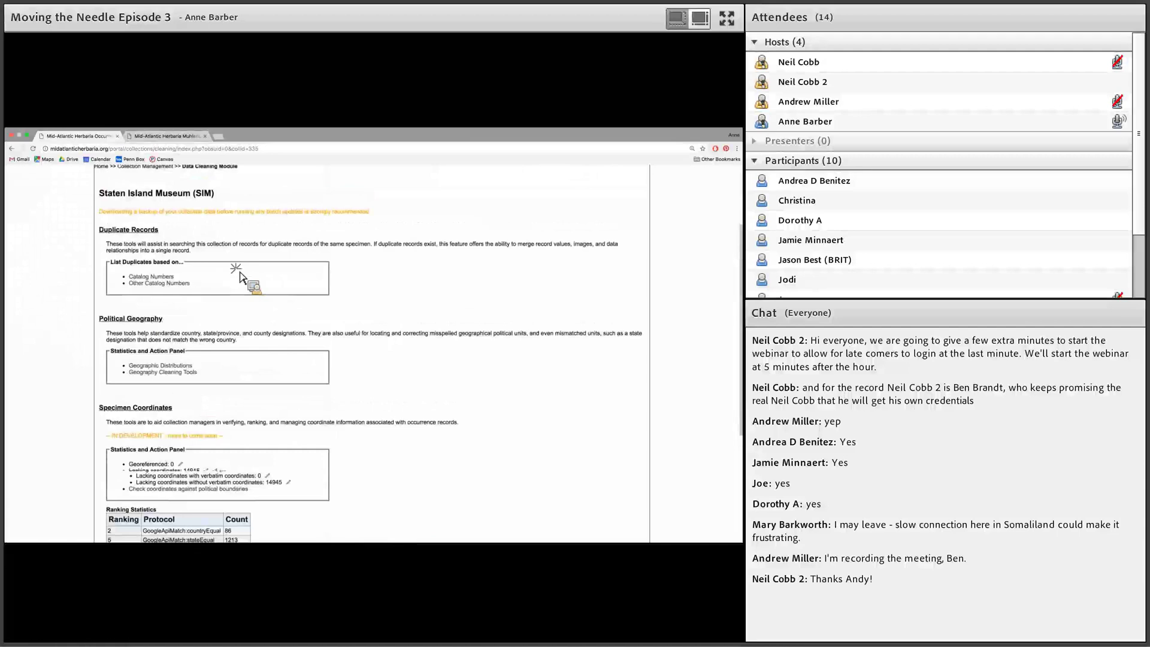
- Open the Data Cleaning Tools for the Muhlenberg College (MCA) collection and look over the available sections
left_click(144, 142)
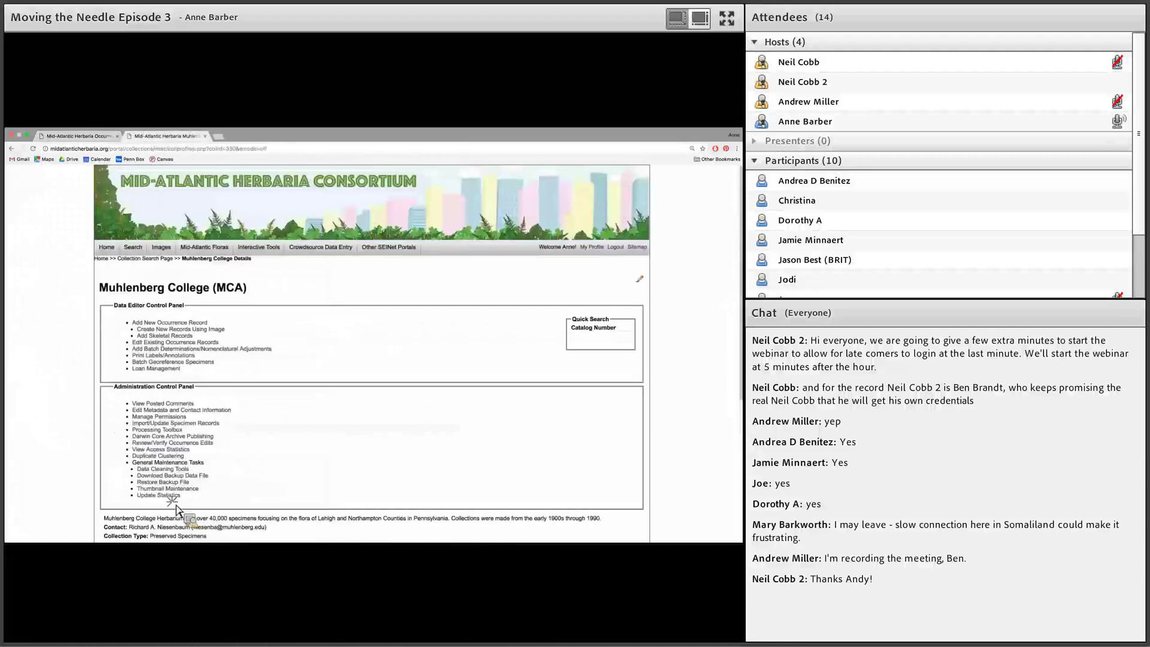
left_click(165, 471)
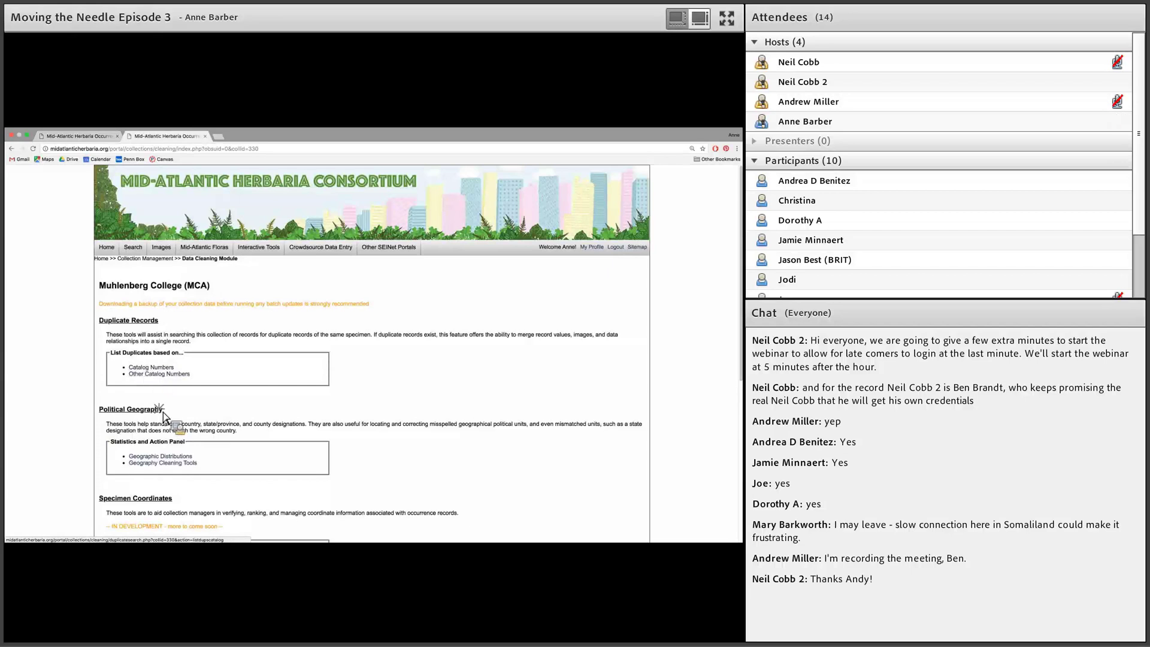
scroll(156, 410, "down", 2)
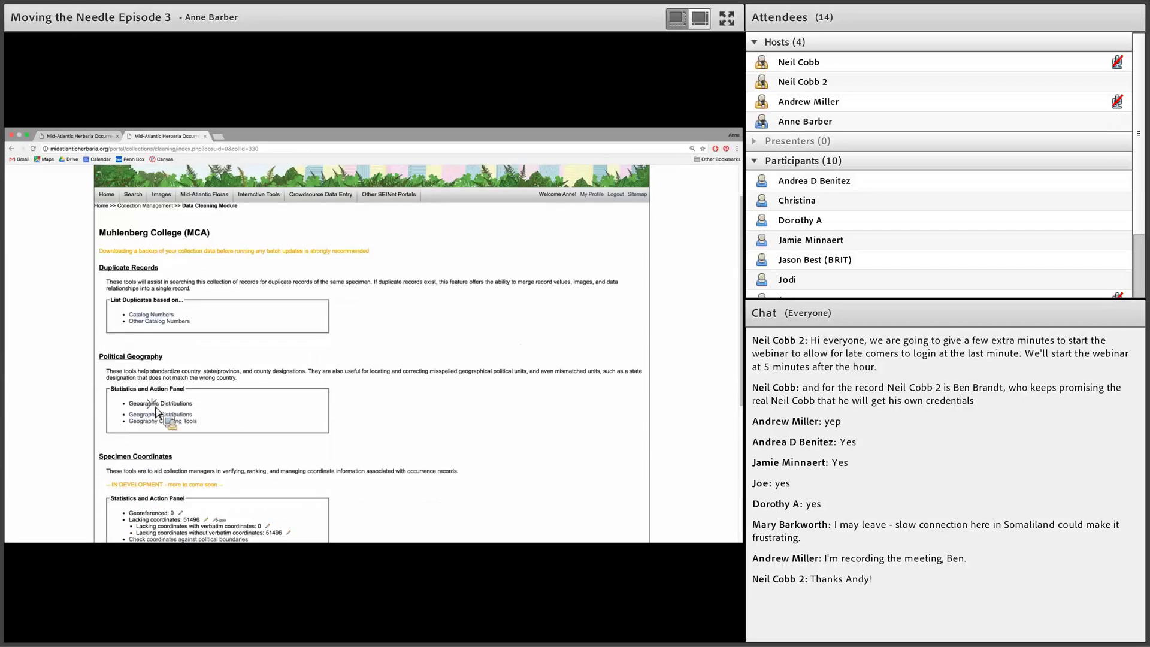
scroll(156, 412, "down", 5)
scroll(147, 383, "up", 6)
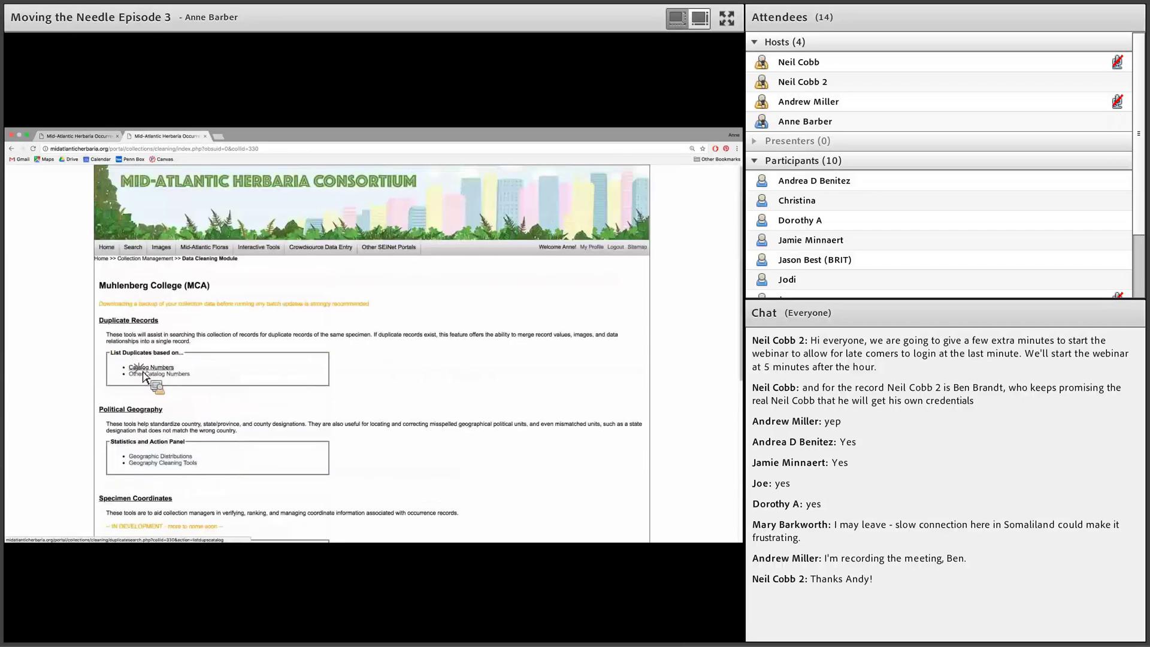
- Check the Muhlenberg College collection for duplicates based on catalog numbers and other catalog numbers, and return to the cleaning module
left_click(144, 368)
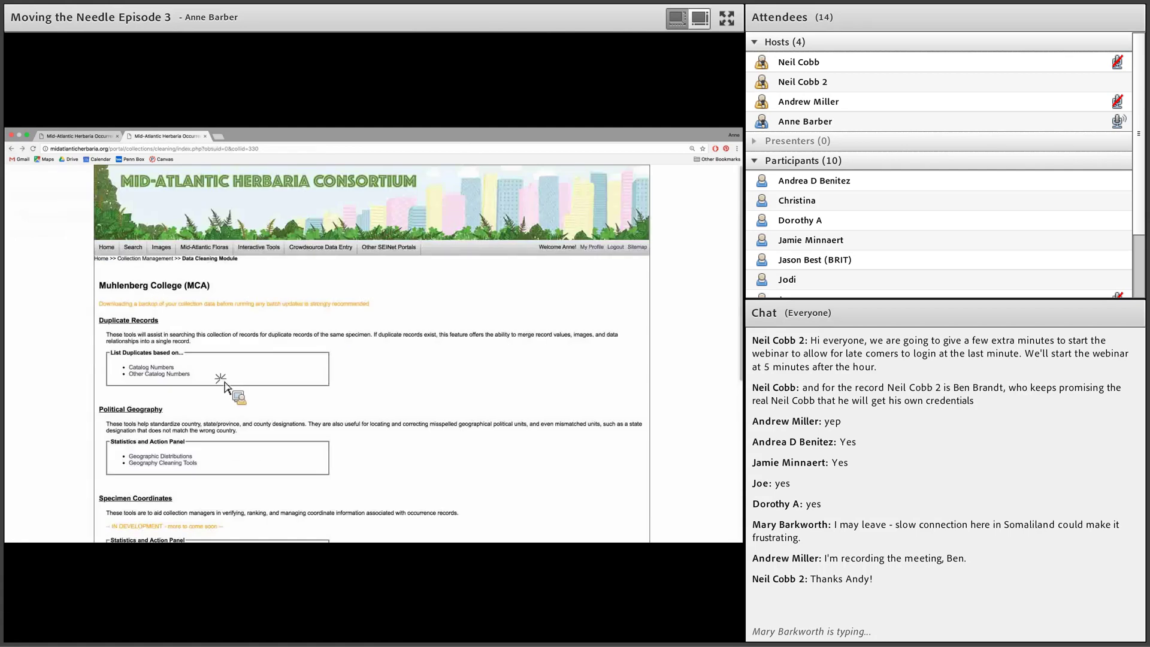
left_click(146, 375)
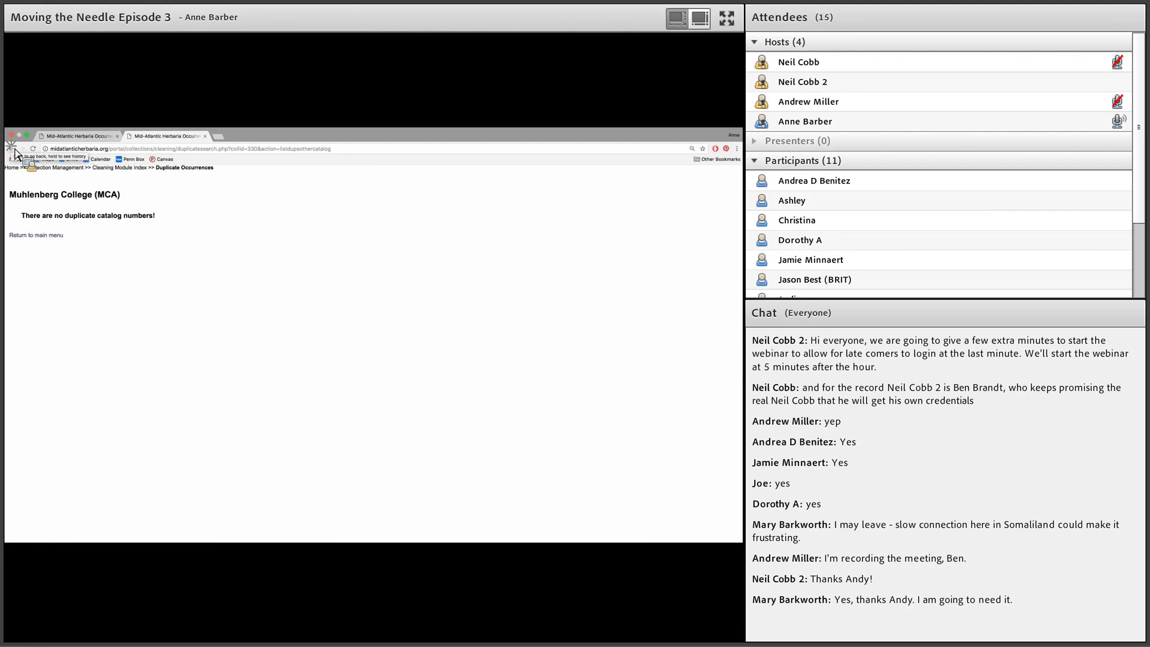
left_click(12, 149)
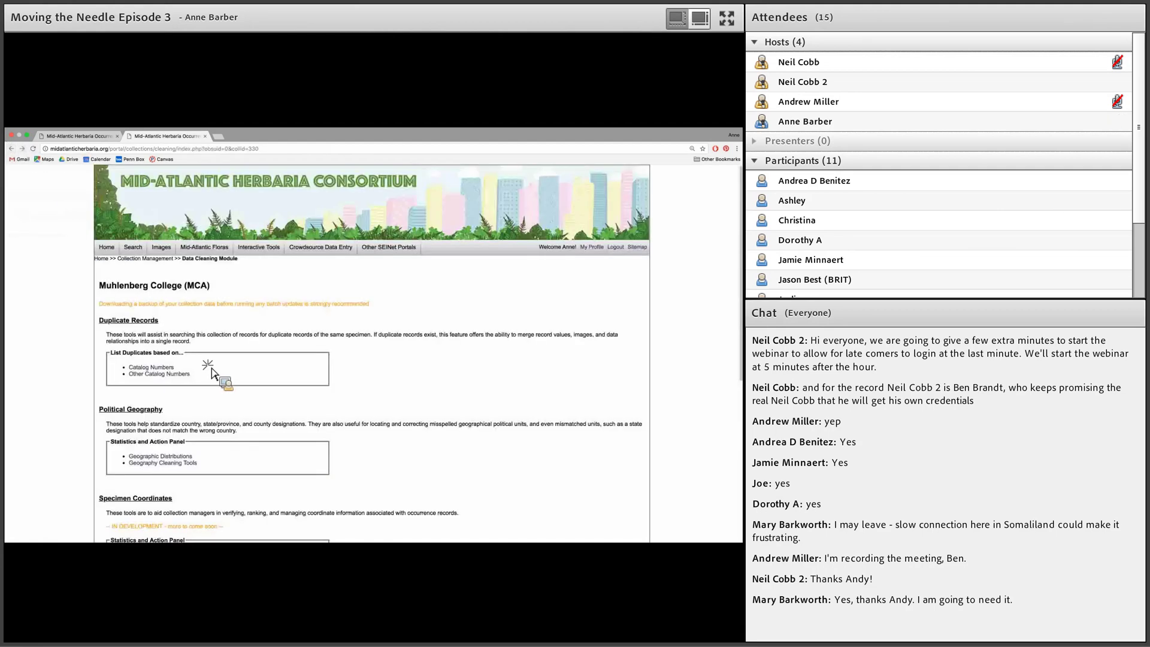
- Open the Geographic Distributions statistics under Political Geography and examine the specimen records by country
scroll(232, 373, "down", 1)
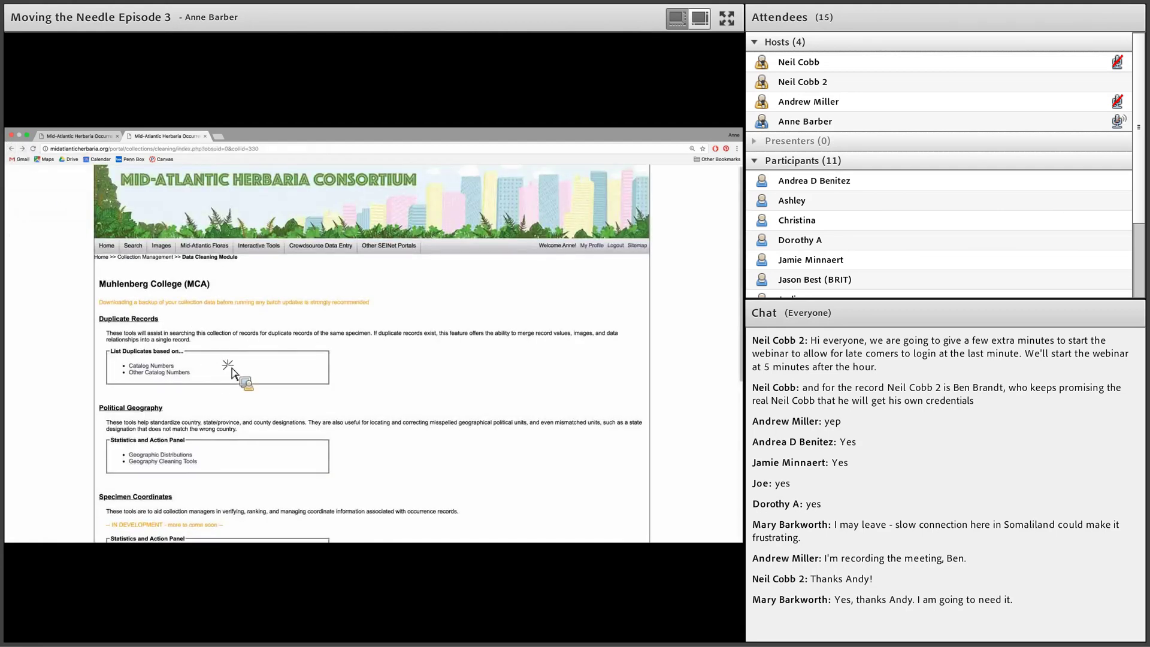
scroll(232, 373, "down", 5)
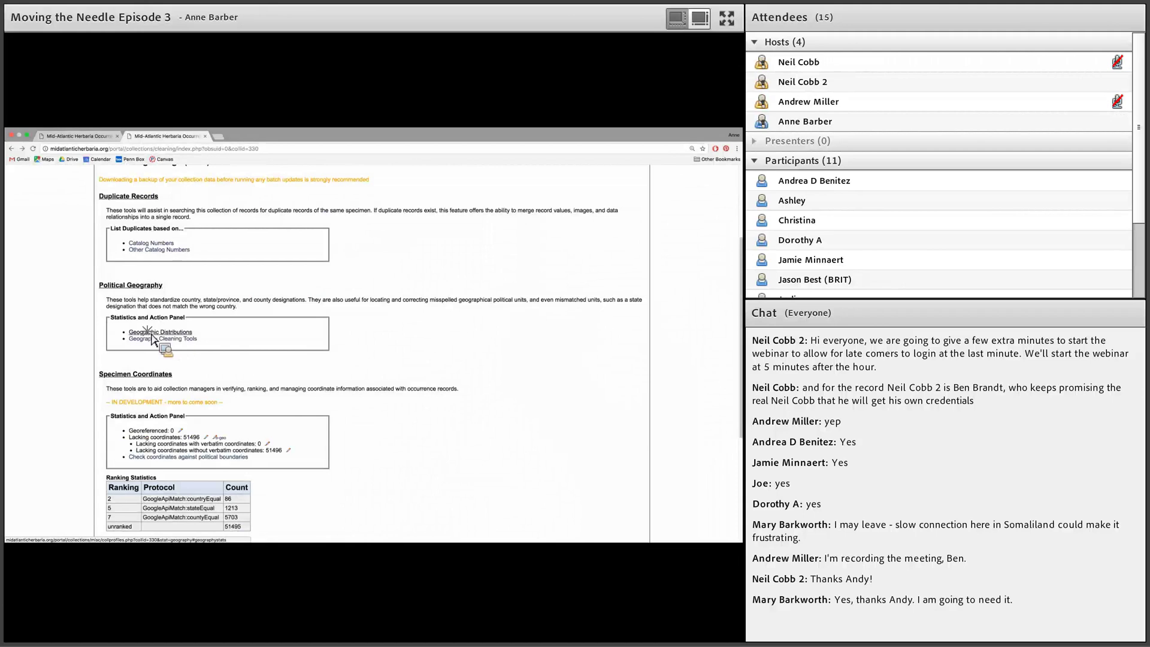
left_click(150, 333)
left_click(121, 420)
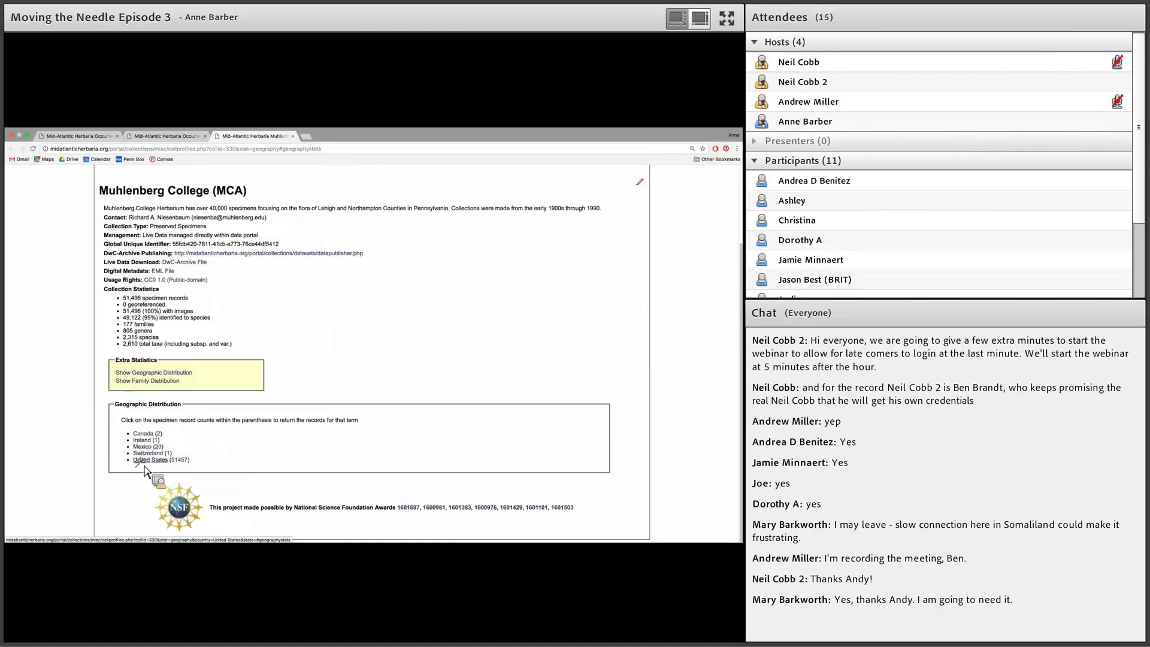
left_click(299, 454)
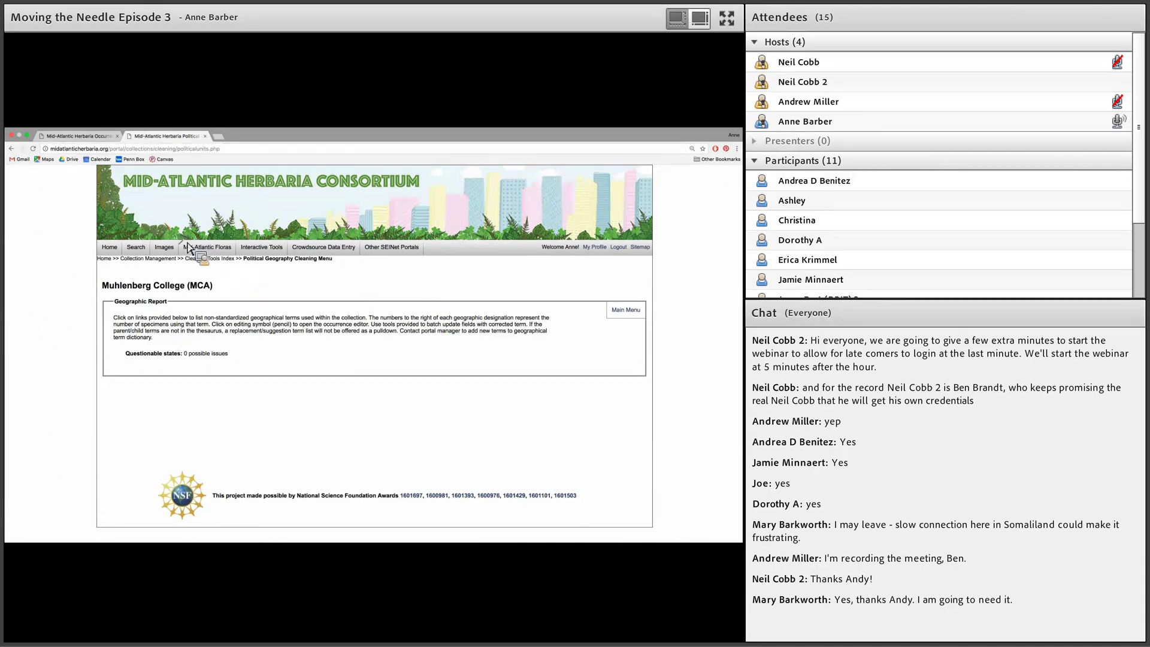
- Return to the Cleaning Tools Index, run the Geography Cleaning Tools and list the records with null county and non-null locality details
left_click(201, 261)
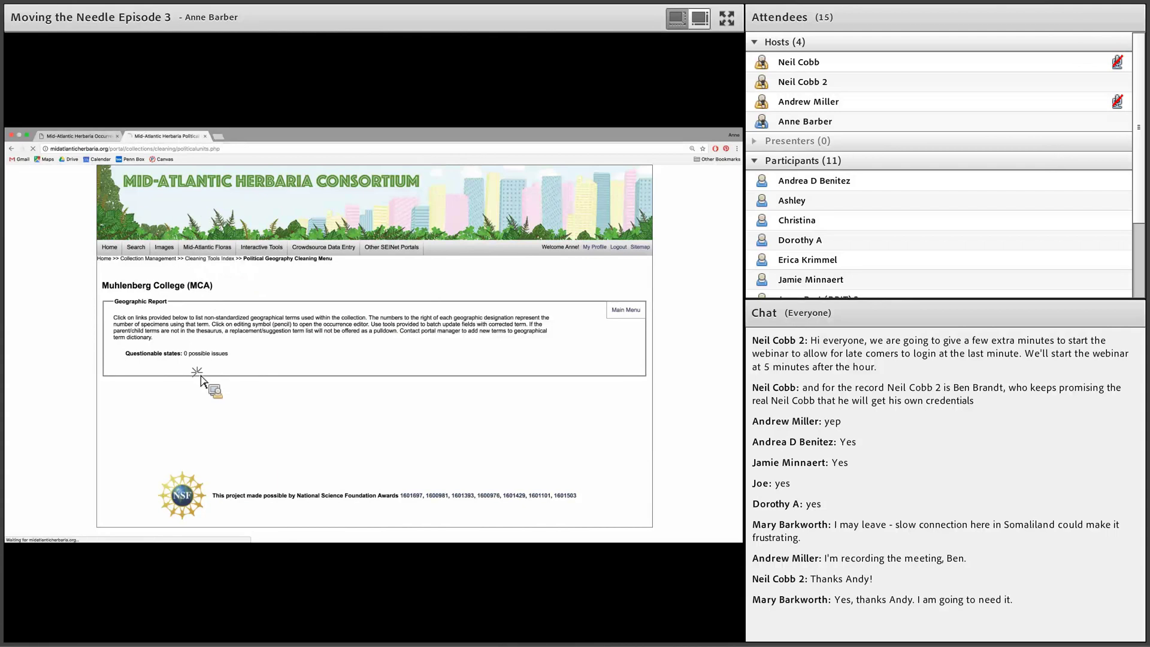
scroll(200, 379, "down", 1)
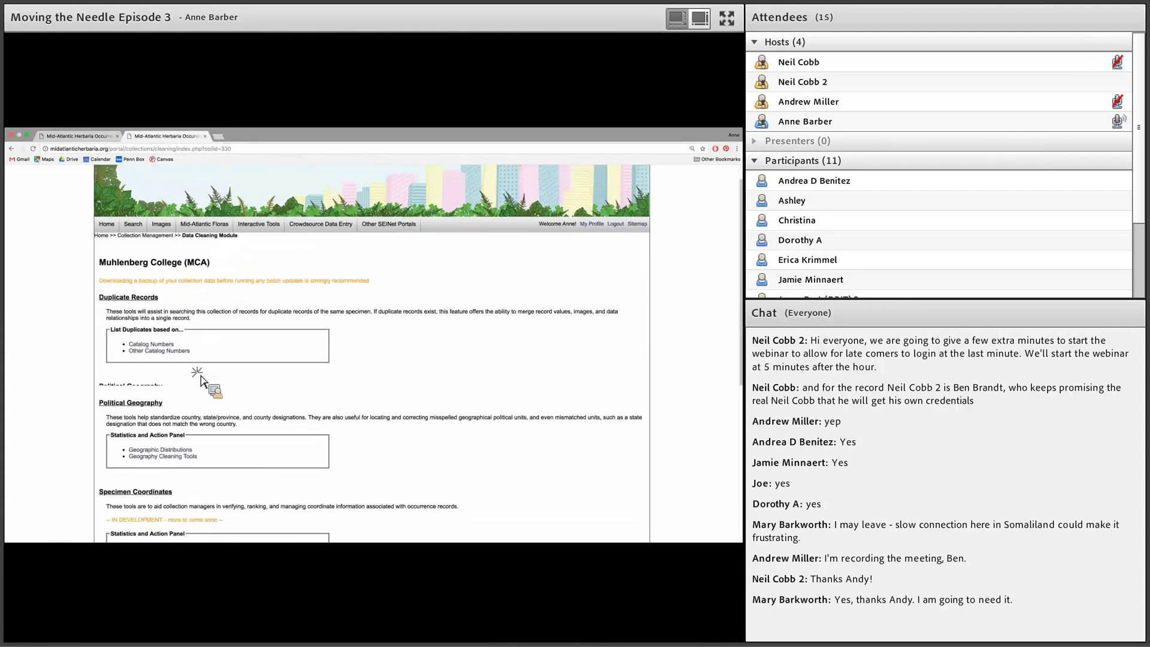
scroll(201, 378, "down", 1)
left_click(157, 413)
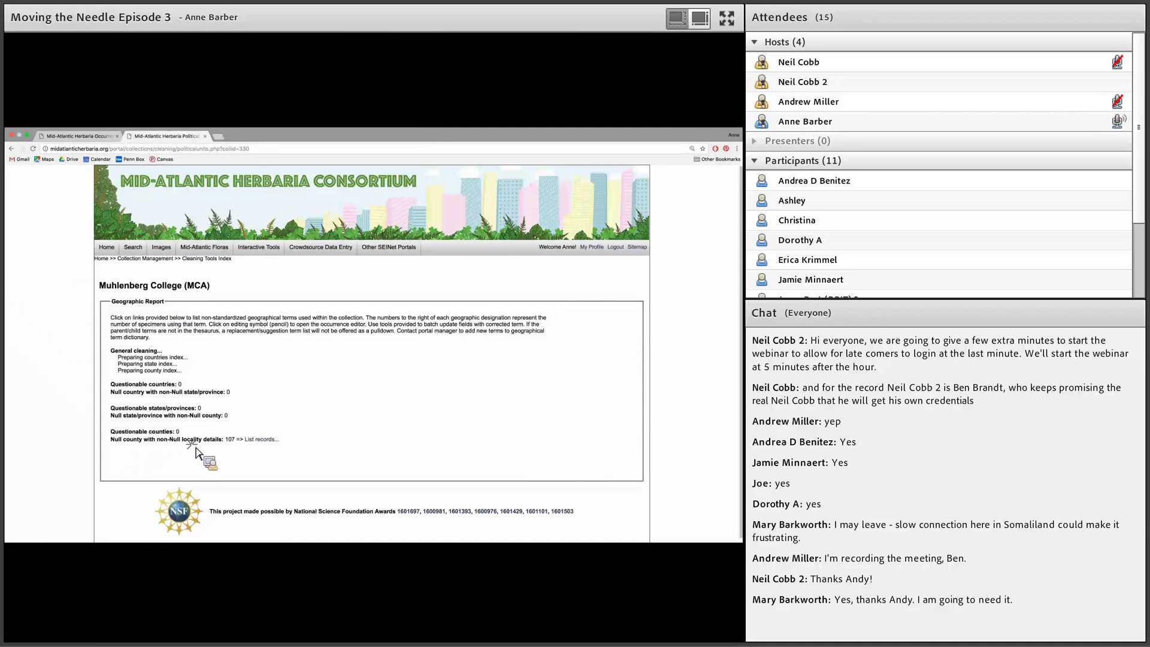
left_click(260, 440)
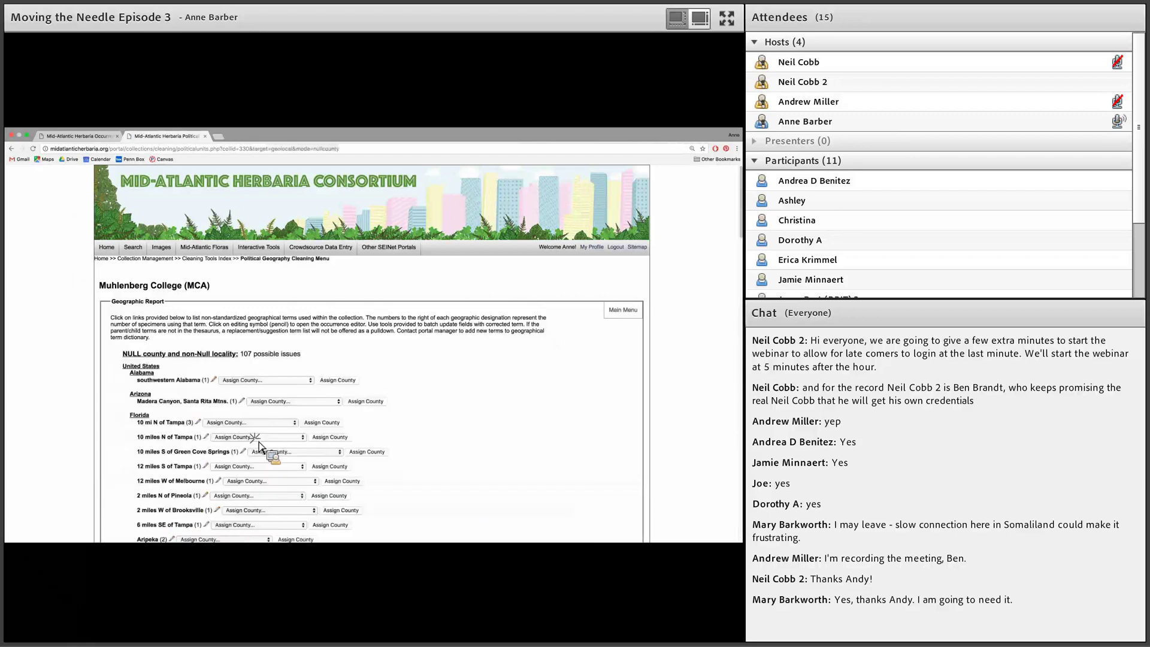
- Look through the localities lacking a county, from Alabama through Florida to Massachusetts
scroll(259, 447, "down", 1)
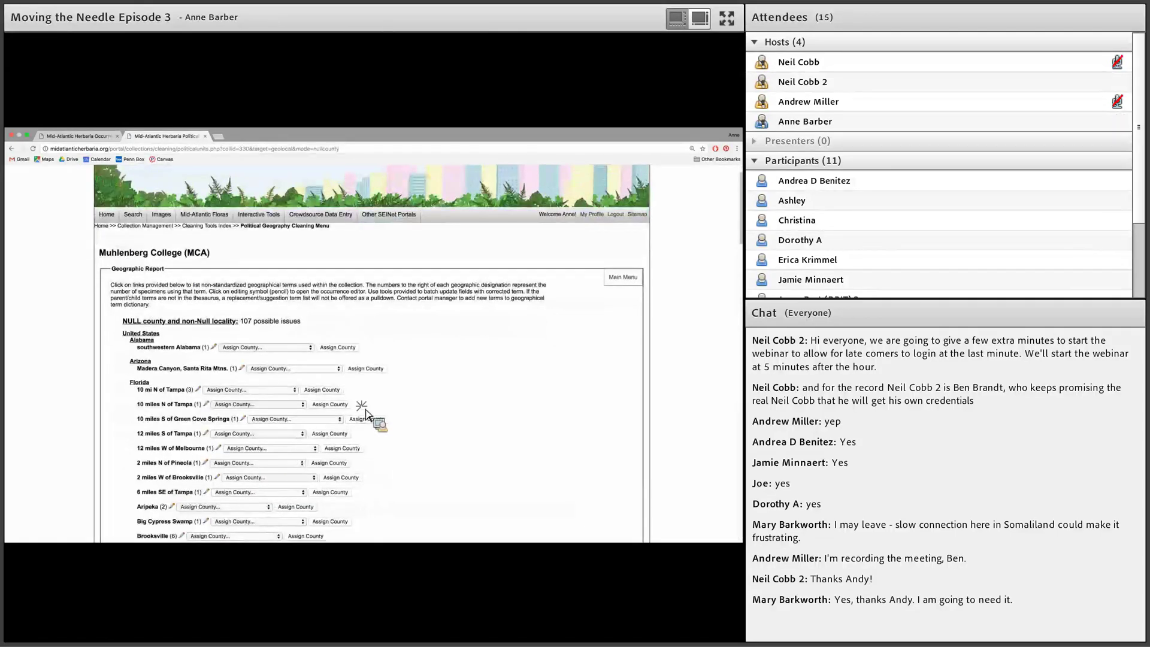
scroll(321, 277, "down", 1)
scroll(246, 215, "up", 1)
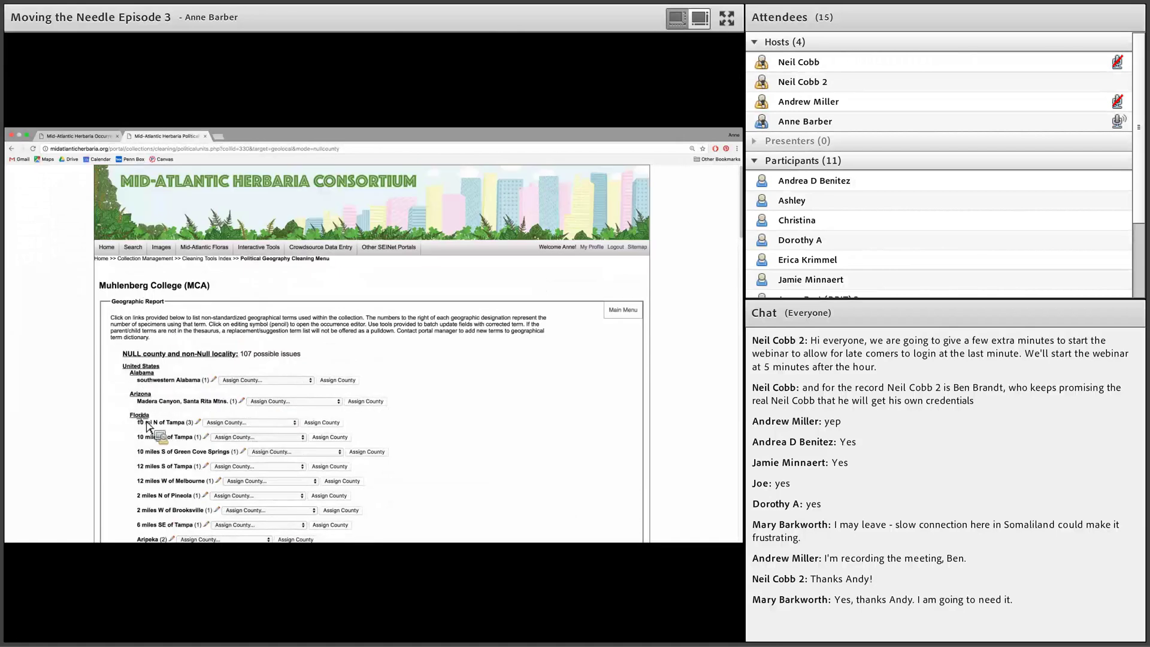
scroll(263, 450, "down", 1)
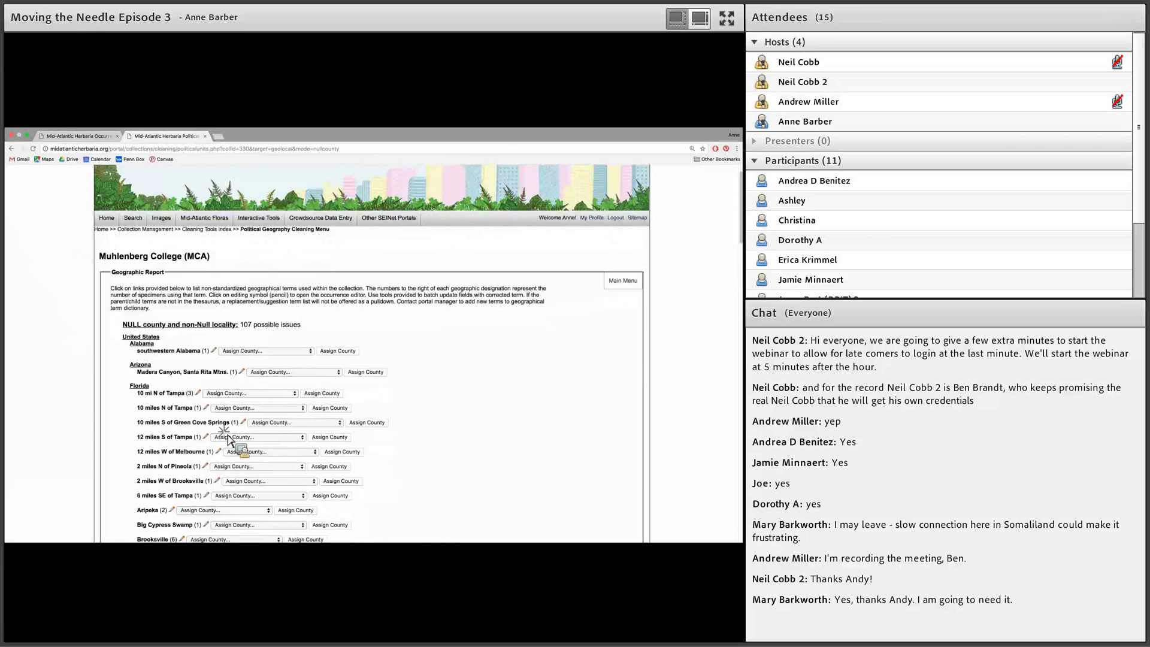
scroll(157, 511, "down", 2)
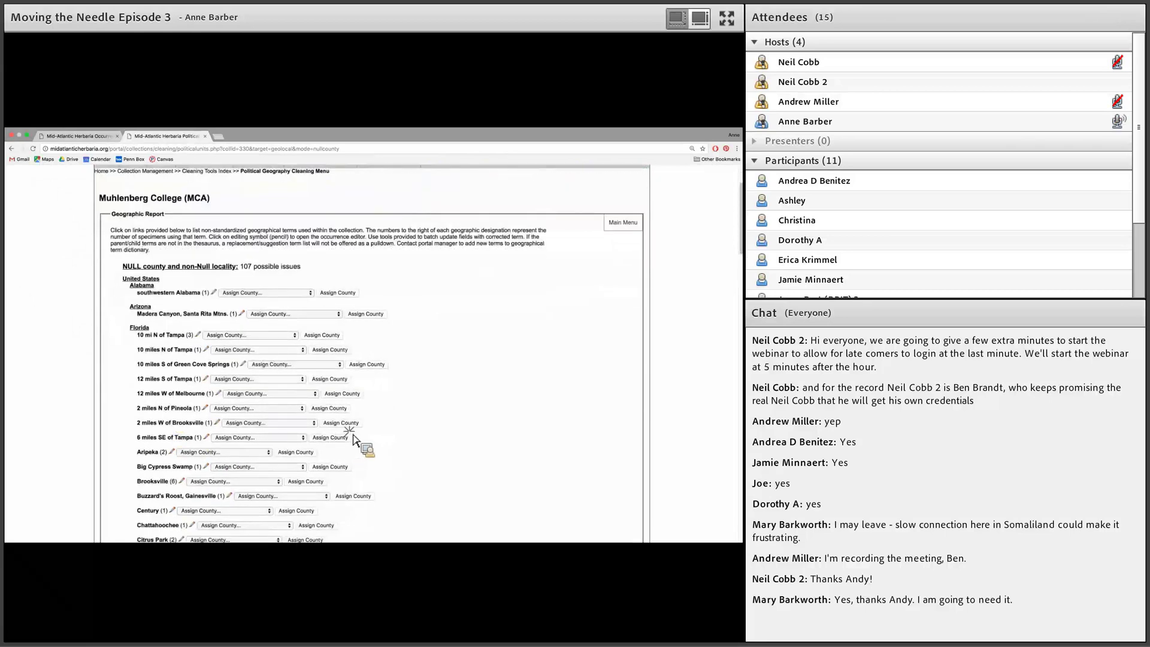
scroll(376, 425, "down", 2)
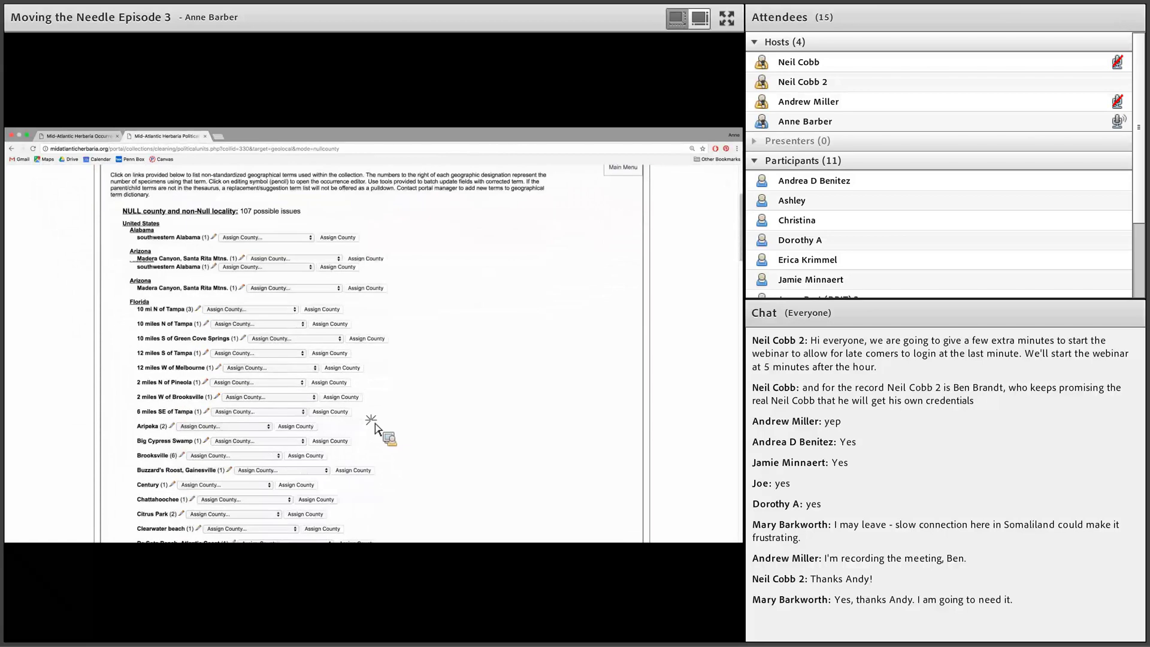
scroll(375, 427, "down", 12)
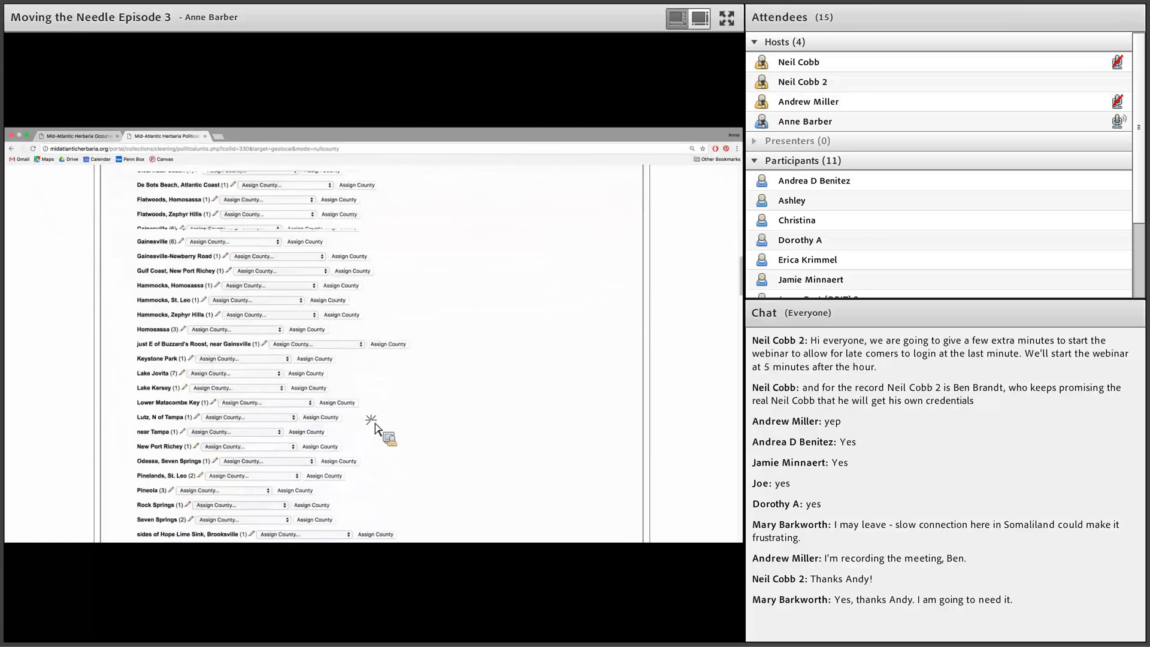
scroll(376, 427, "down", 8)
scroll(376, 427, "down", 3)
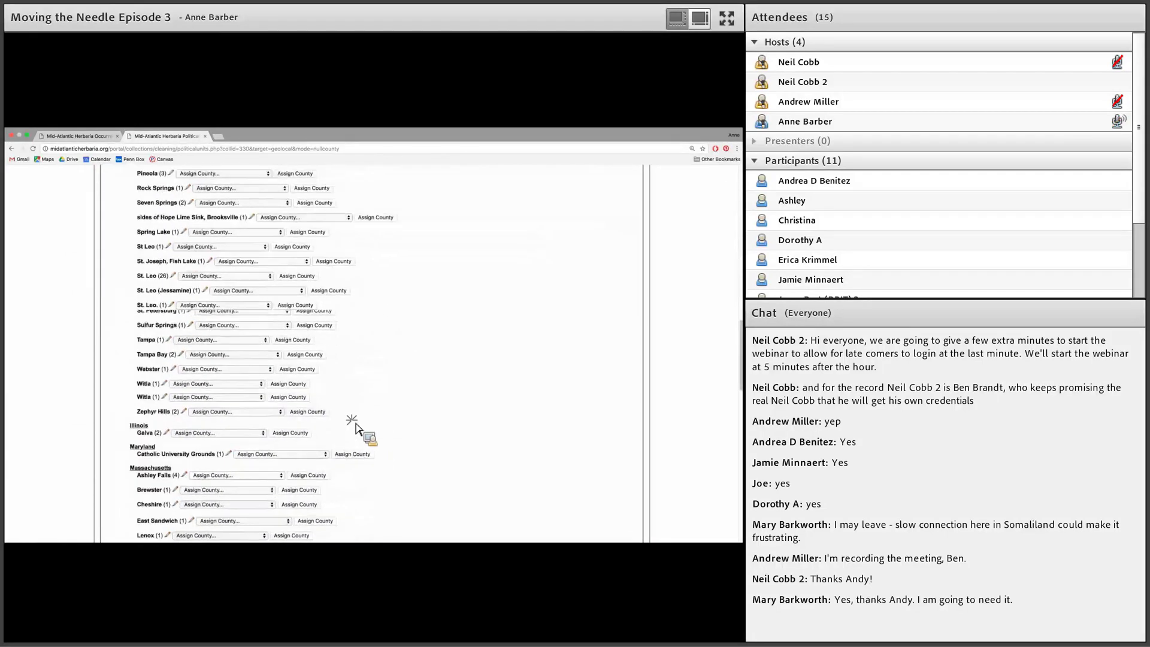
- View the county choices for the Catholic University Grounds locality in Maryland without assigning one
left_click_drag(150, 418, 162, 420)
left_click(204, 430)
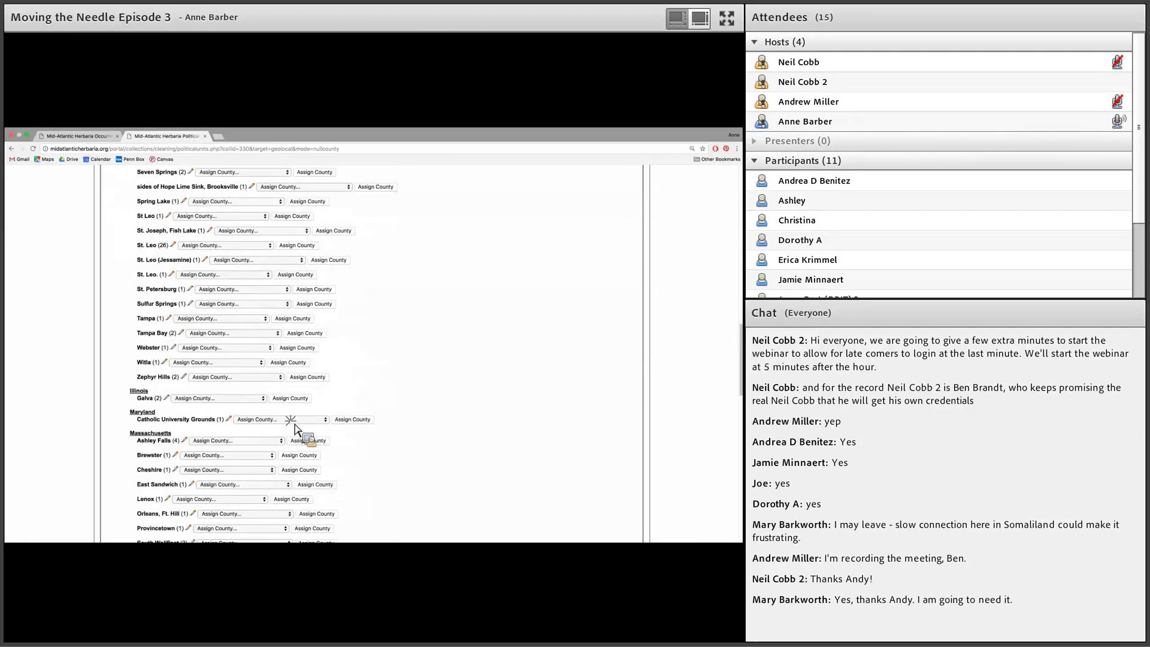
left_click(326, 420)
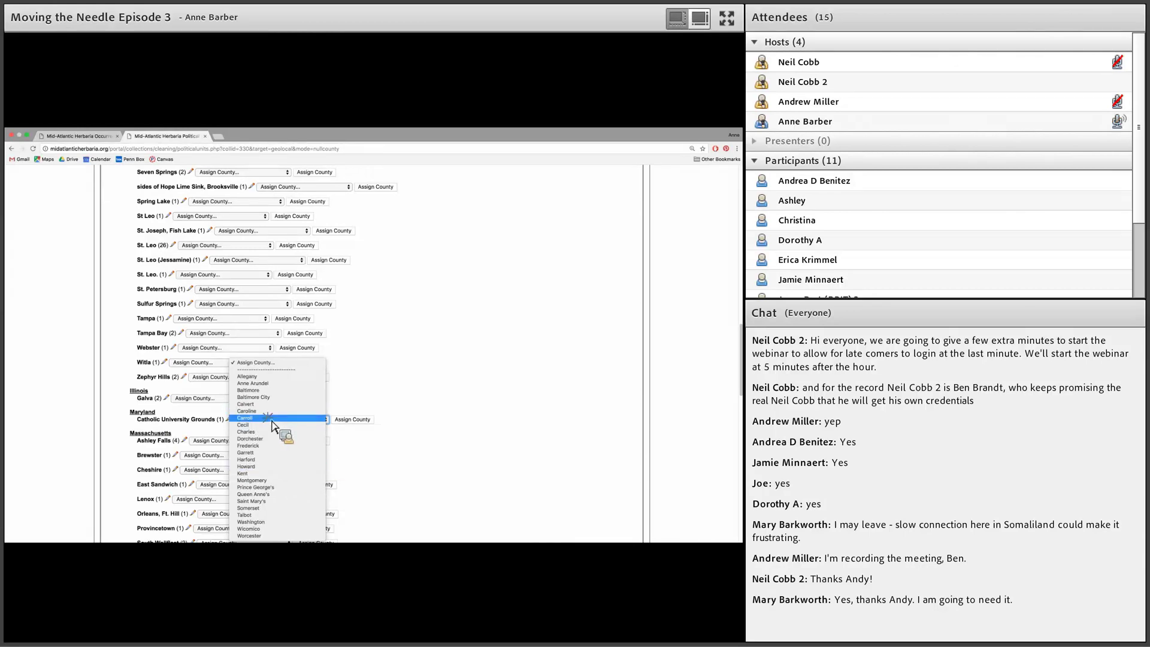
left_click(347, 423)
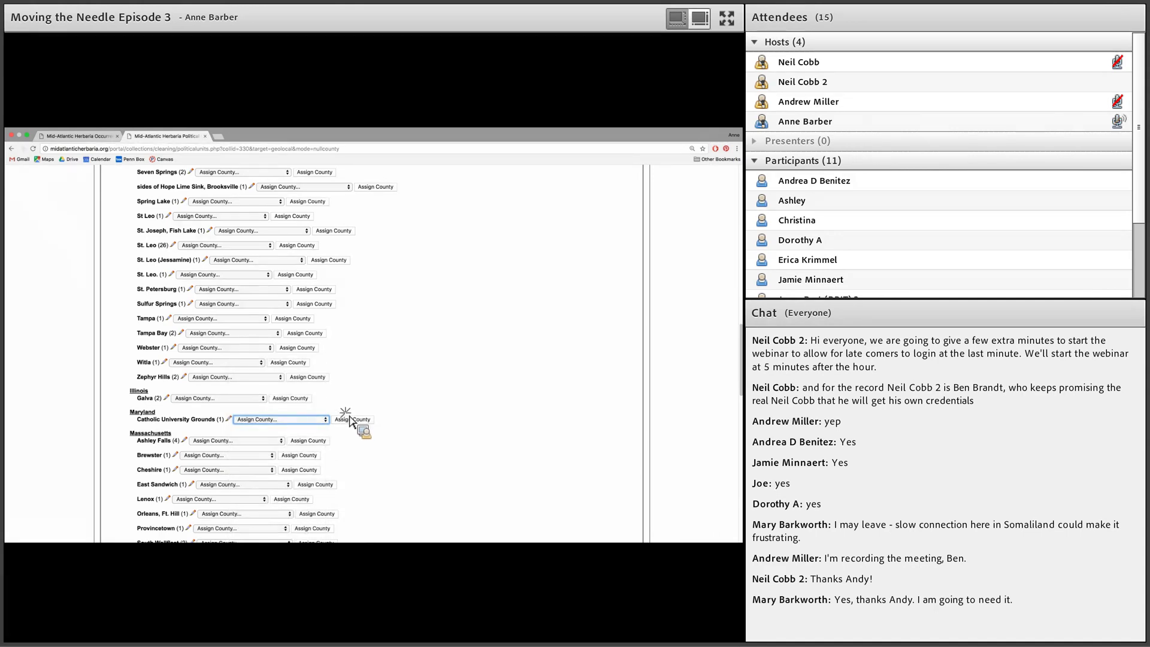
left_click(369, 456)
- Look through the localities lacking a county from Massachusetts to Vermont, including New Jersey, North Carolina and Pennsylvania
scroll(350, 457, "down", 5)
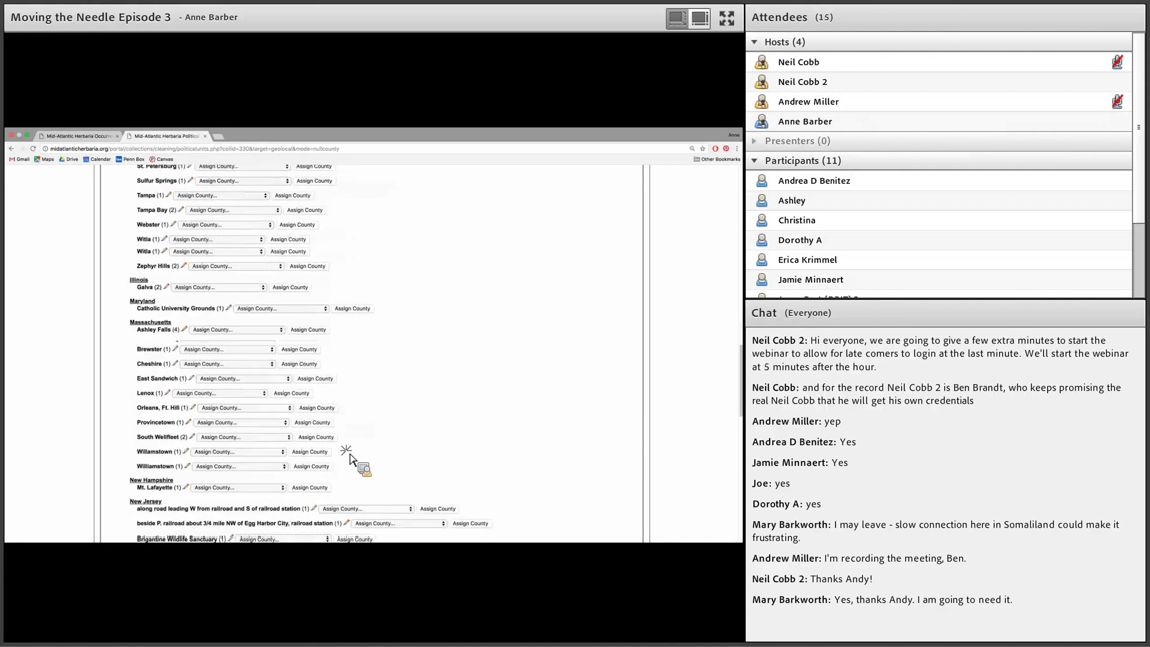
scroll(350, 457, "down", 3)
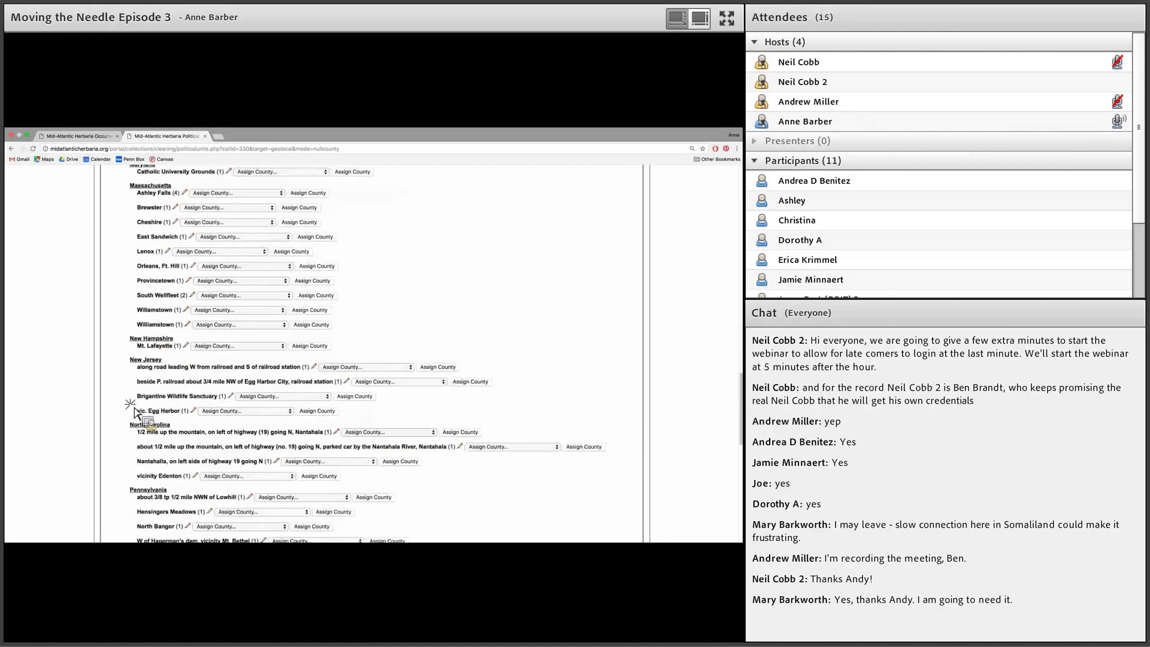
scroll(126, 400, "down", 1)
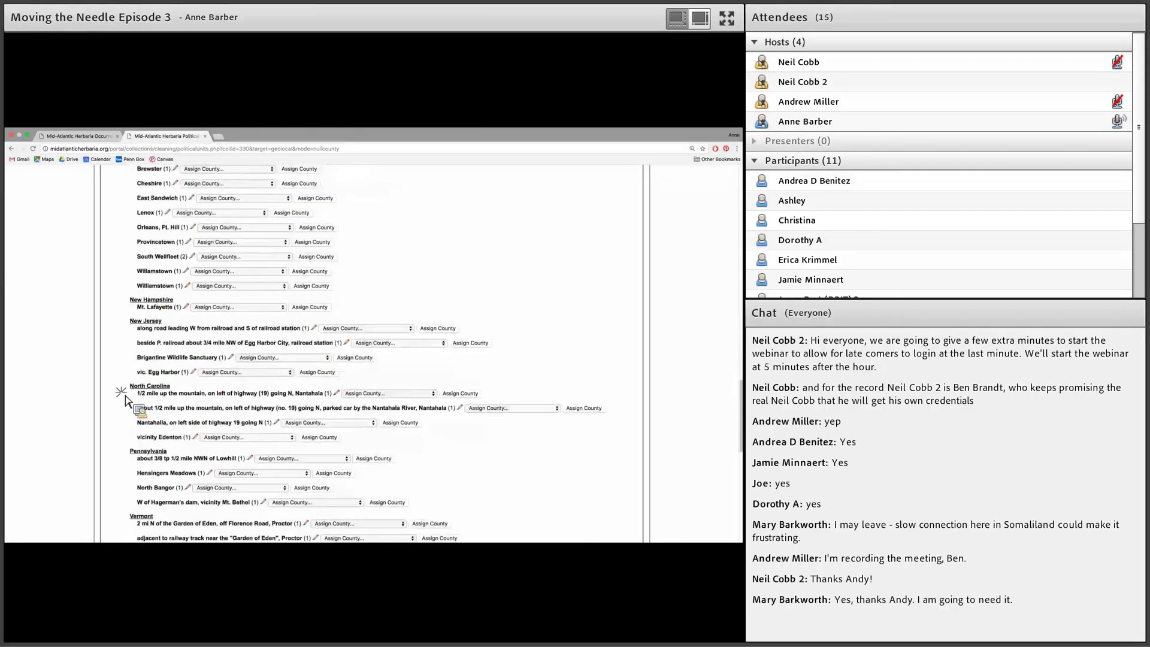
scroll(125, 401, "down", 3)
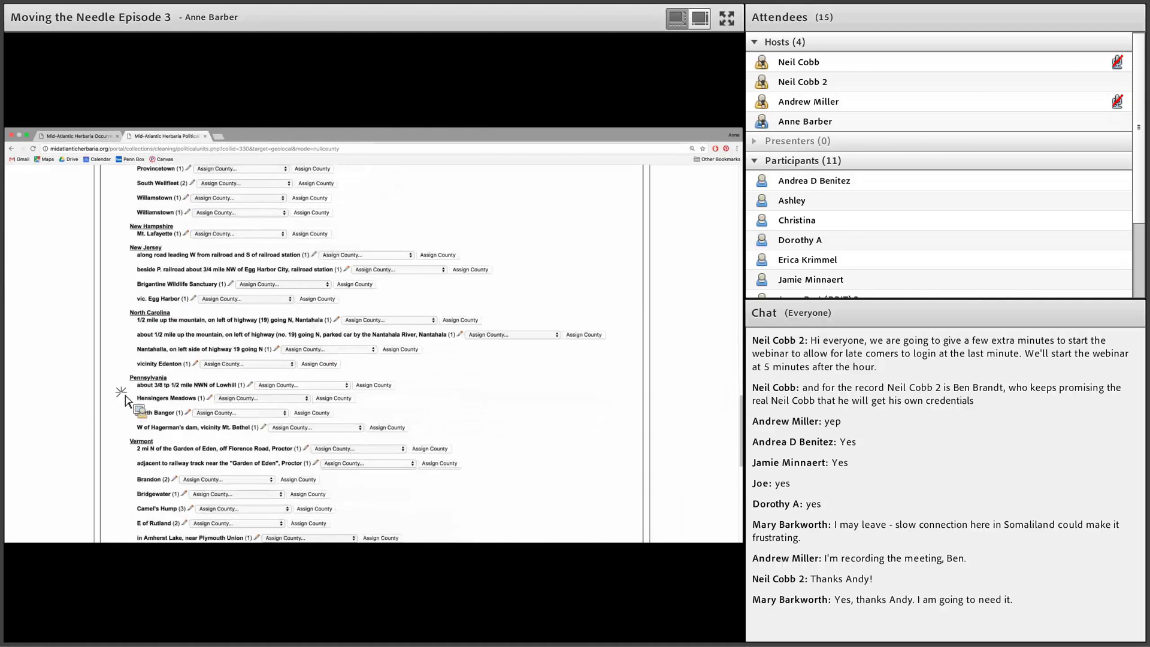
scroll(125, 400, "down", 1)
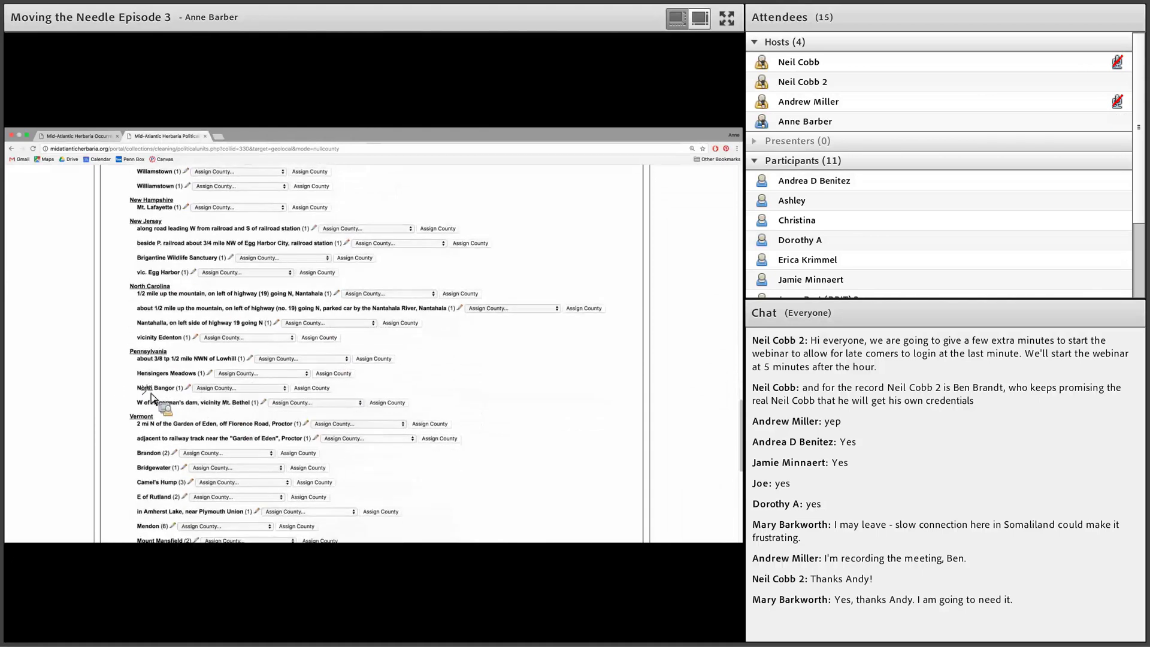
- Search the web for North Bangor, Pennsylvania, open the Wikipedia article on Bangor, and return to the localities lacking a county
scroll(212, 416, "down", 2)
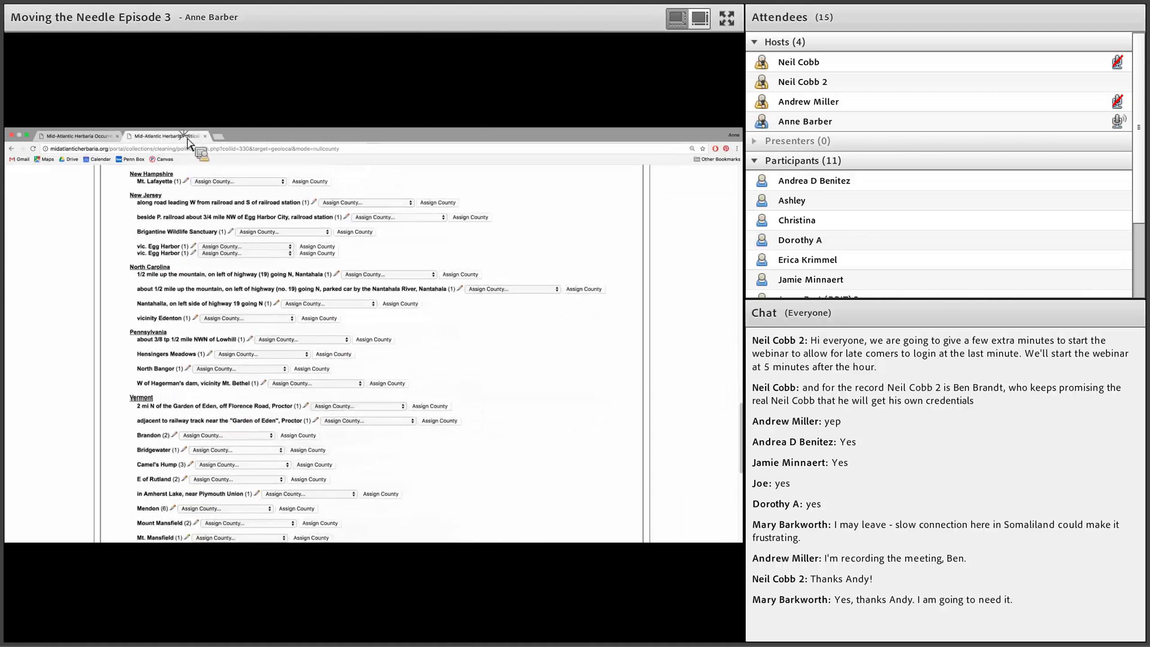
left_click(218, 137)
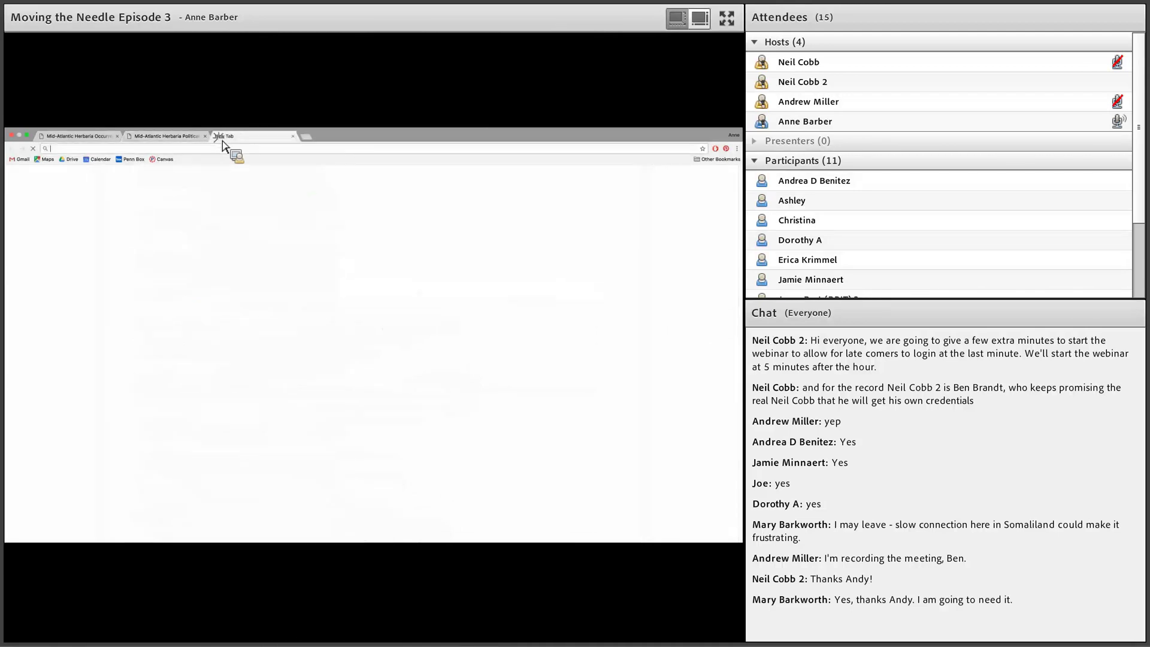
type("north bangor pennsylvania")
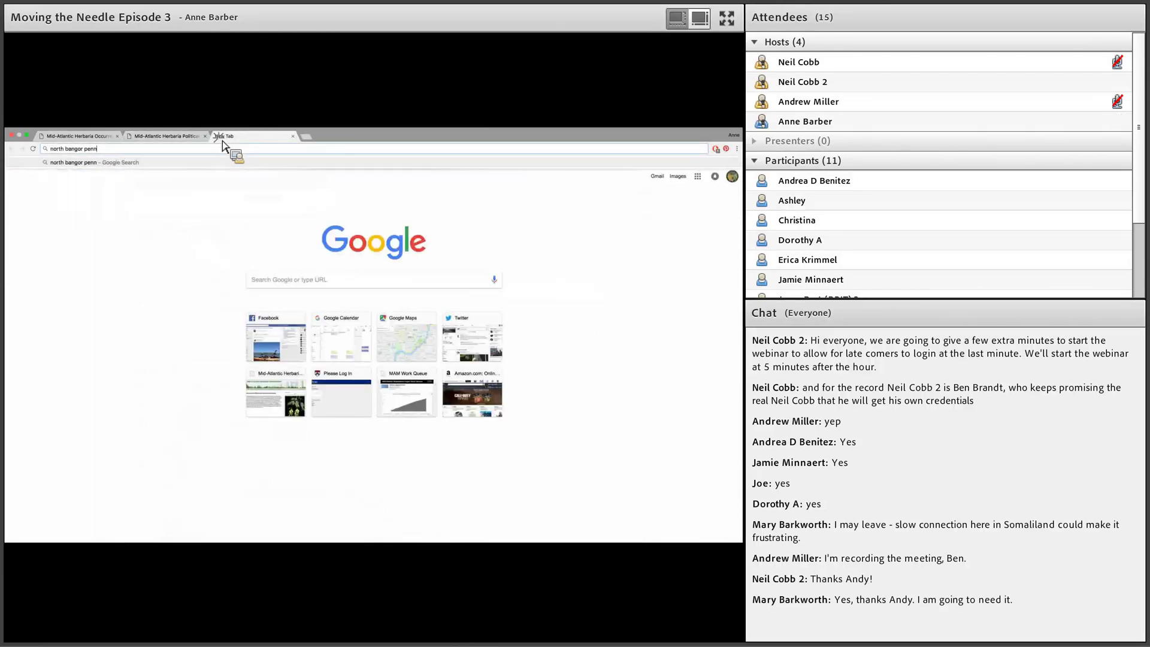
key("Return")
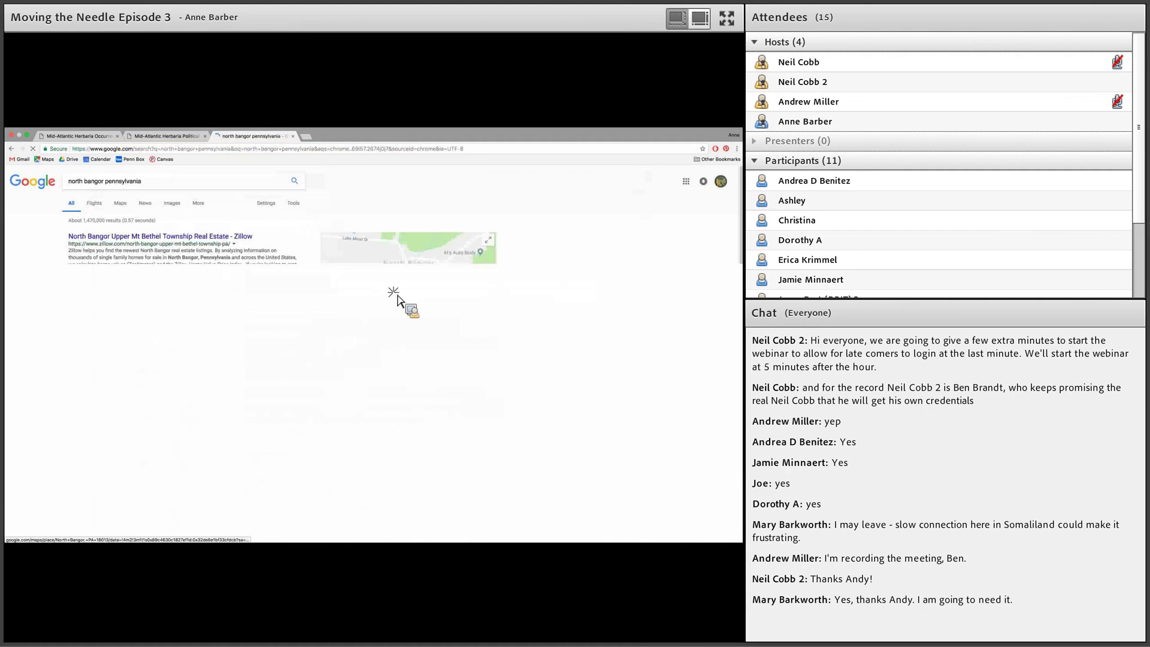
left_click(144, 290)
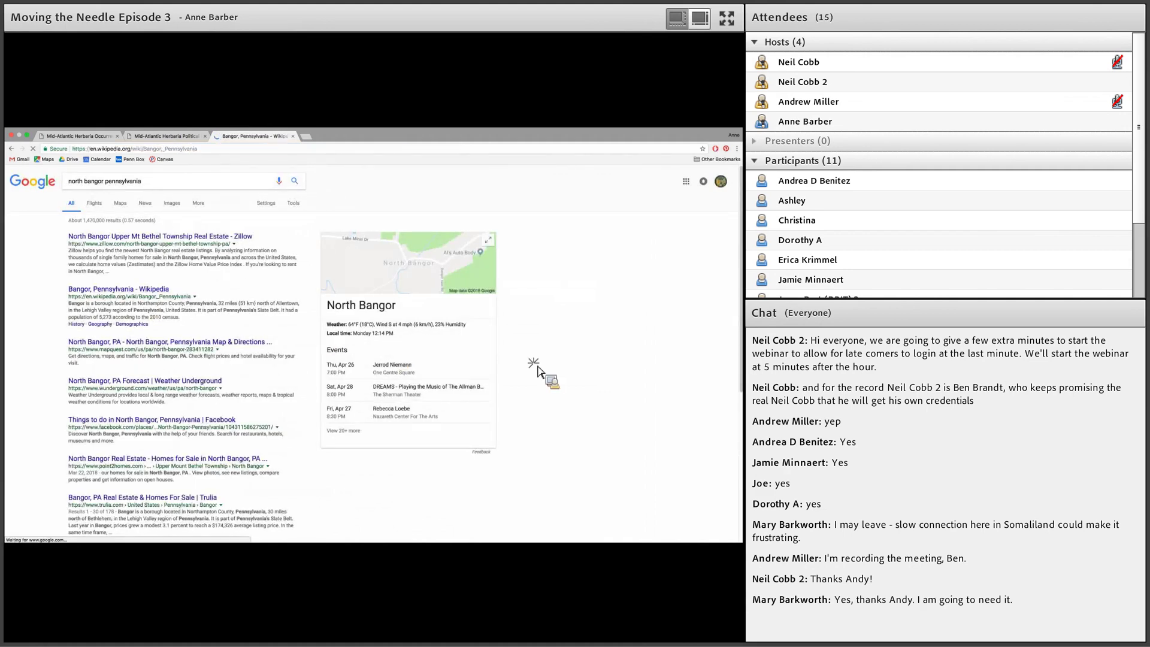
key("super+w")
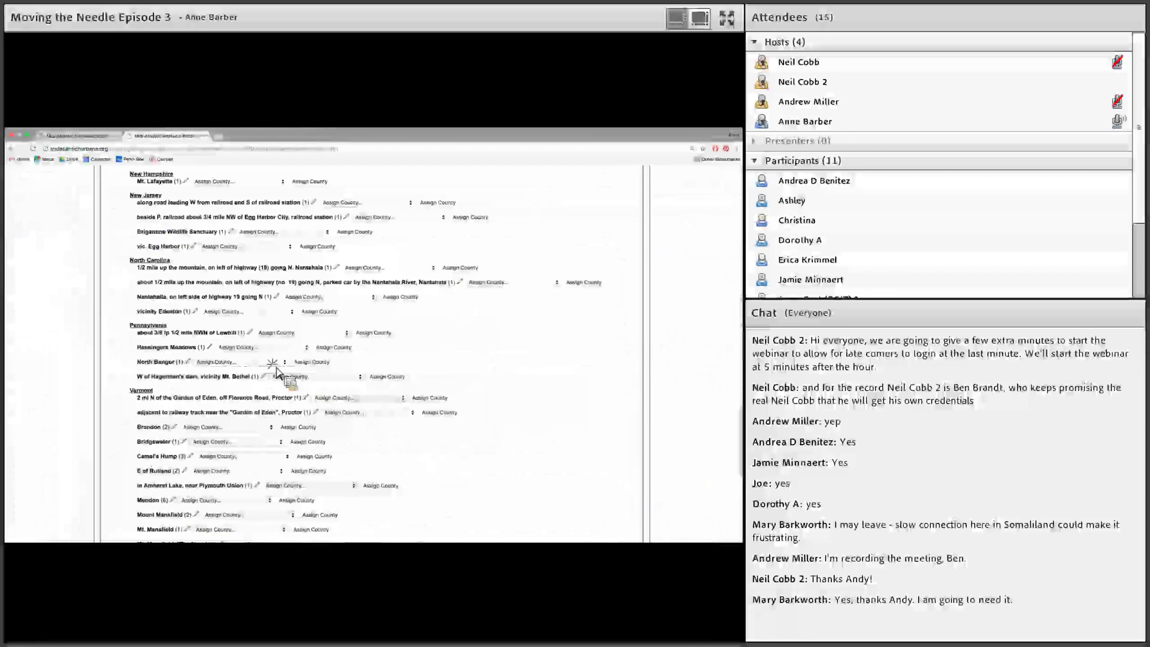
- Assign Northampton as the county of the North Bangor locality in Pennsylvania
left_click(239, 362)
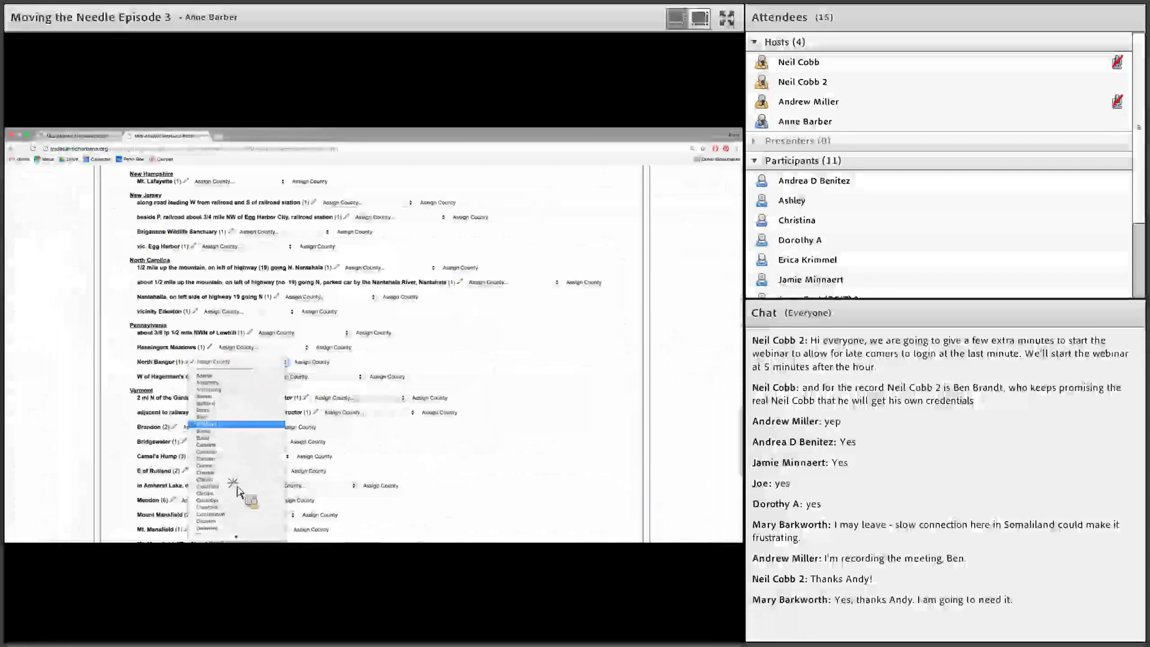
mouse_move(232, 535)
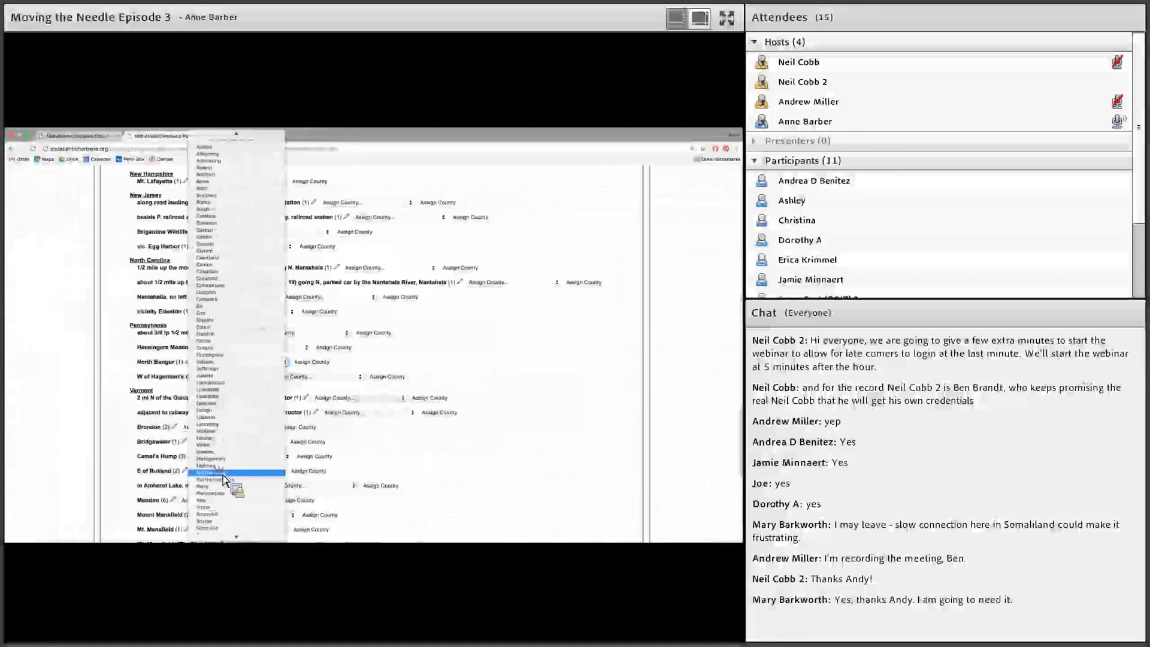
left_click(213, 479)
left_click(308, 362)
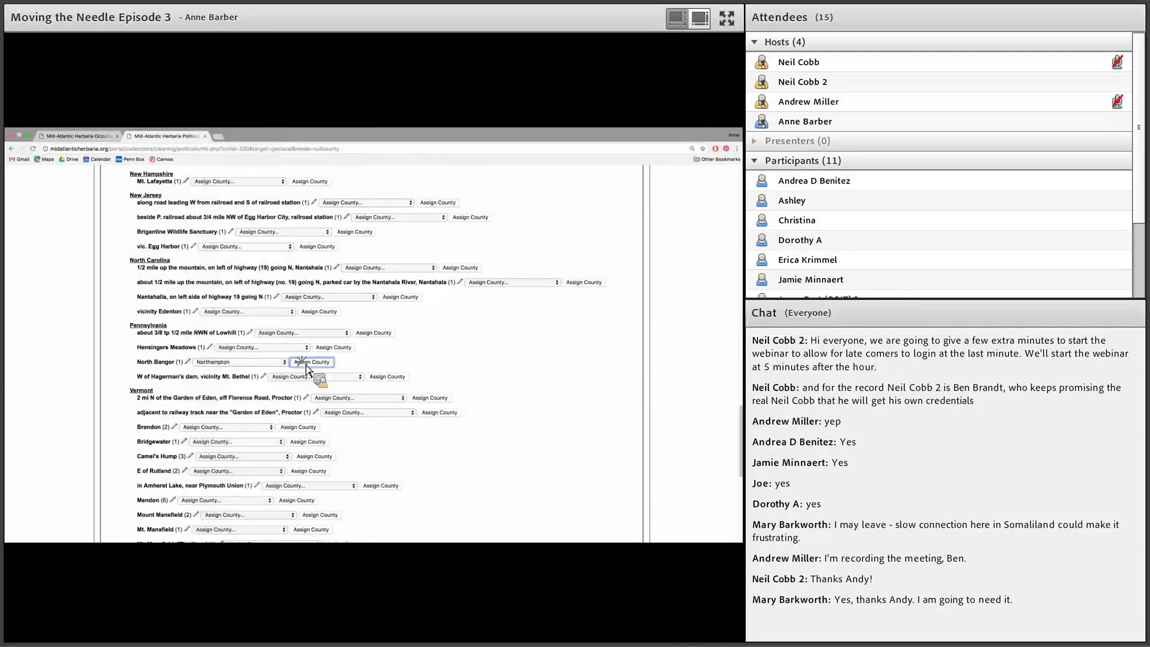
- Look through the remaining localities lacking a county, from Florida to Vermont, and return to the Muhlenberg College data cleaning tools
scroll(379, 445, "down", 5)
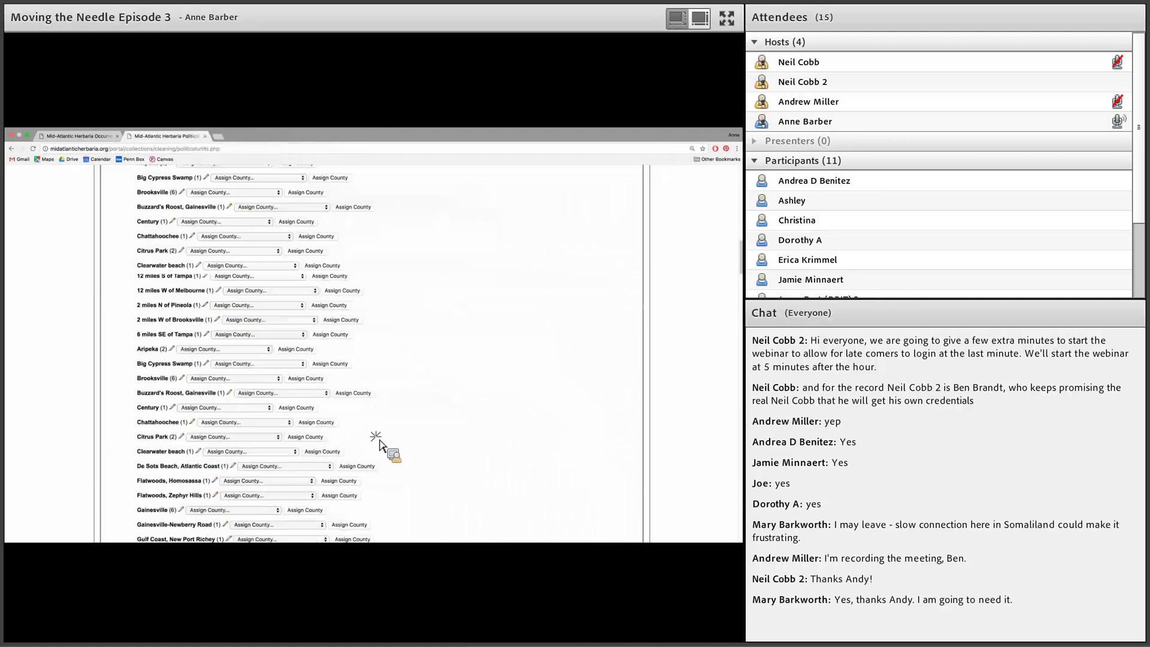
scroll(379, 444, "down", 5)
scroll(380, 445, "down", 10)
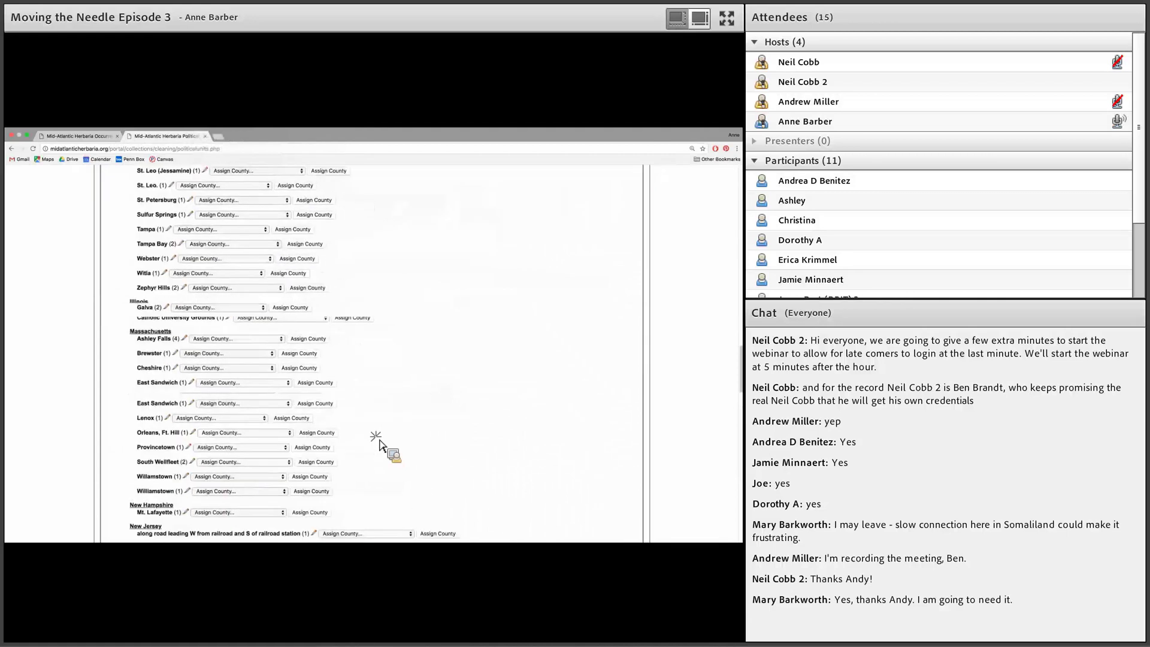
scroll(378, 422, "down", 3)
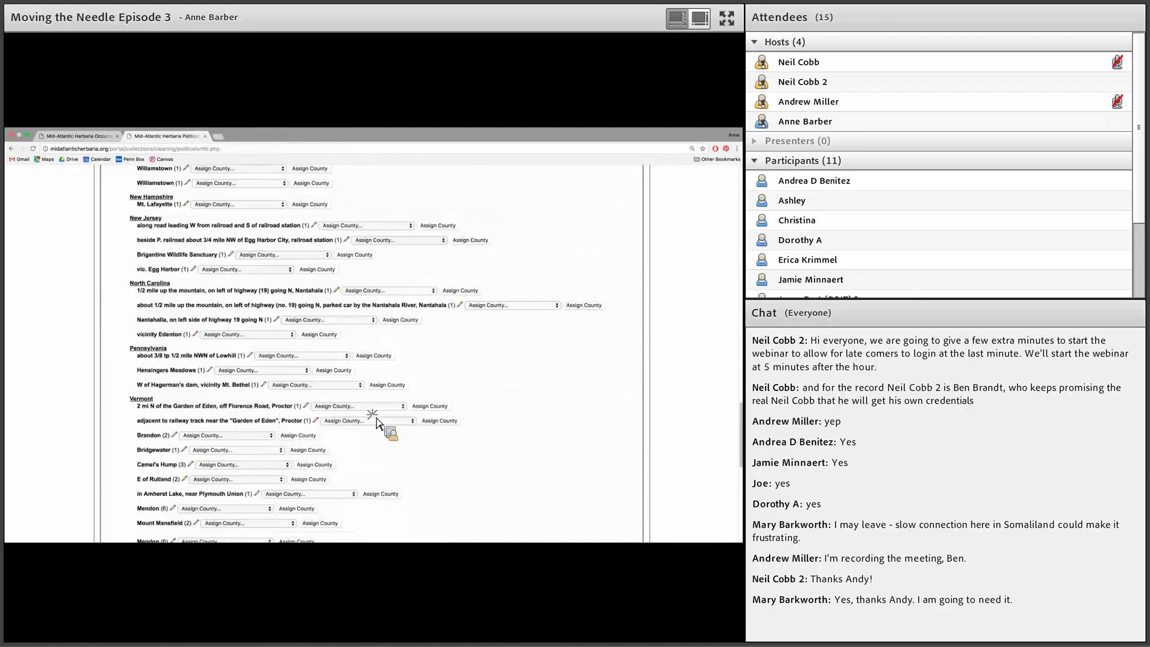
scroll(377, 423, "down", 8)
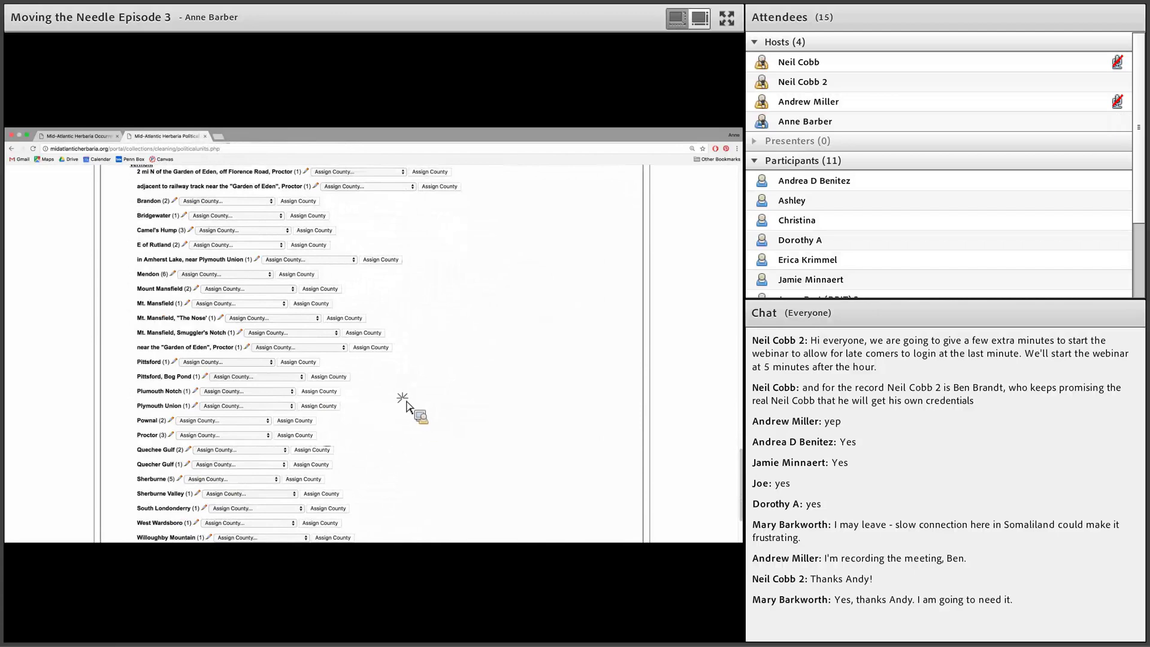
scroll(405, 404, "down", 3)
scroll(401, 395, "up", 10)
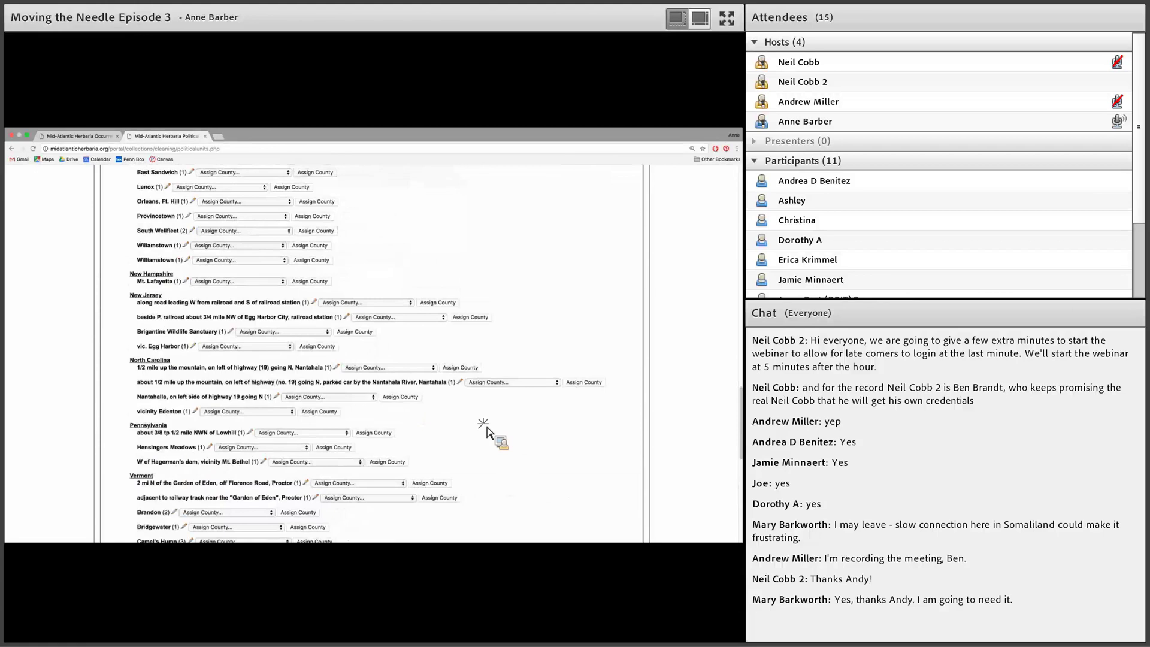
scroll(411, 345, "up", 10)
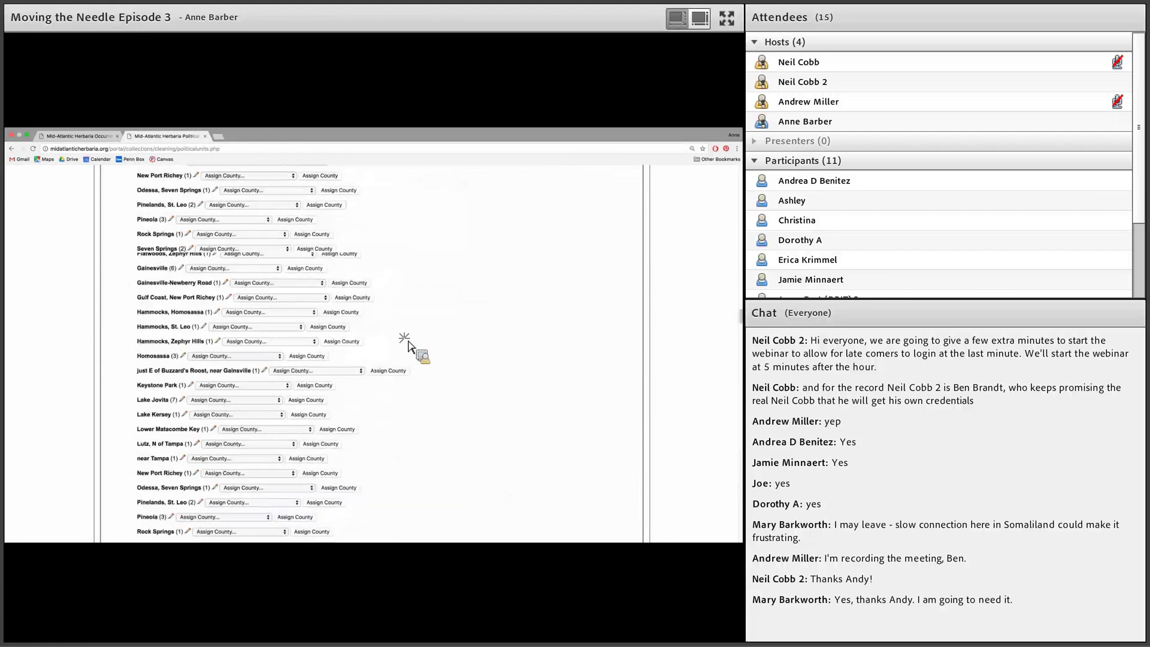
scroll(411, 343, "up", 10)
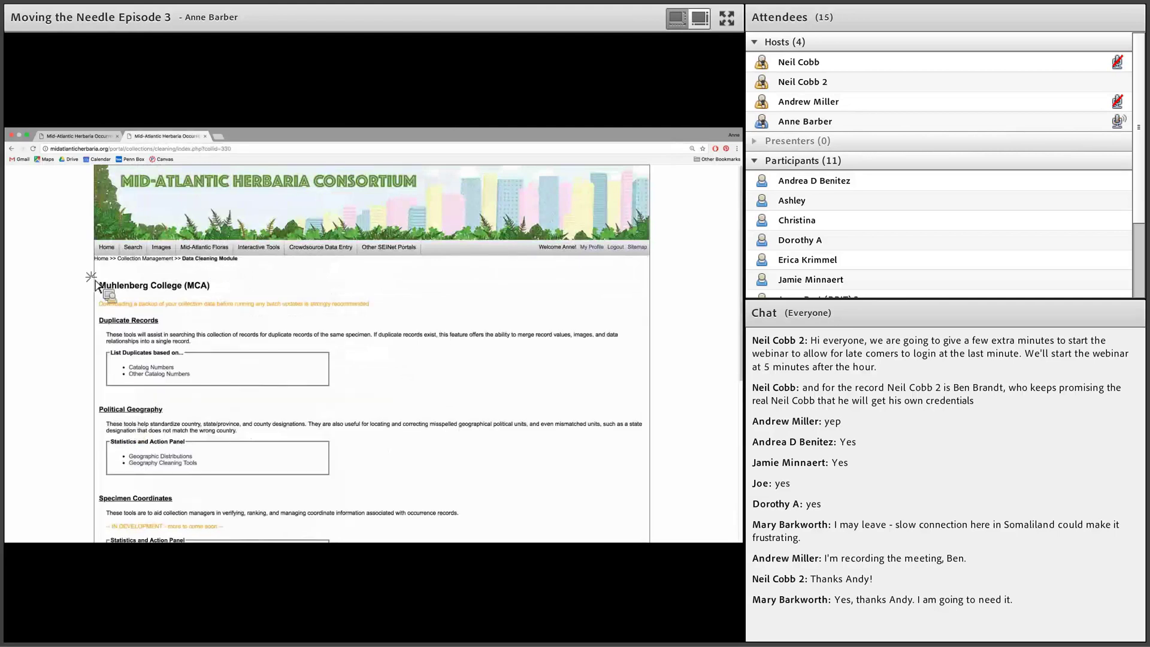
- Switch to the Staten Island Museum collection's data cleaning page and open its taxonomic name analysis
scroll(96, 287, "down", 1)
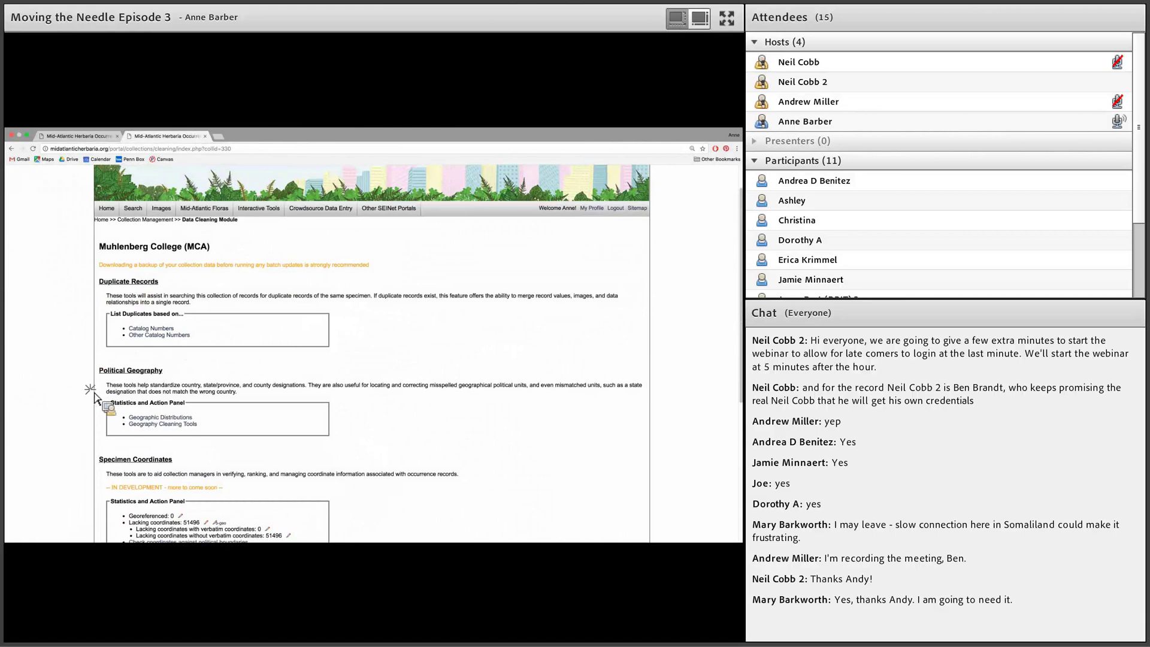
scroll(91, 444, "down", 3)
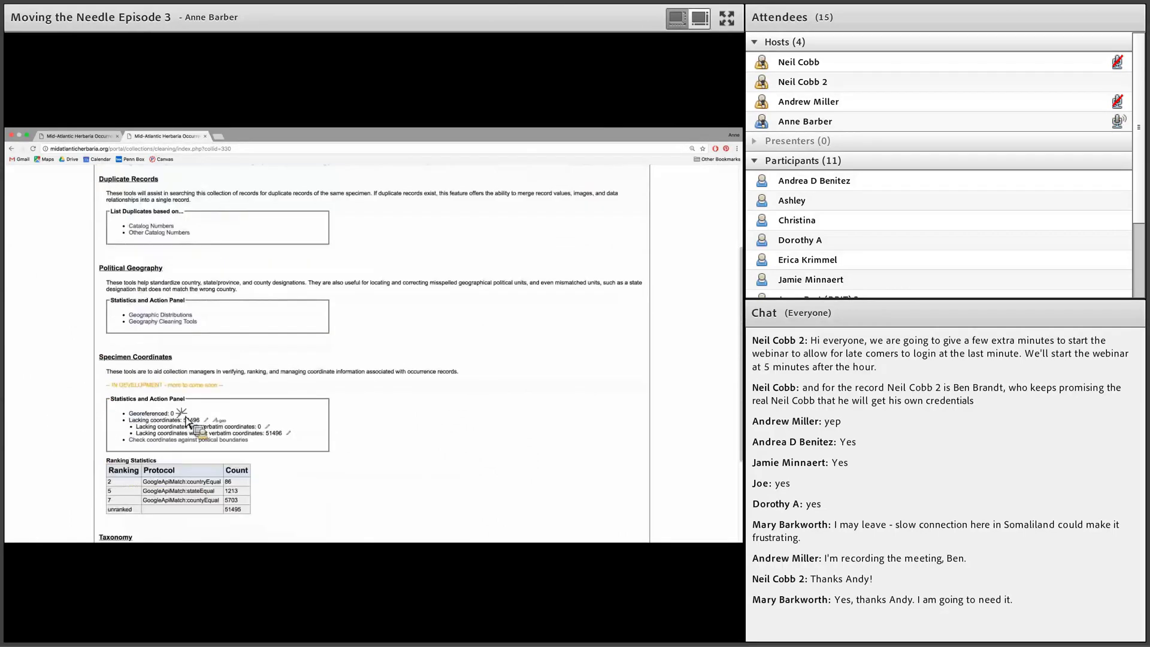
scroll(92, 460, "down", 2)
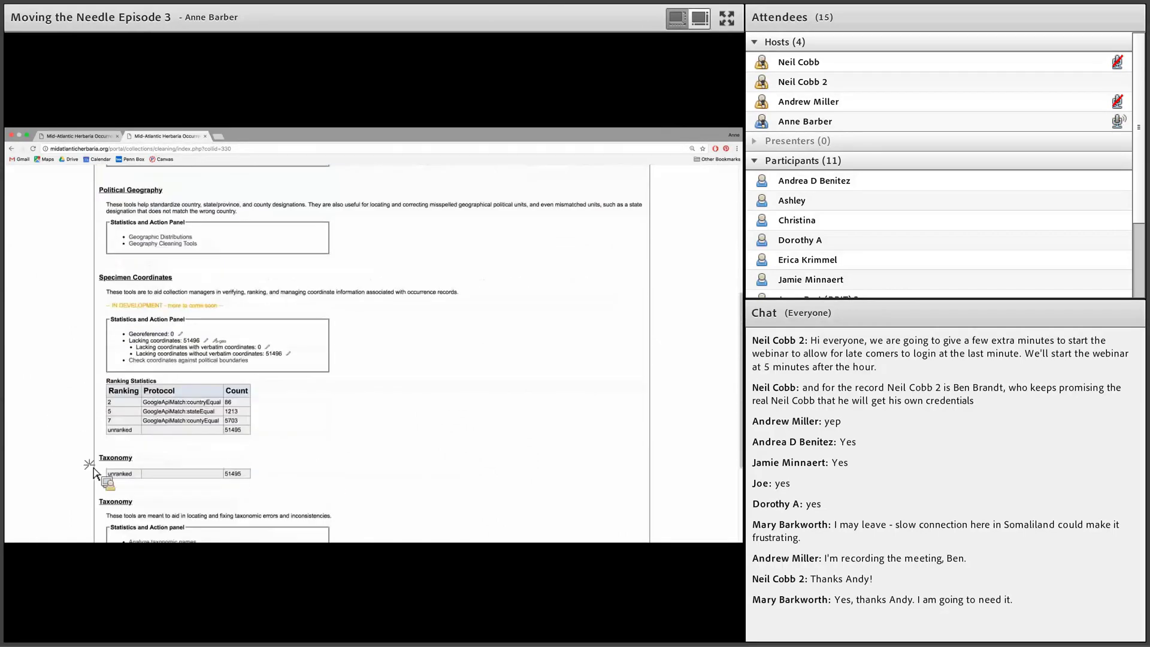
scroll(90, 470, "down", 2)
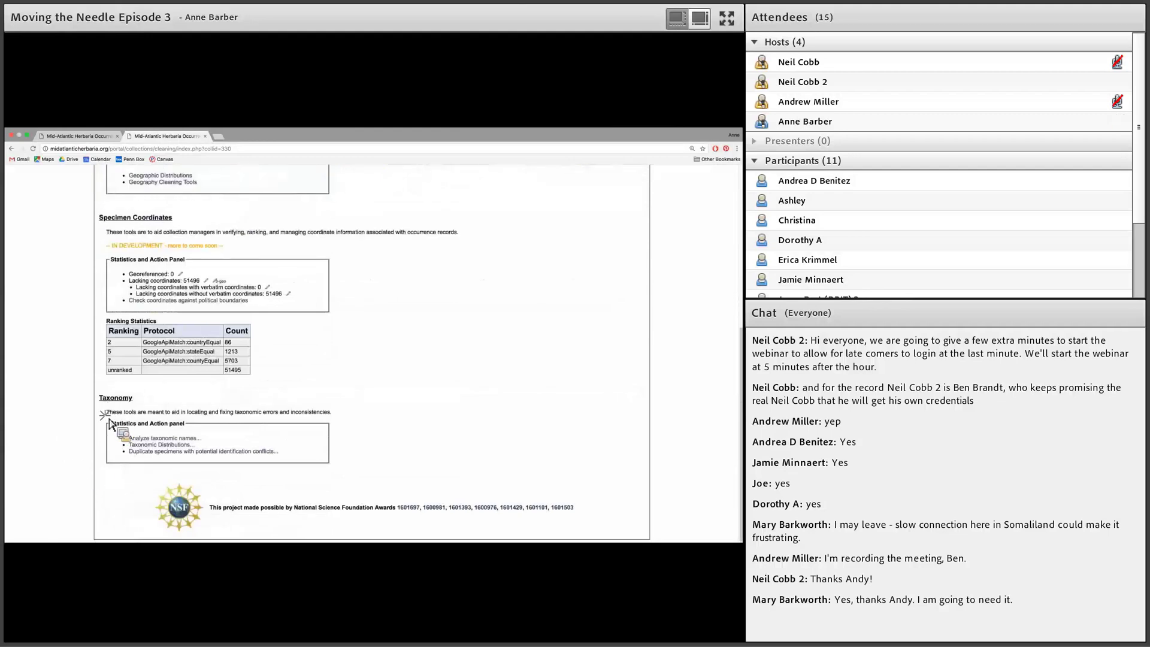
left_click(92, 137)
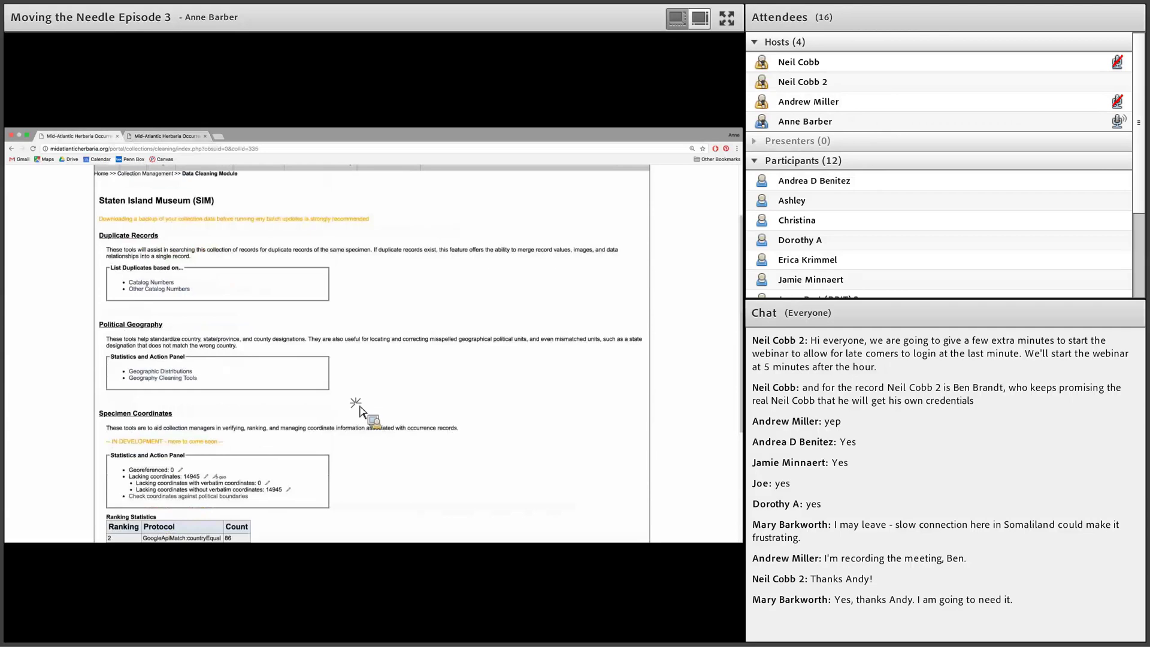
scroll(360, 410, "down", 5)
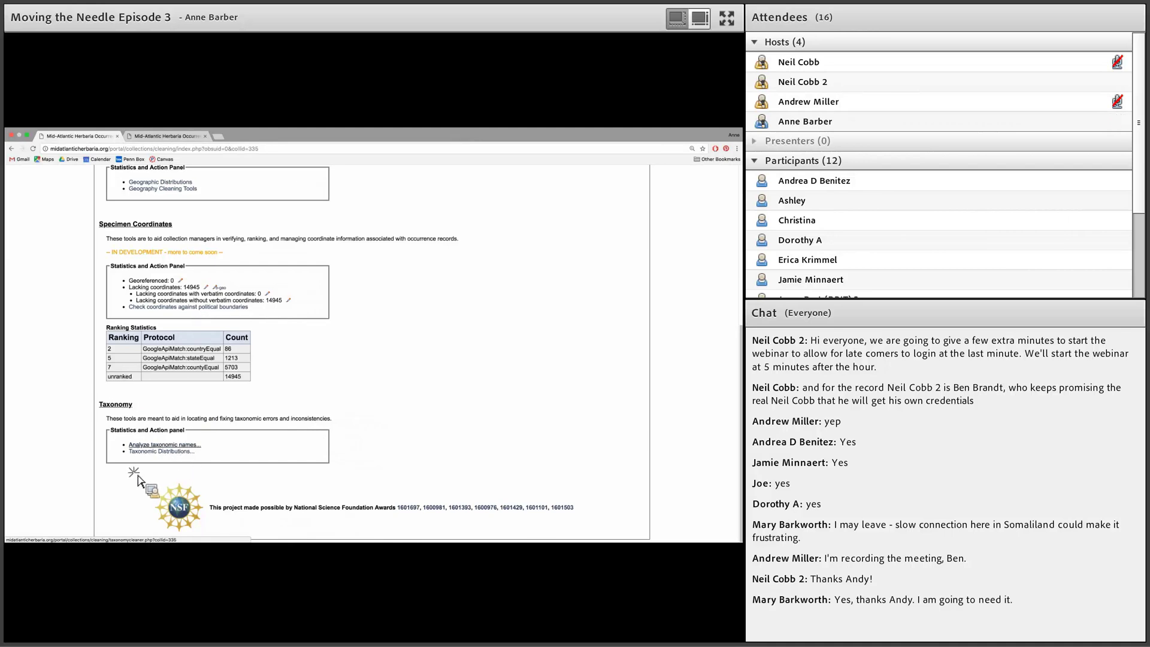
left_click(145, 447)
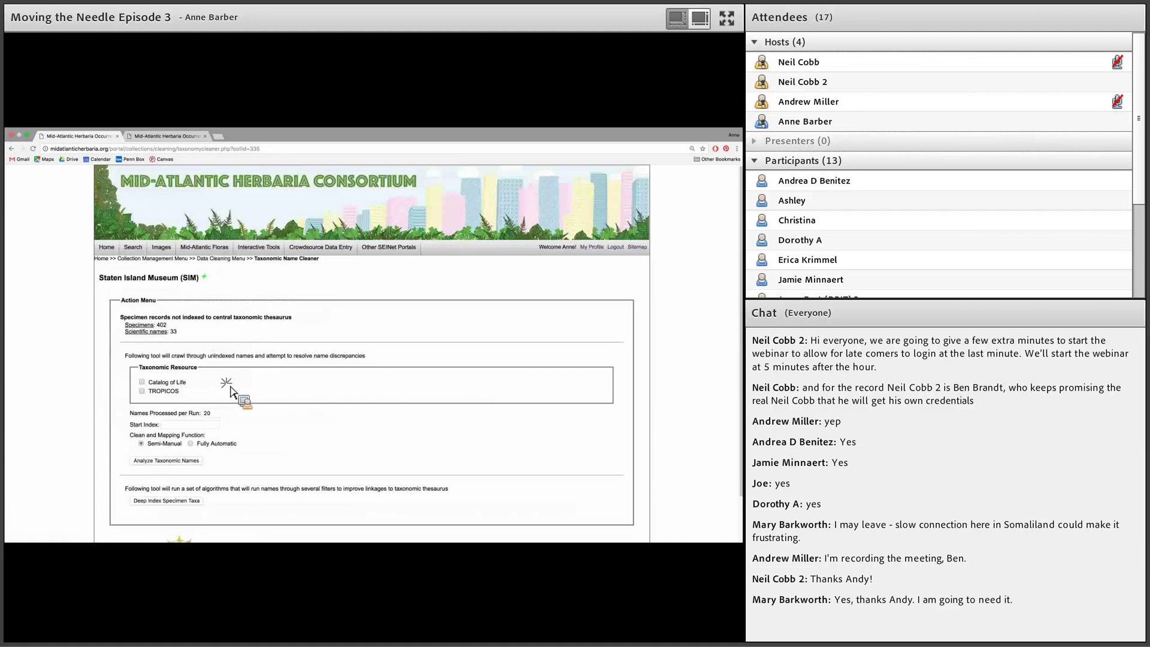
- Examine the Taxonomic Name Cleaner's unindexed specimen and scientific name counts, its taxonomic resources and its run settings
scroll(231, 393, "down", 2)
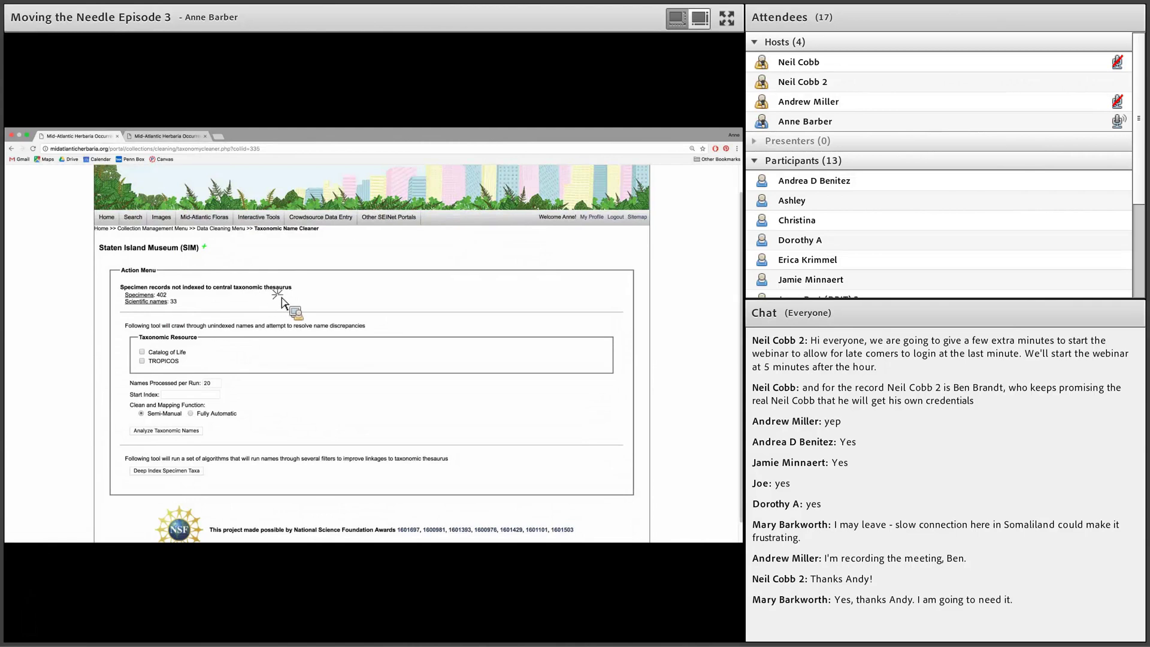
left_click(195, 303)
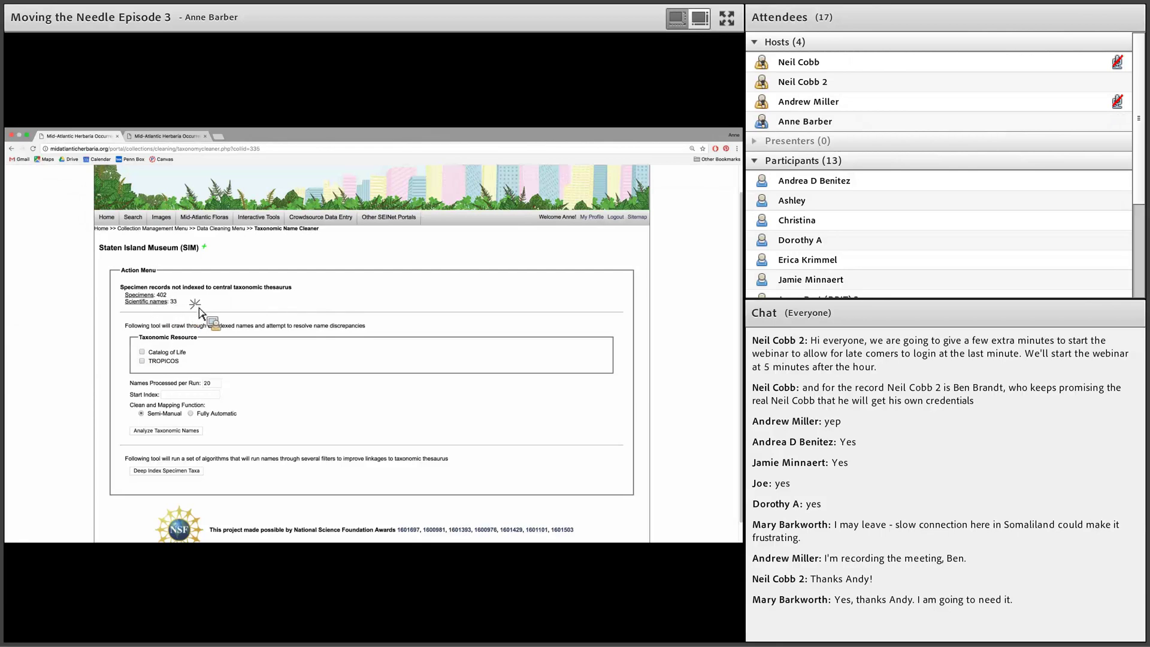
left_click(219, 359)
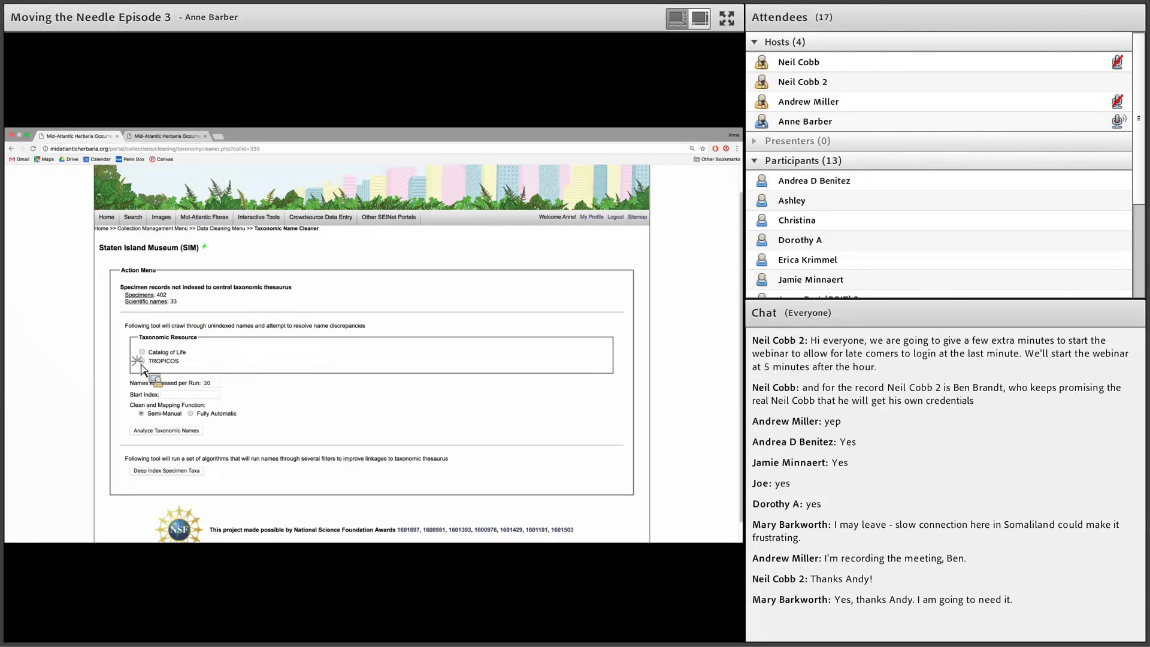
left_click(145, 329)
left_click(141, 339)
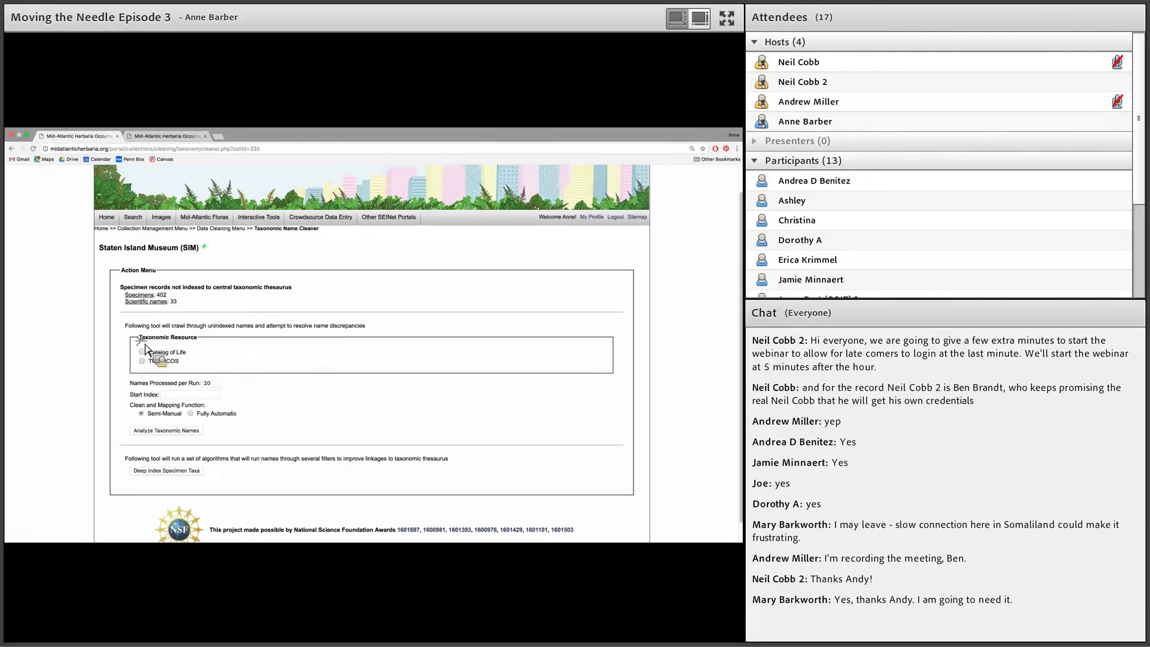
scroll(145, 346, "down", 1)
left_click(156, 324)
left_click(160, 342)
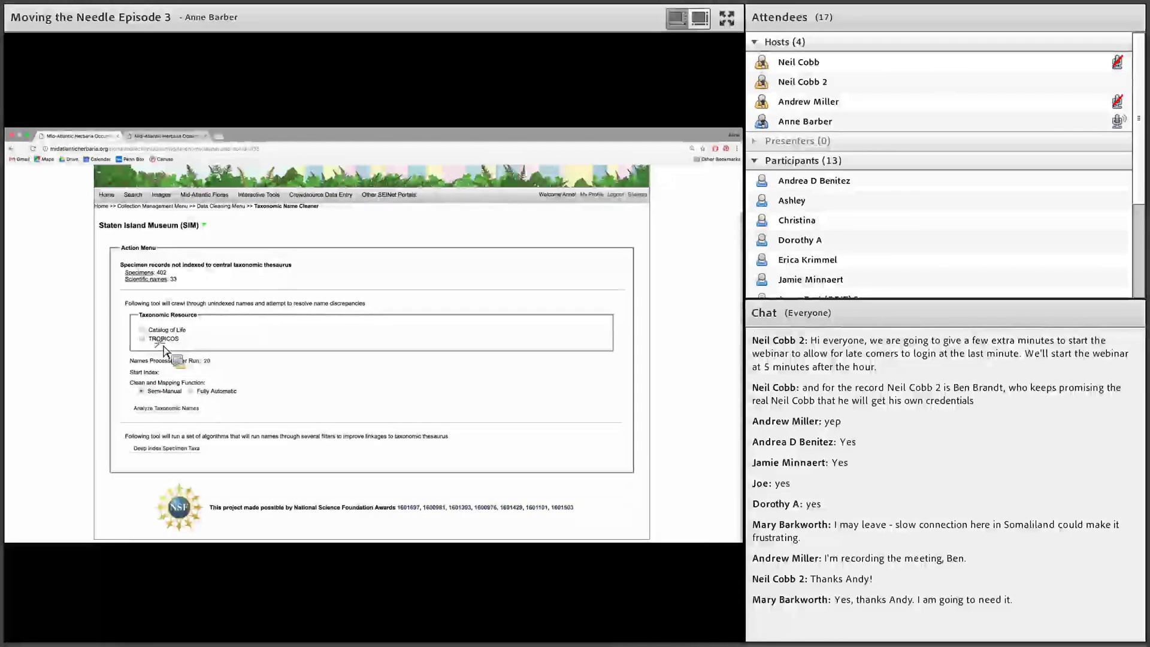
left_click(90, 342)
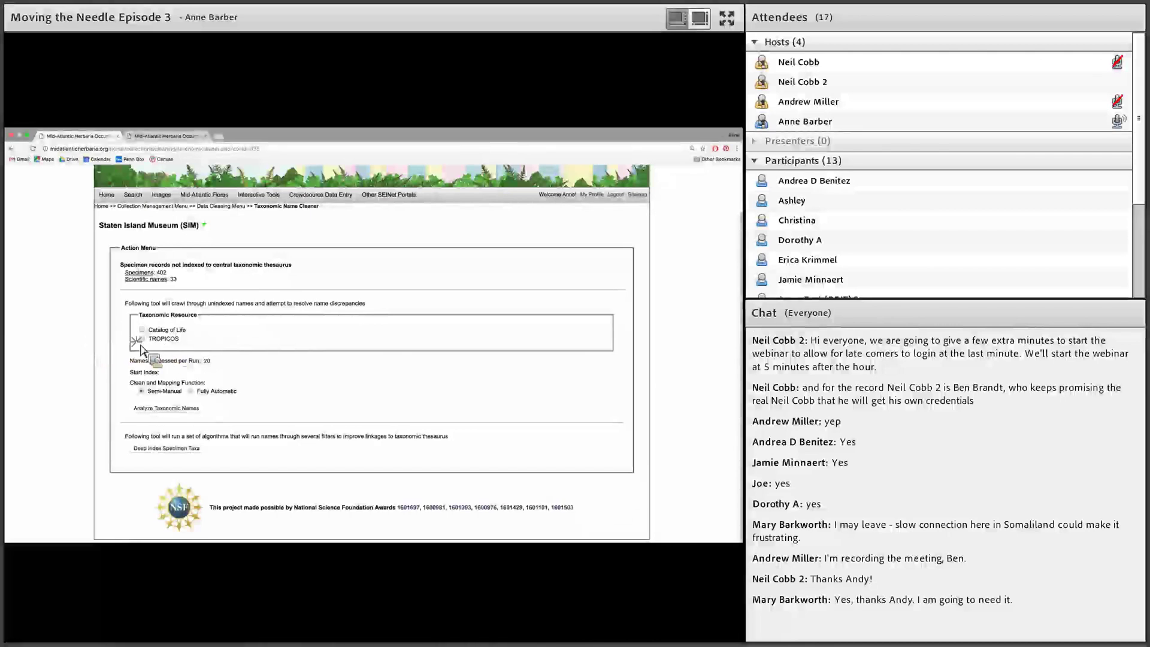
left_click(175, 364)
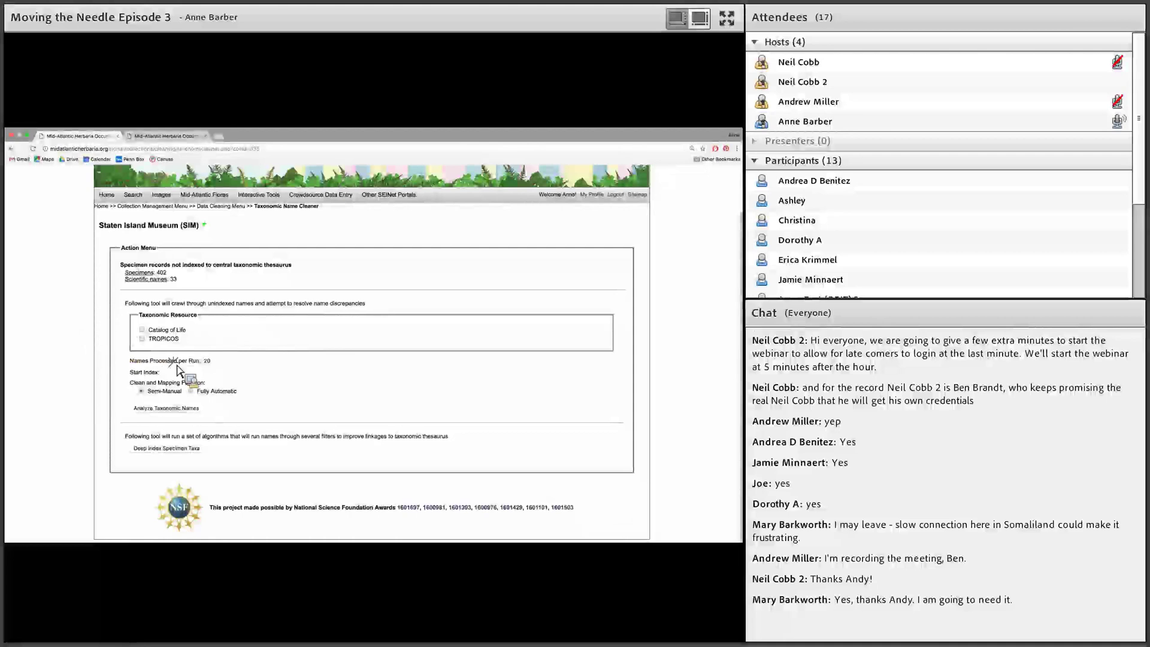
left_click(164, 346)
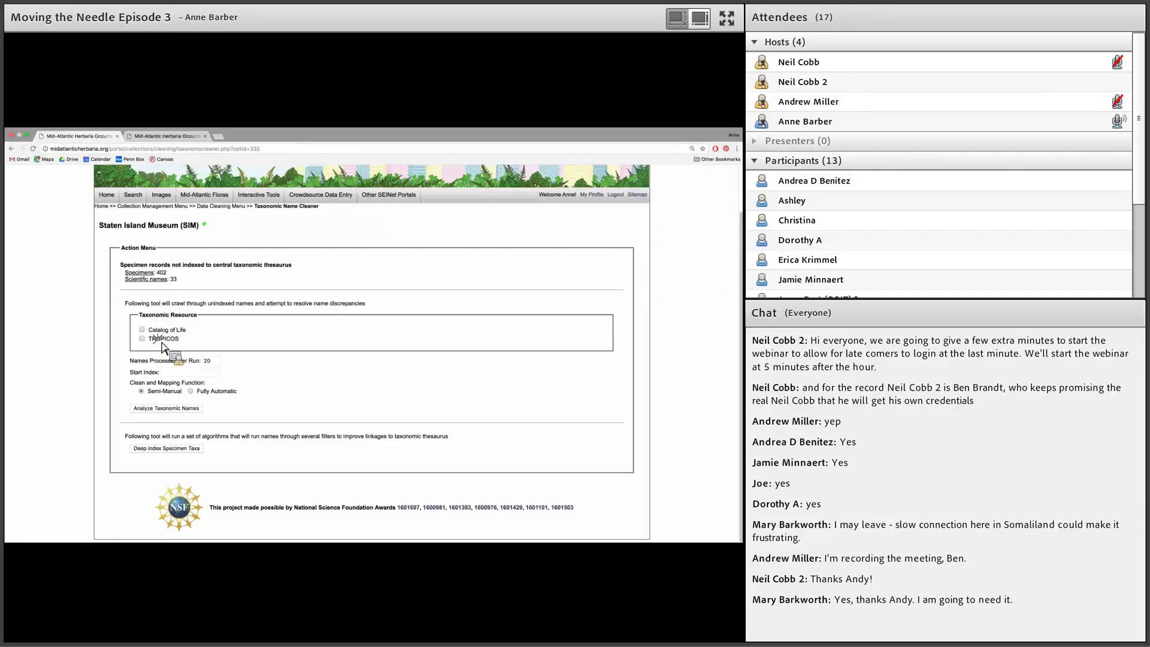
- Choose Catalog of Life as the taxonomic resource, leaving TROPICOS unselected
left_click(144, 334)
left_click(143, 330)
left_click(143, 330)
left_click(154, 347)
left_click(157, 343)
- Set the number of names processed per run to 5 and leave the start index empty
double_click(216, 364)
left_click(216, 363)
key("Down")
key("Down")
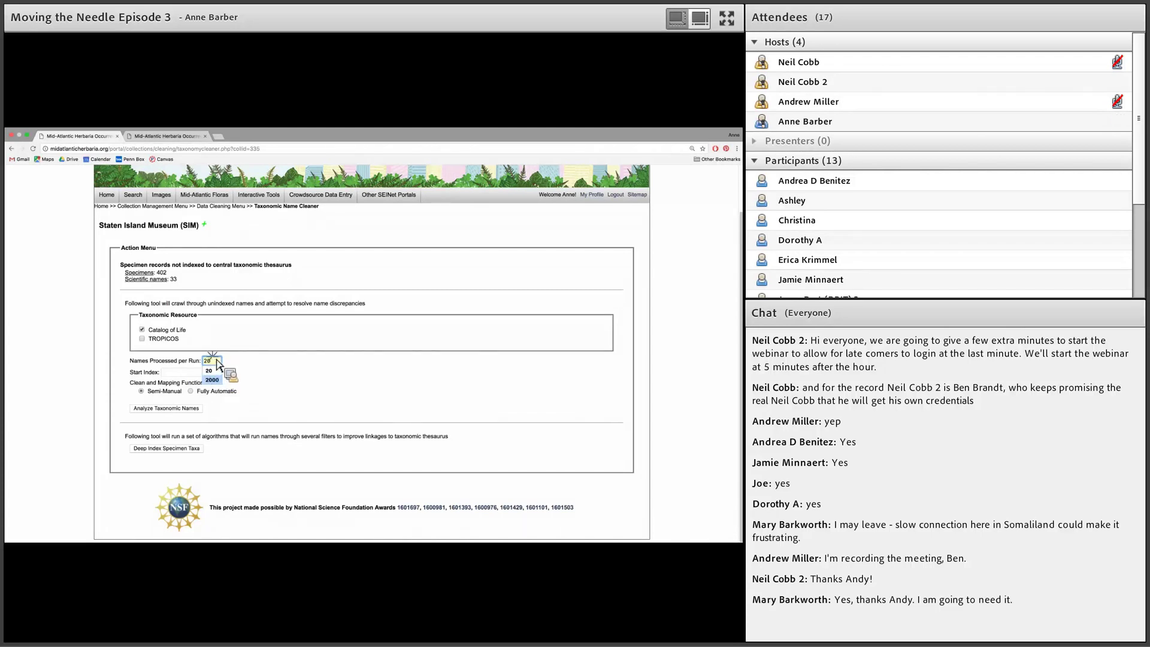
key("BackSpace")
type("5")
left_click(206, 373)
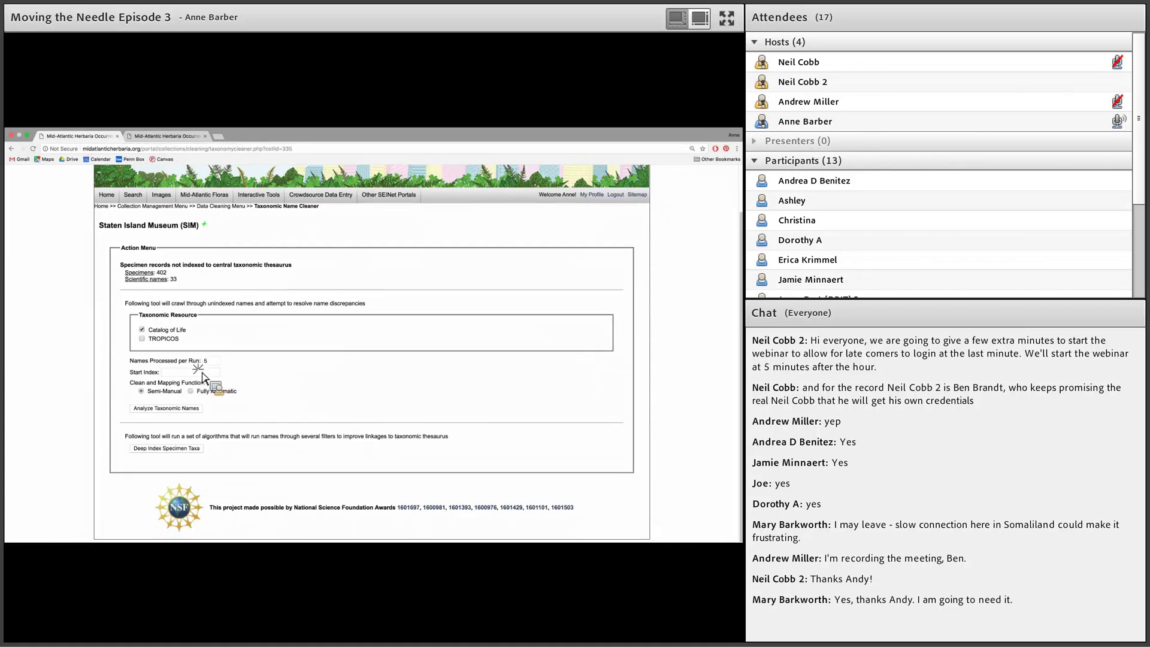
- Switch the clean and mapping function to Fully Automatic and back to Semi-Manual
left_click(211, 361)
key("Tab")
left_click(179, 399)
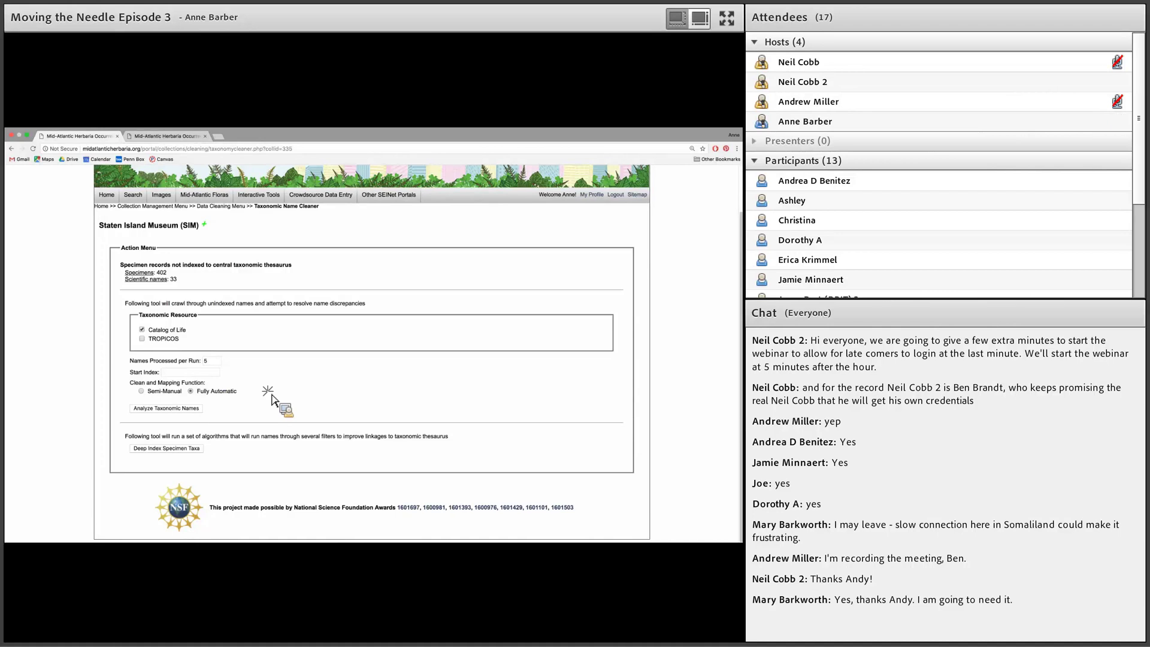
key("Left")
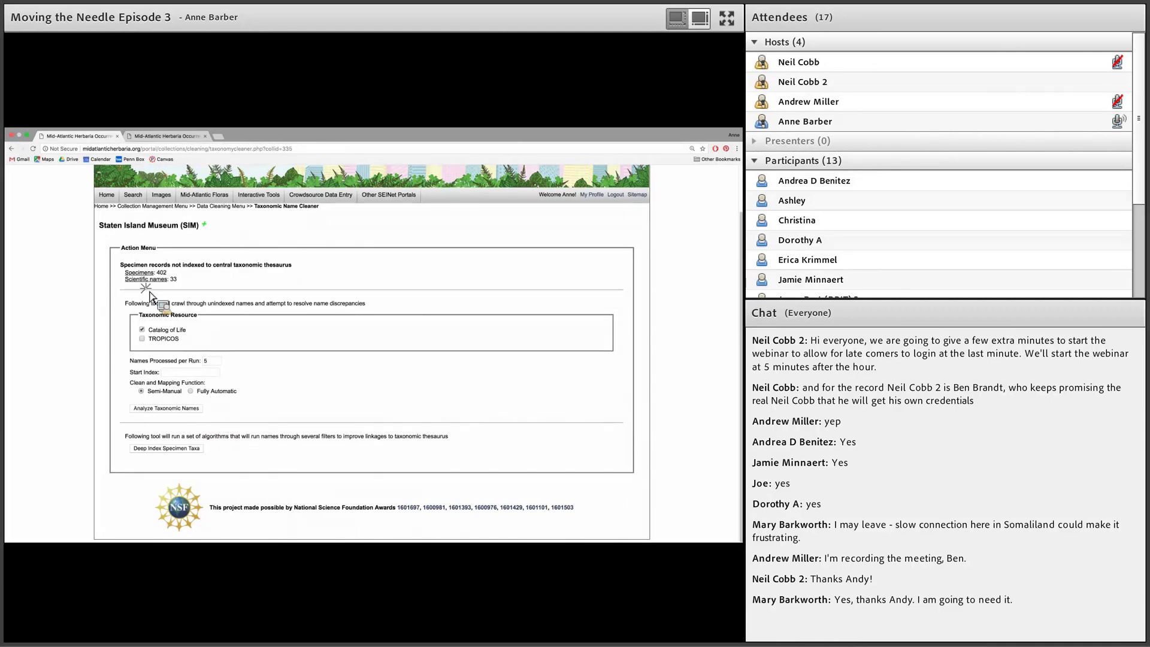
- Analyze the Staten Island Museum's unindexed taxonomic names and review the Catalog of Life check and close matches for Aenida
left_click(174, 411)
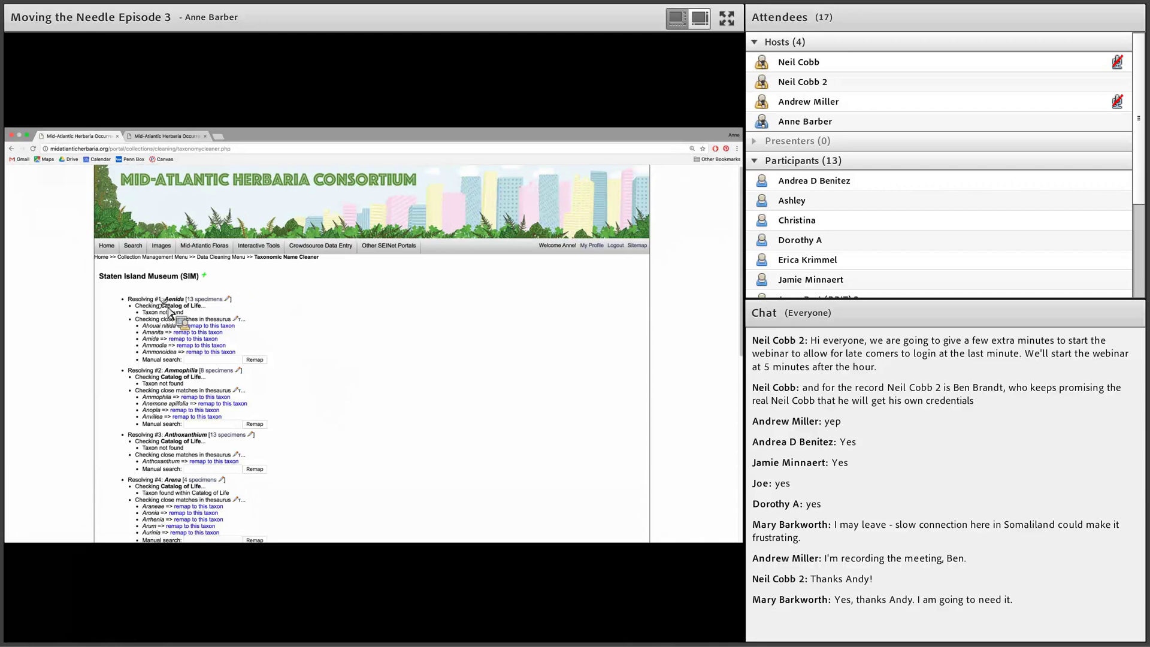
left_click_drag(144, 312, 189, 320)
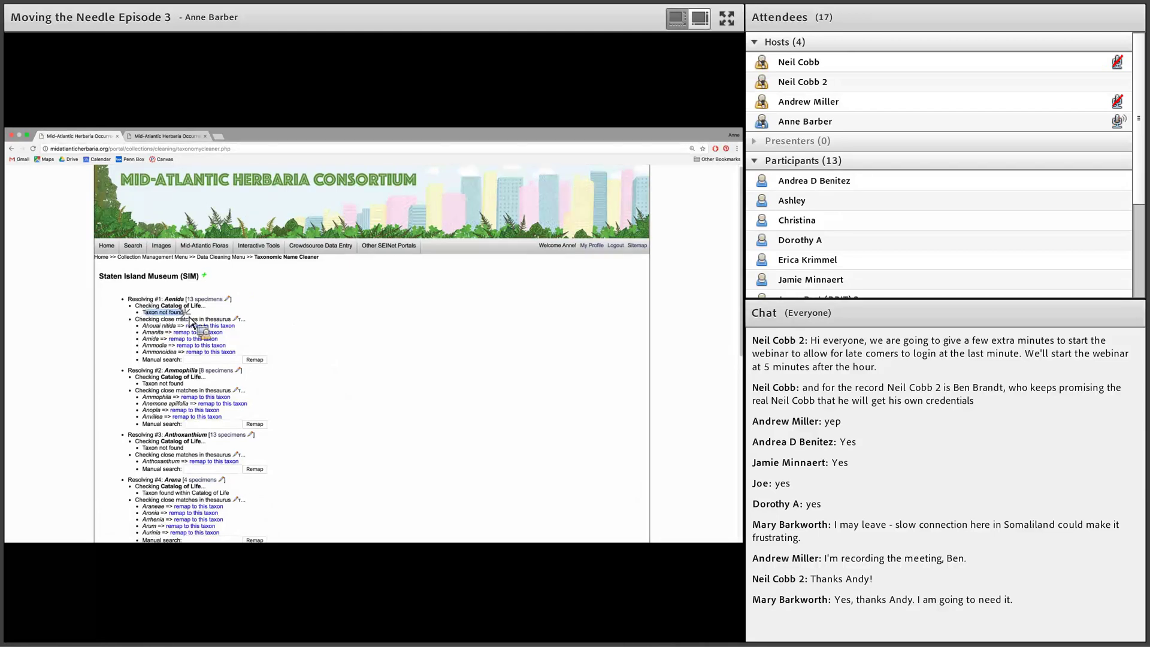
left_click(175, 329)
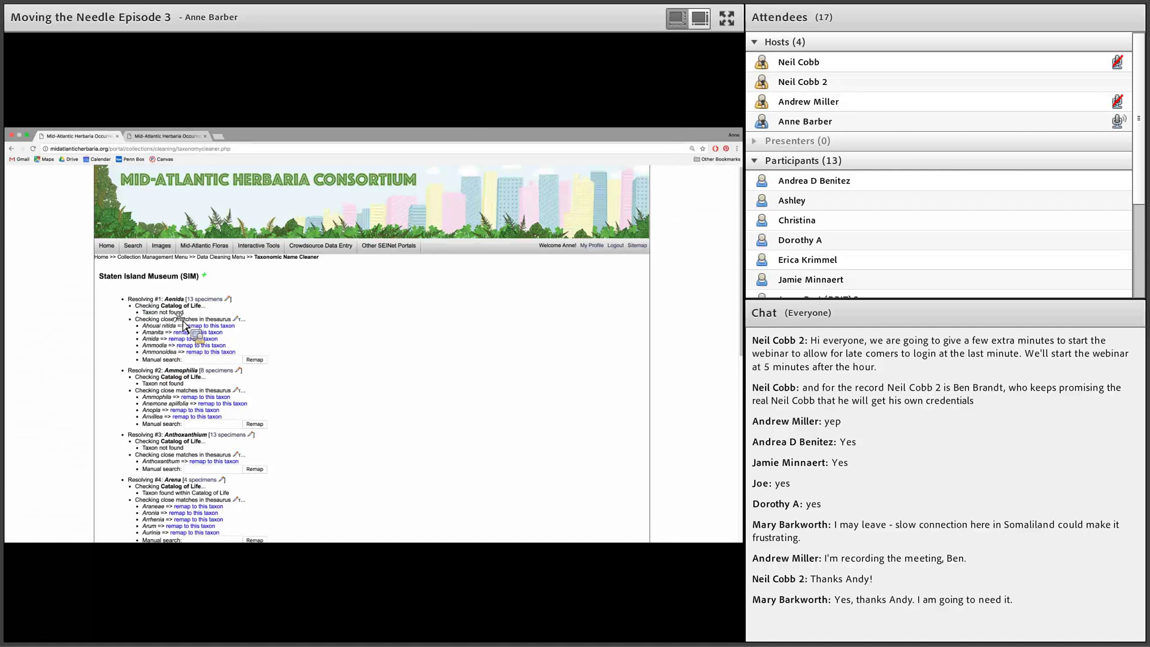
double_click(174, 299)
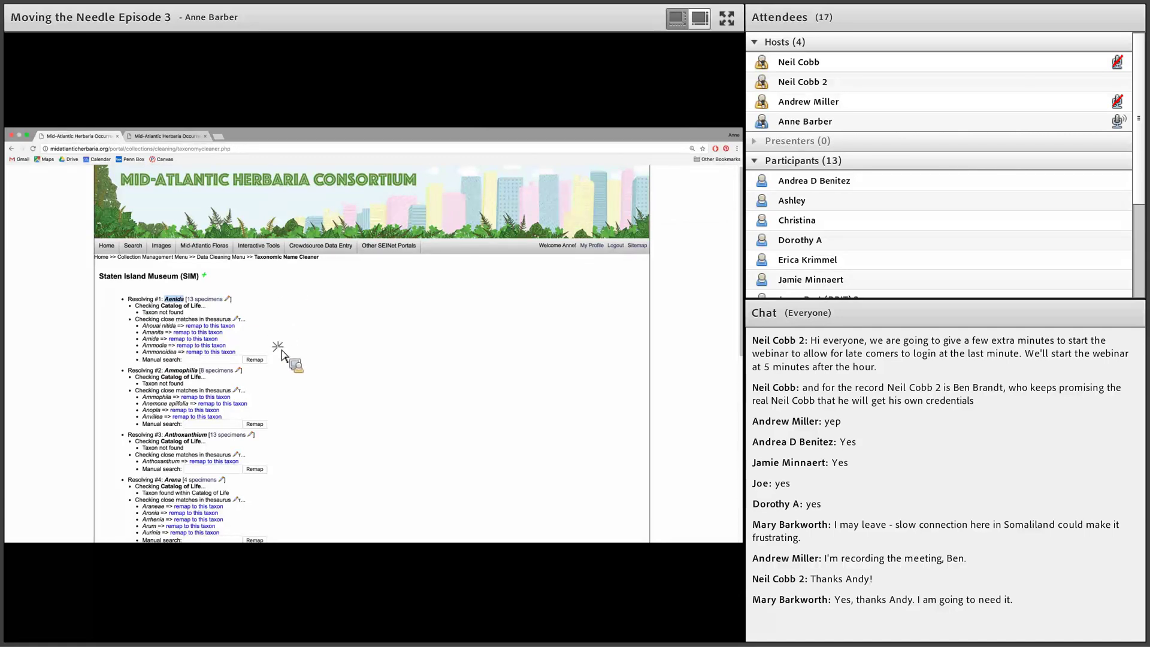
- Open the specimen records named Aenida, compare the scientific name with the first specimen's handwritten label, and close the record editor
left_click(220, 305)
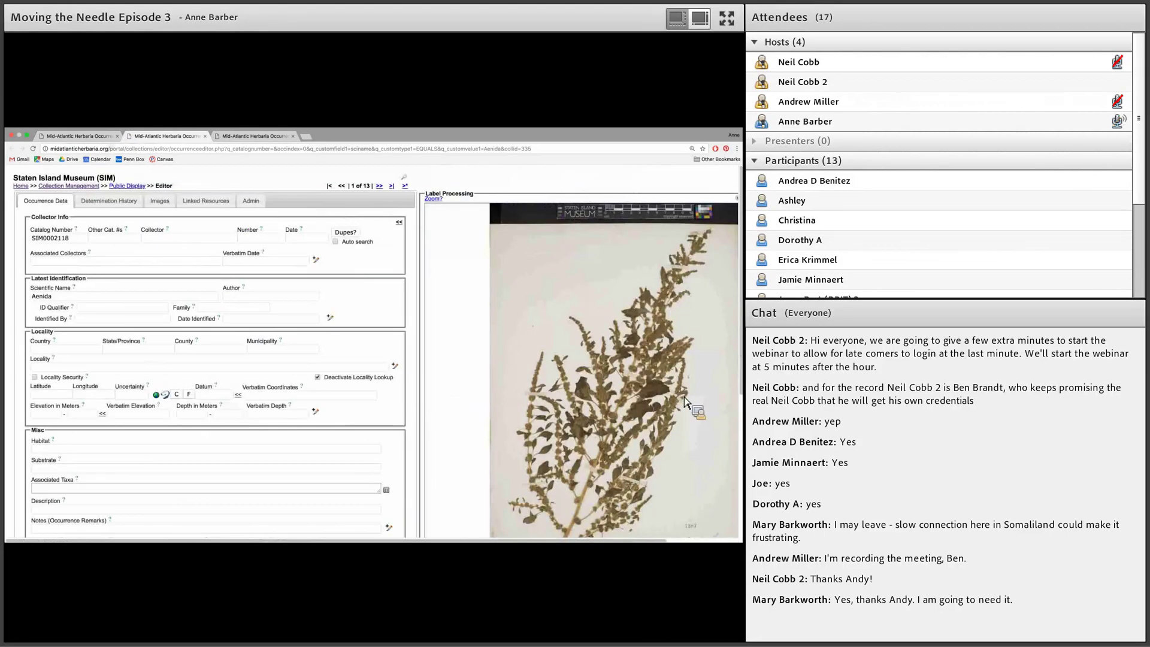
scroll(685, 400, "down", 10)
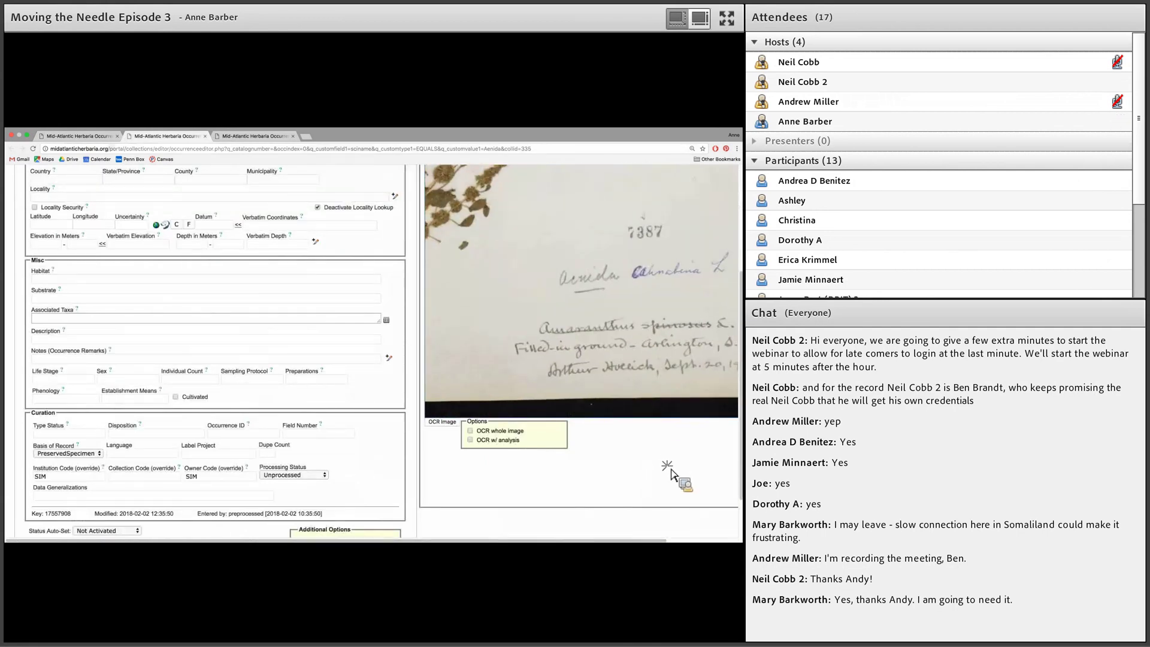
scroll(659, 456, "up", 2)
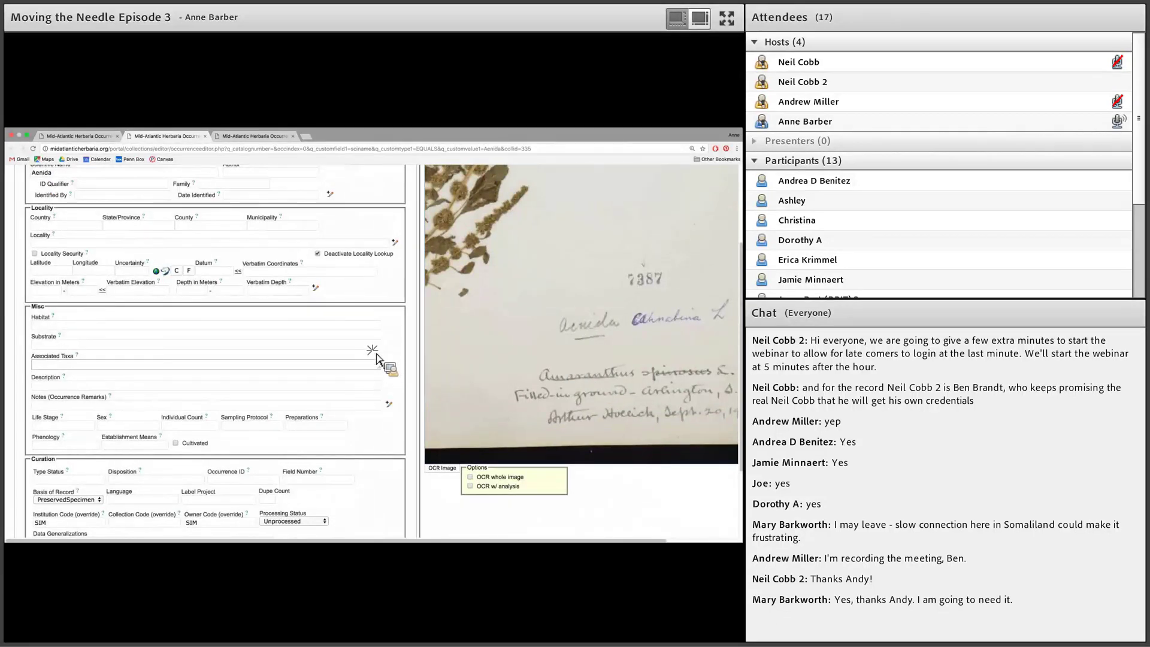
scroll(376, 358, "up", 3)
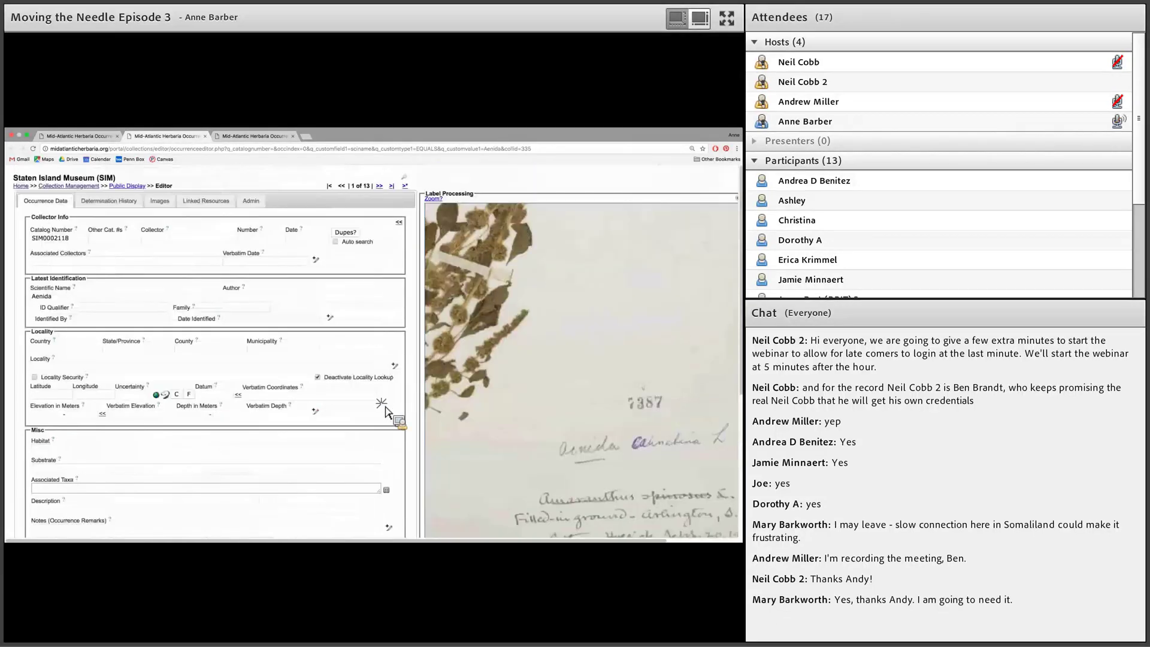
scroll(386, 412, "down", 2)
scroll(396, 401, "down", 1)
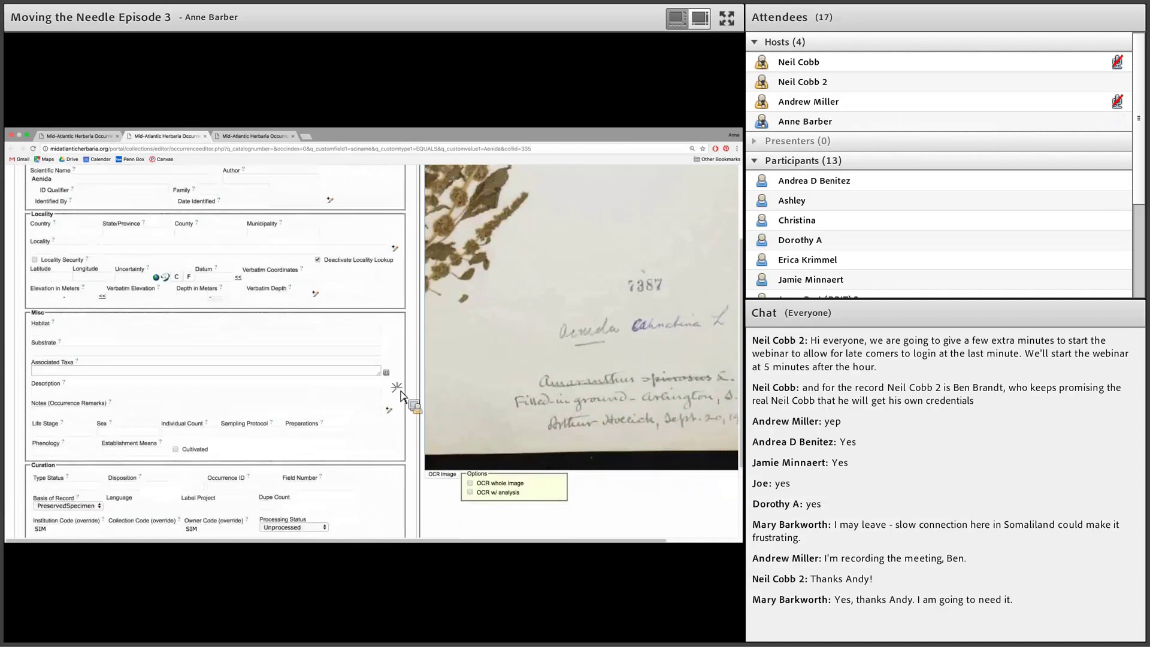
left_click(317, 260)
left_click(206, 136)
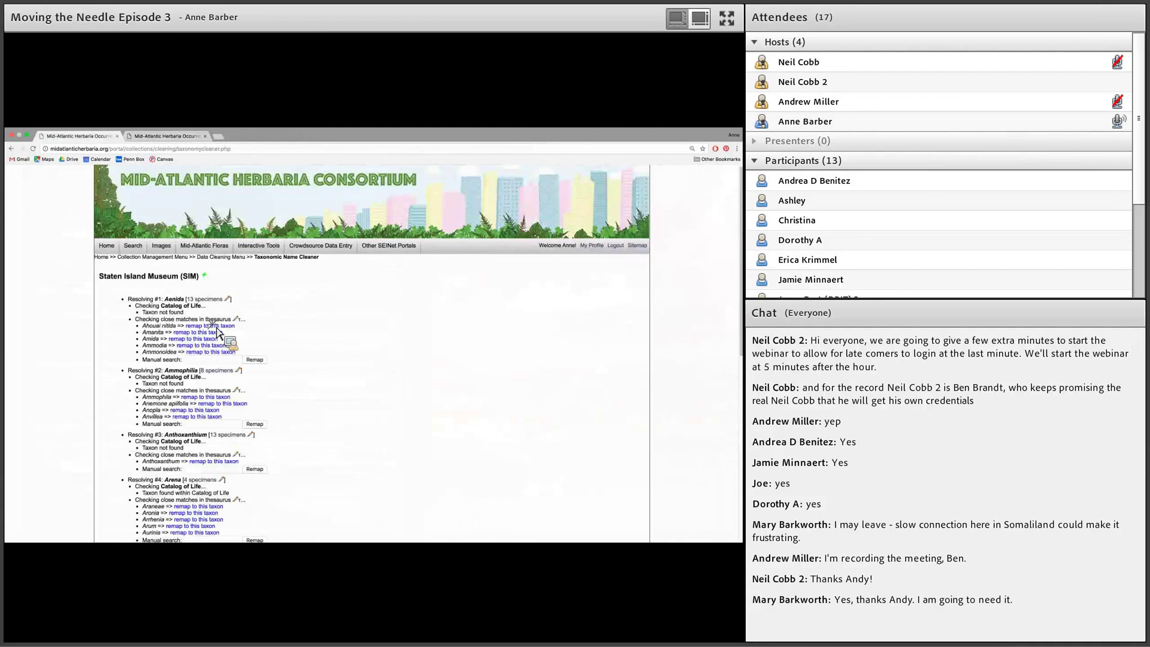
- Try the manual search for Aenida by entering "An" and choosing Anabasis, and clear the entry without remapping
left_click(189, 359)
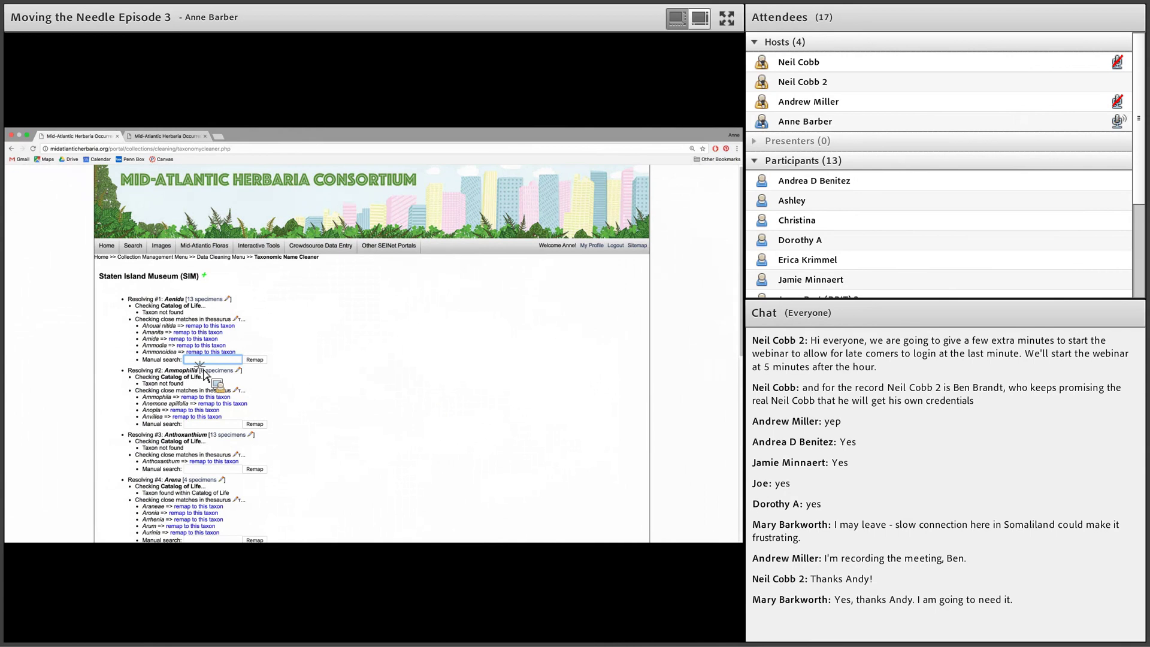
type("An")
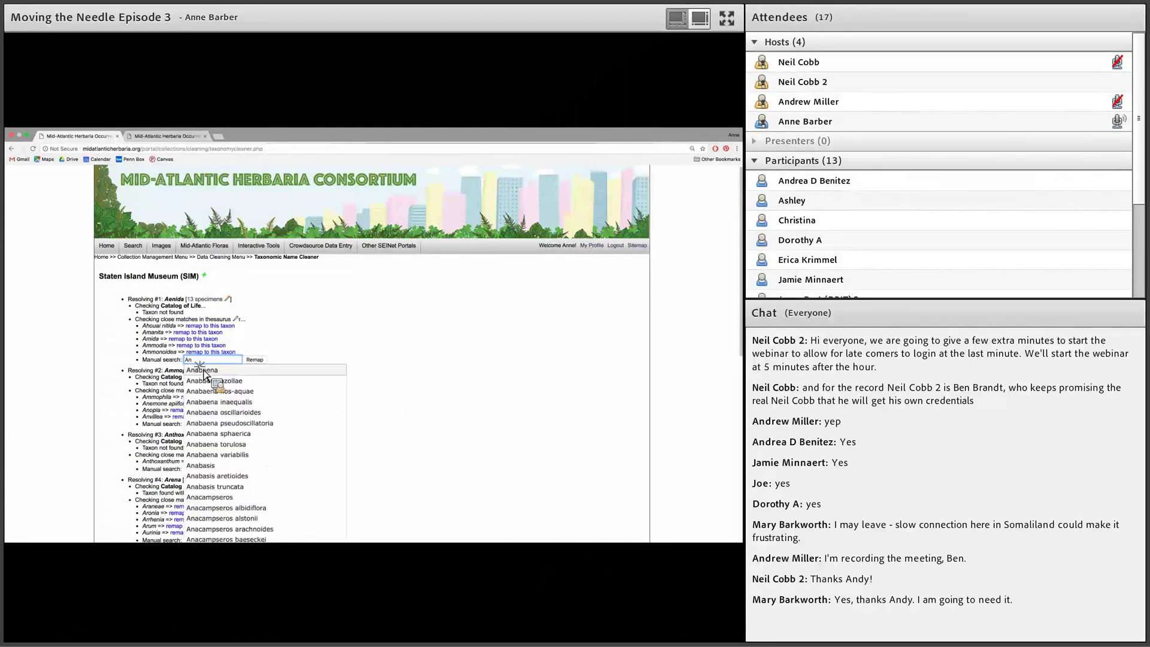
left_click(212, 467)
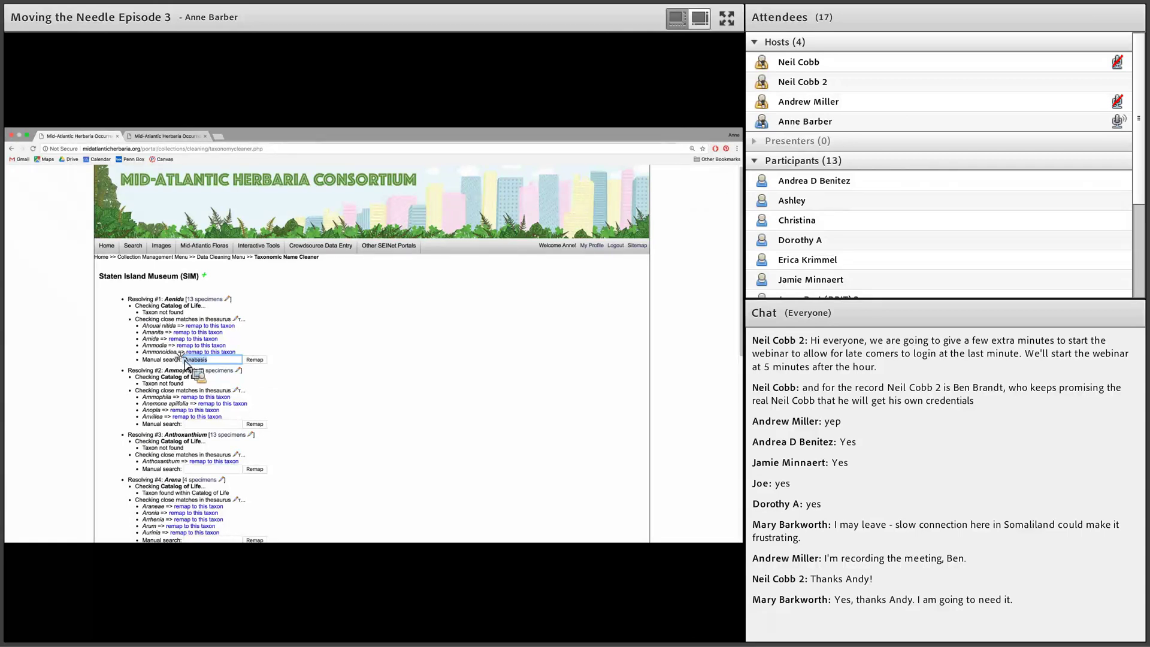
key("BackSpace")
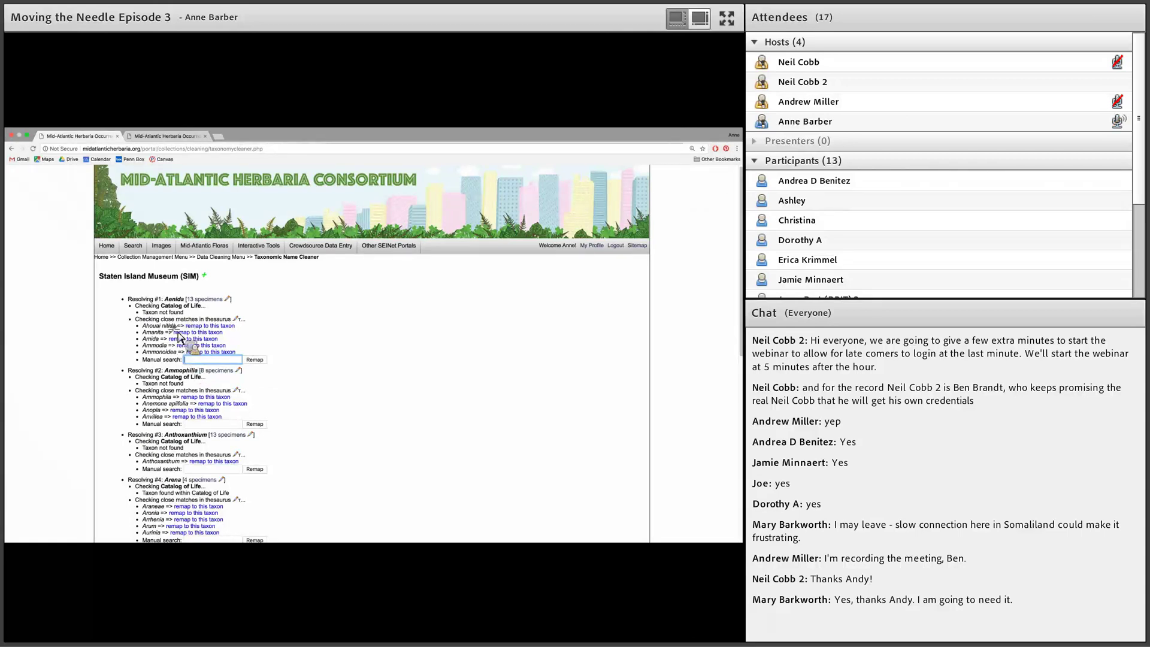
- Remap Ammophilia to the close match Ammophila and Belancanda to the close match Belamcanda
scroll(240, 413, "down", 2)
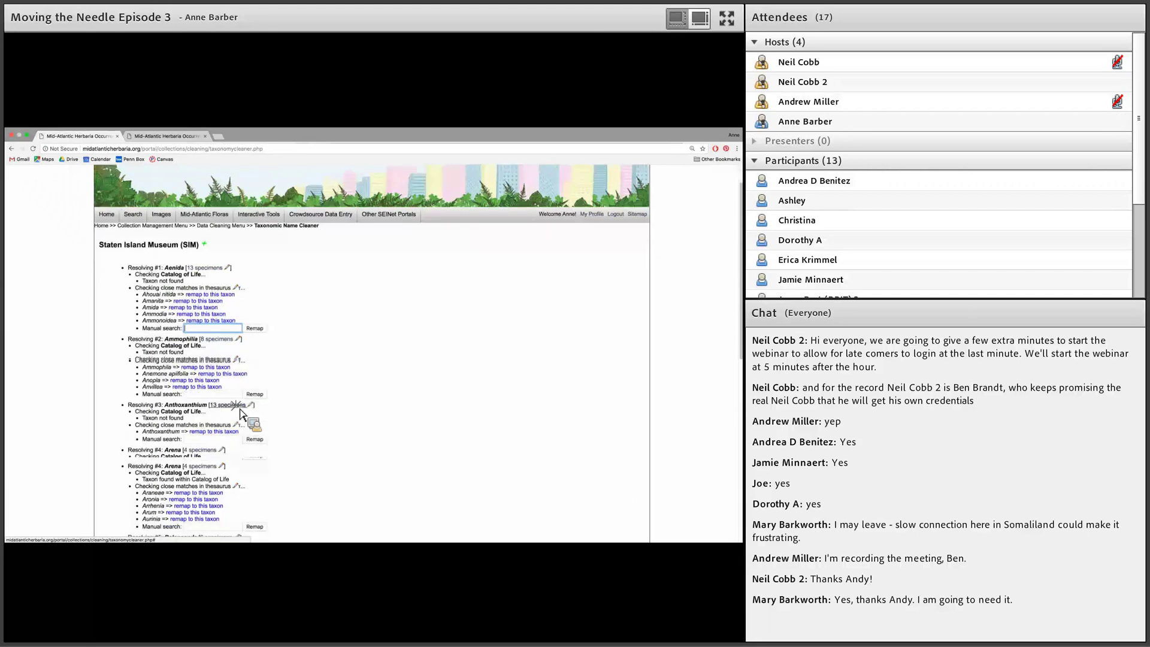
double_click(181, 323)
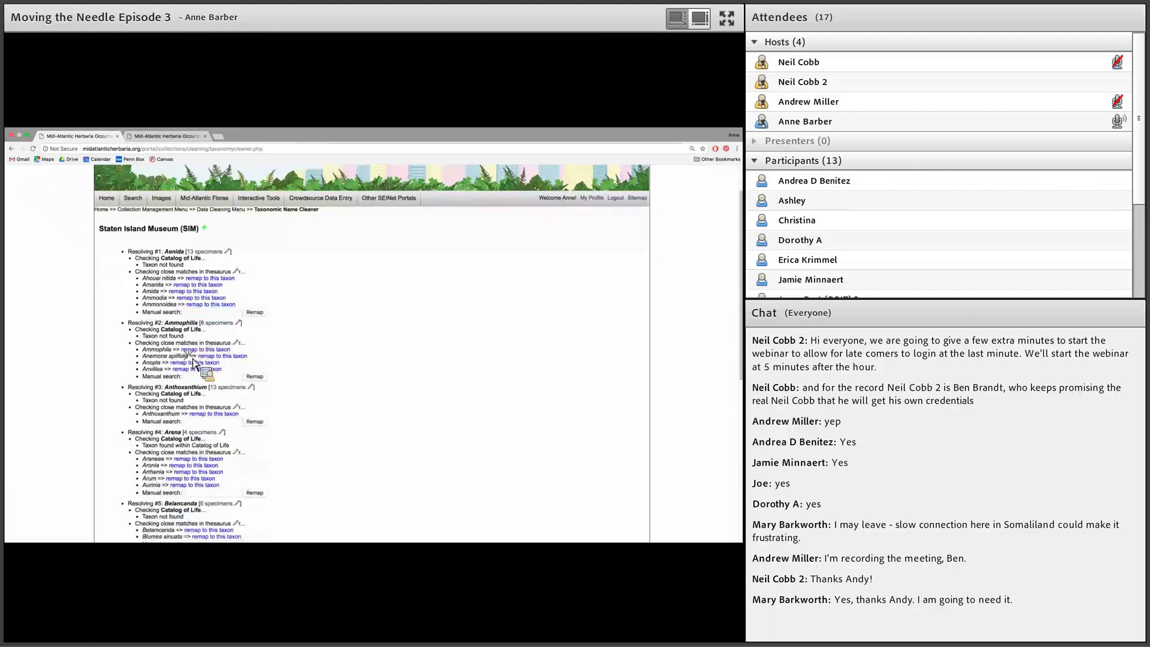
double_click(157, 350)
left_click_drag(161, 361, 190, 355)
left_click(200, 350)
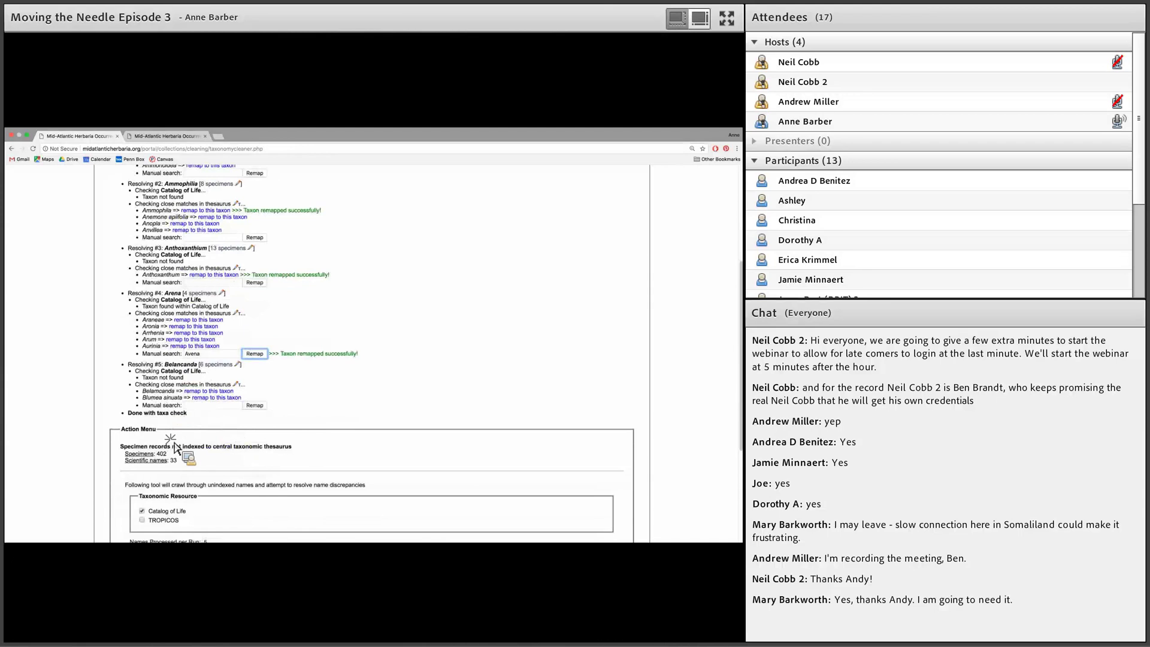
left_click(196, 393)
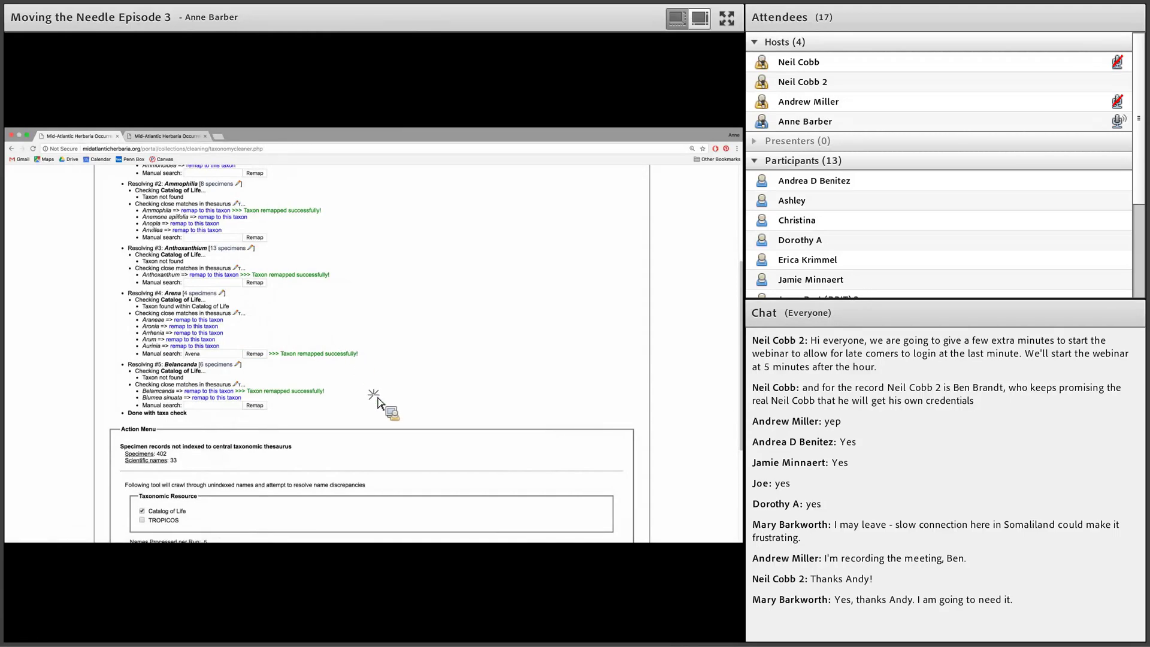
- Open the specimen records for the unresolved name Celastius and examine the first specimen's label image
scroll(372, 406, "up", 3)
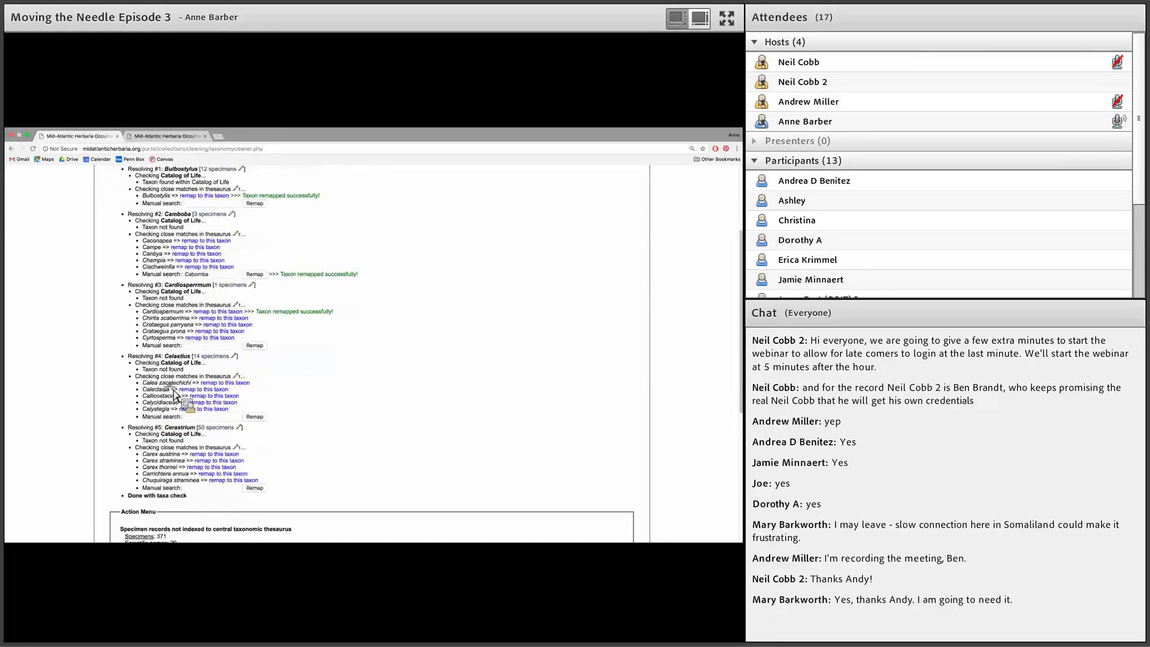
left_click(236, 357)
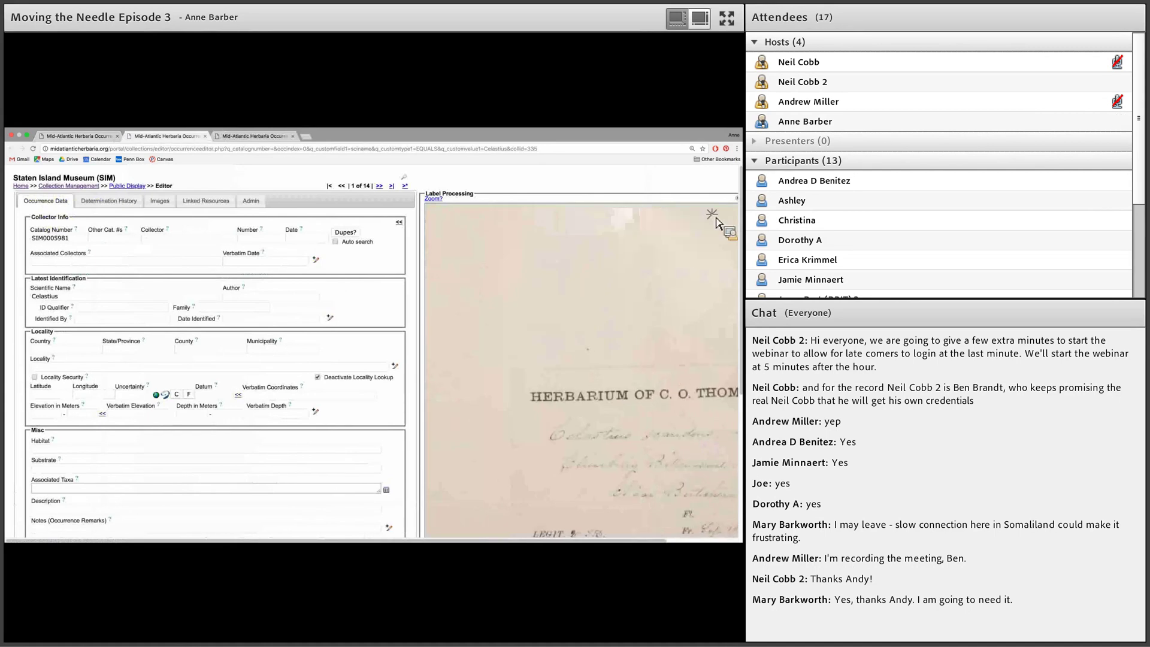
scroll(571, 264, "right", 3)
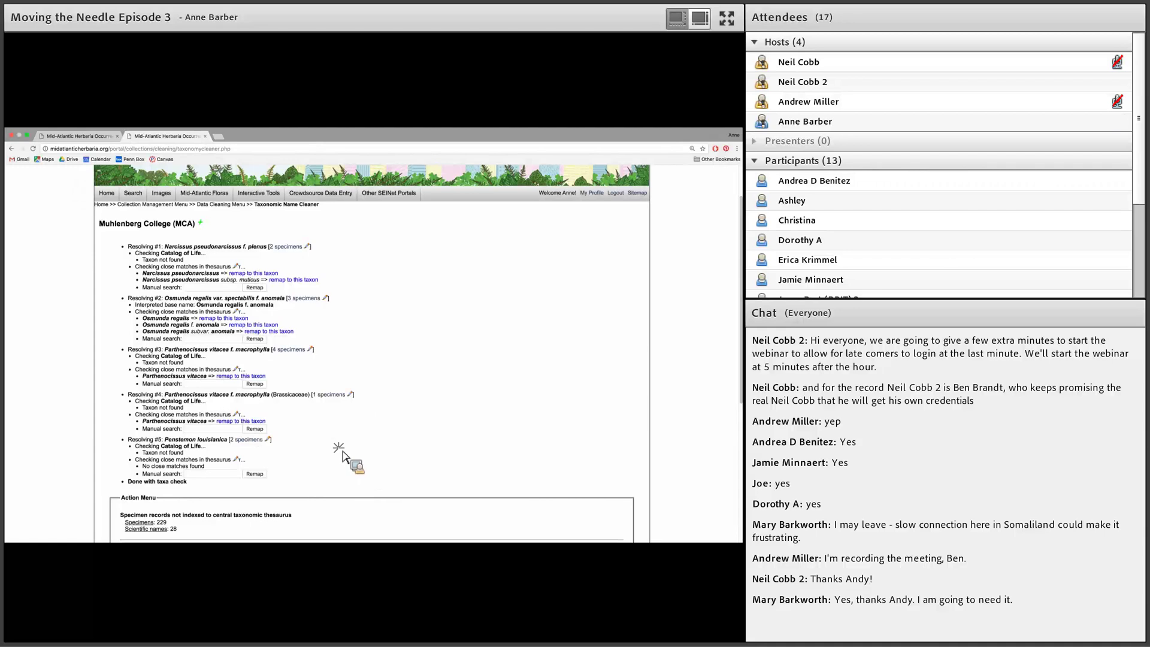
- Review Muhlenberg College's unresolved names and the Deep Index Specimen Taxa tool below the analysis settings
scroll(342, 455, "down", 5)
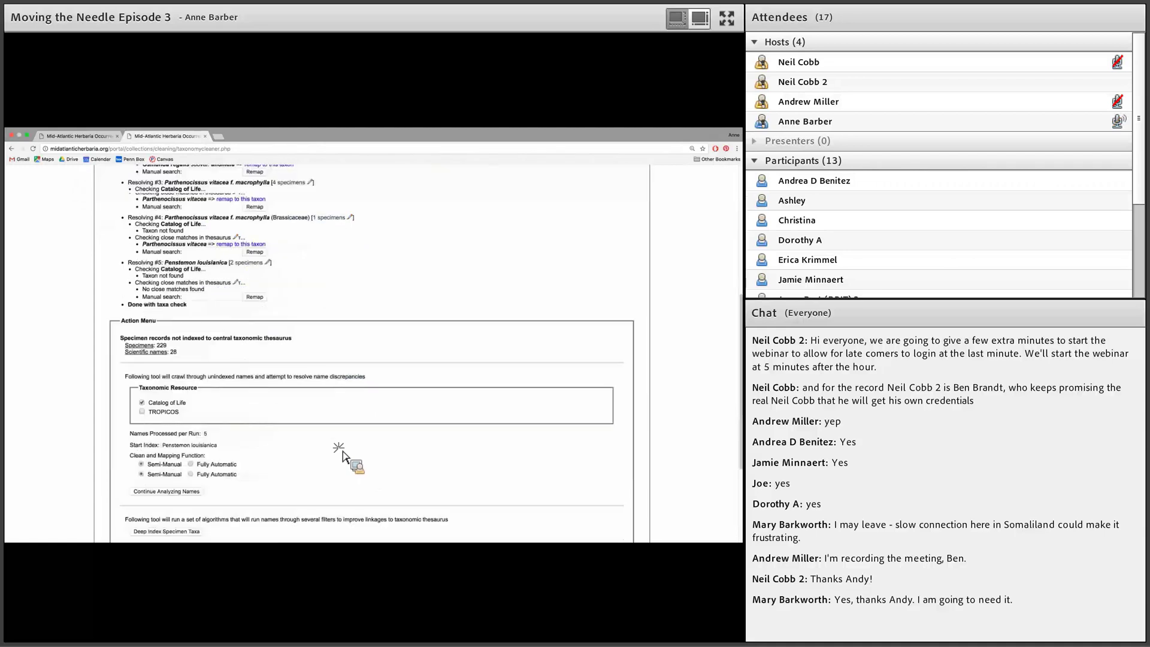
scroll(164, 486, "down", 2)
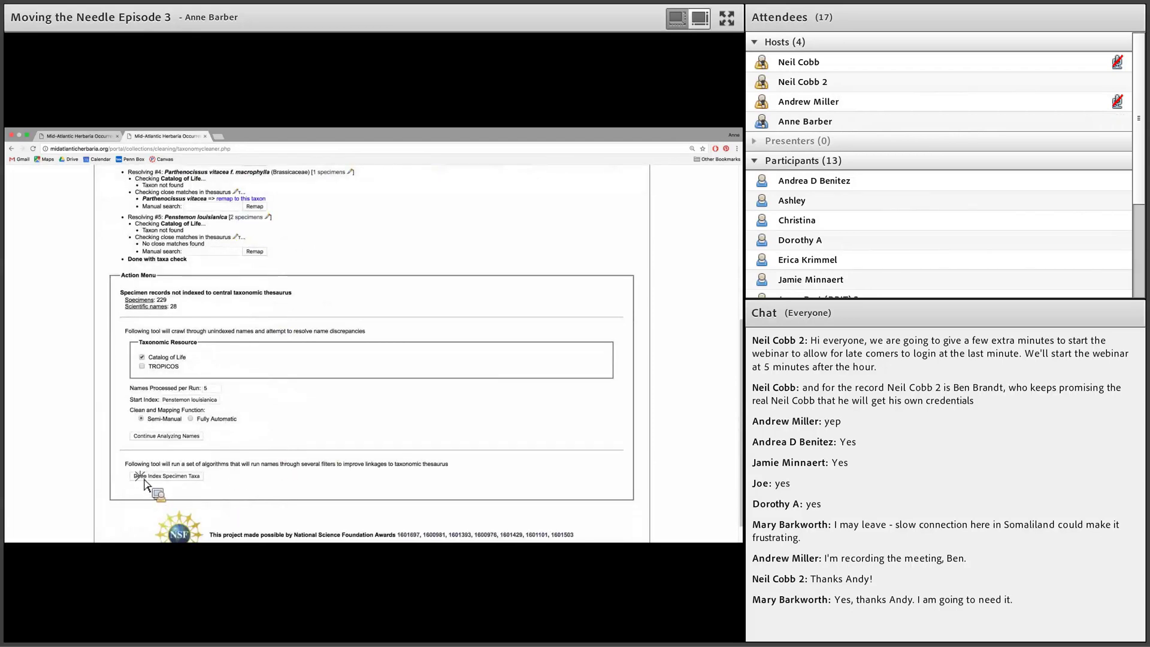
scroll(173, 371, "up", 5)
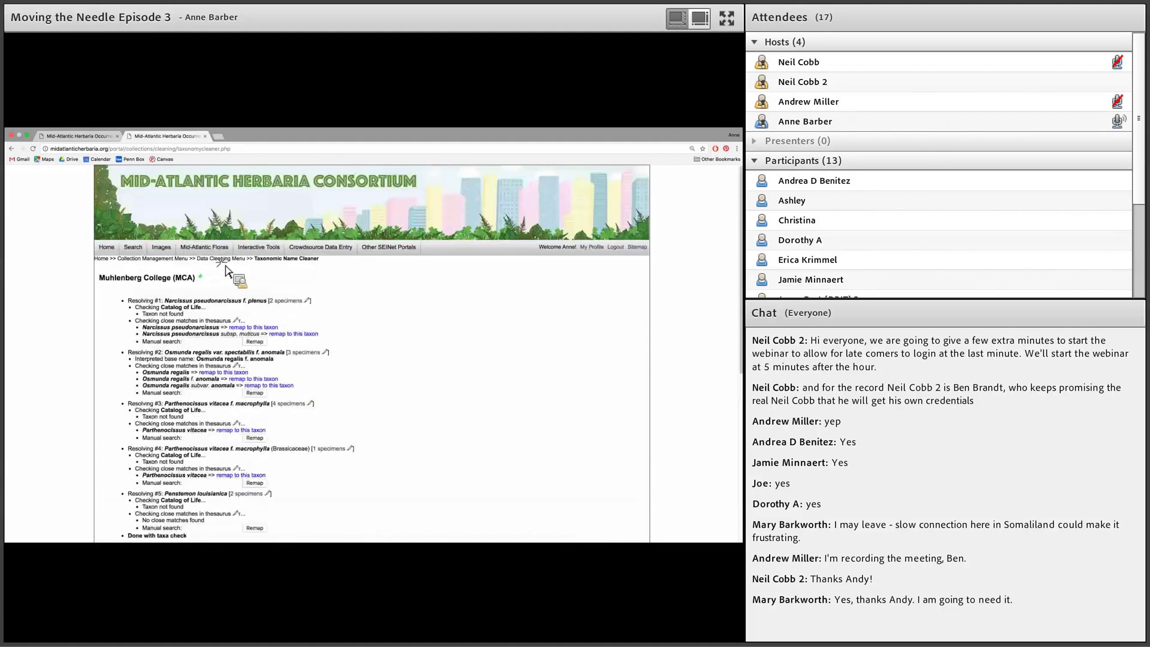
- Reopen Muhlenberg College's taxonomic name analysis from the data cleaning menu and review the deep index entries for null family and kingdom tags
left_click(236, 259)
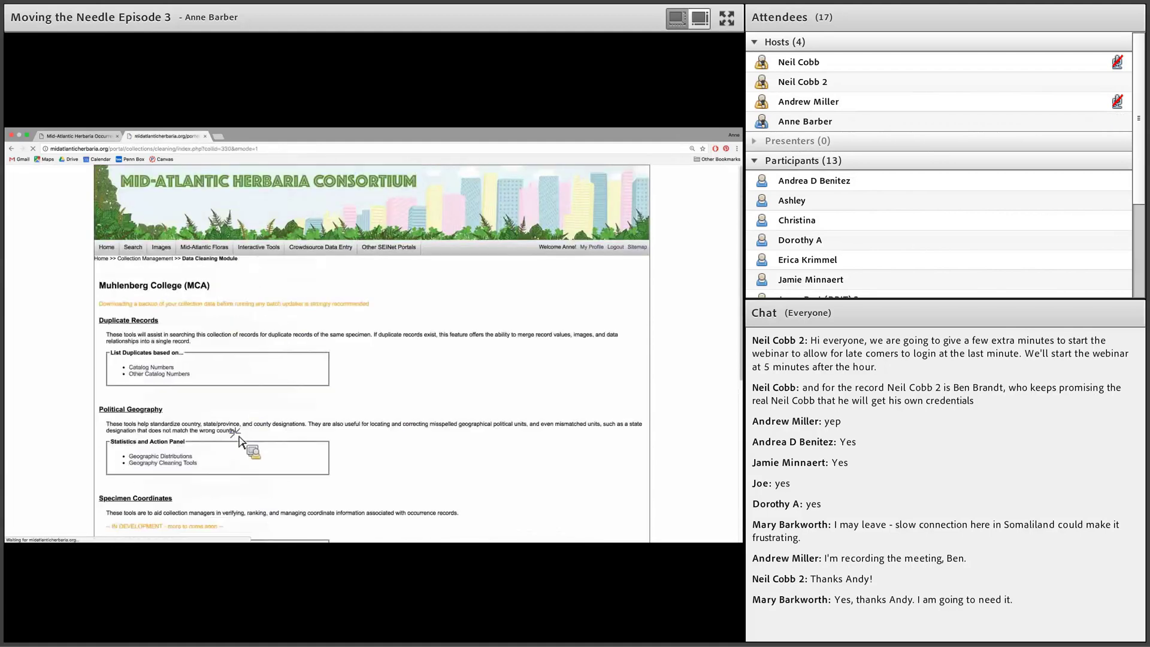
scroll(239, 440, "down", 10)
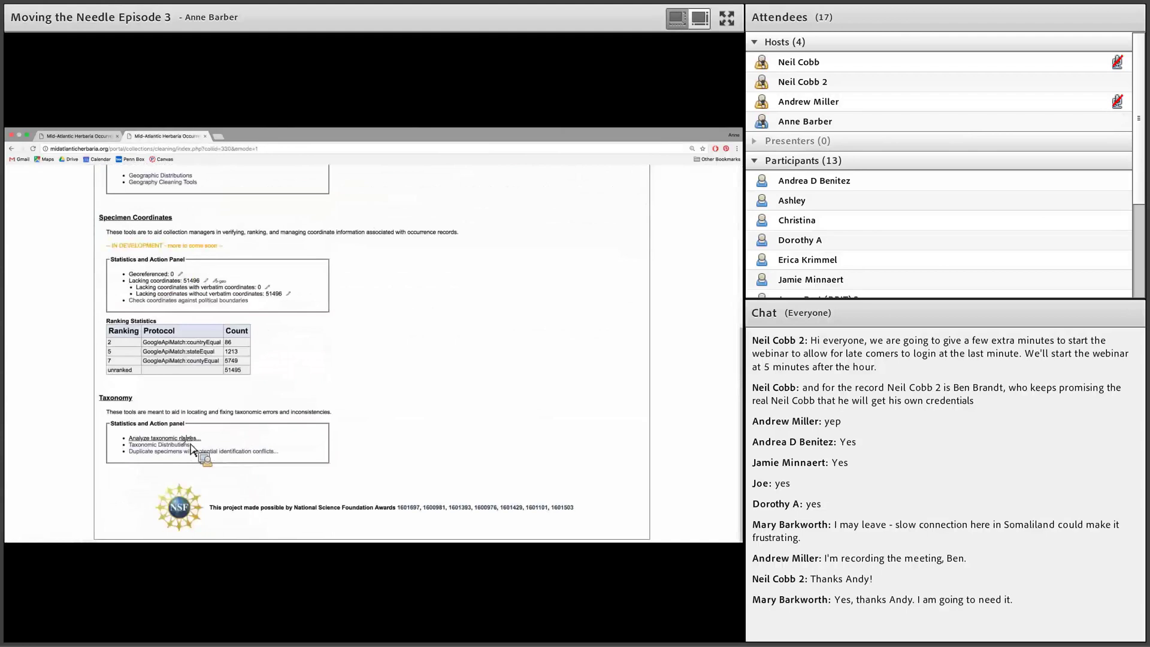
left_click(190, 441)
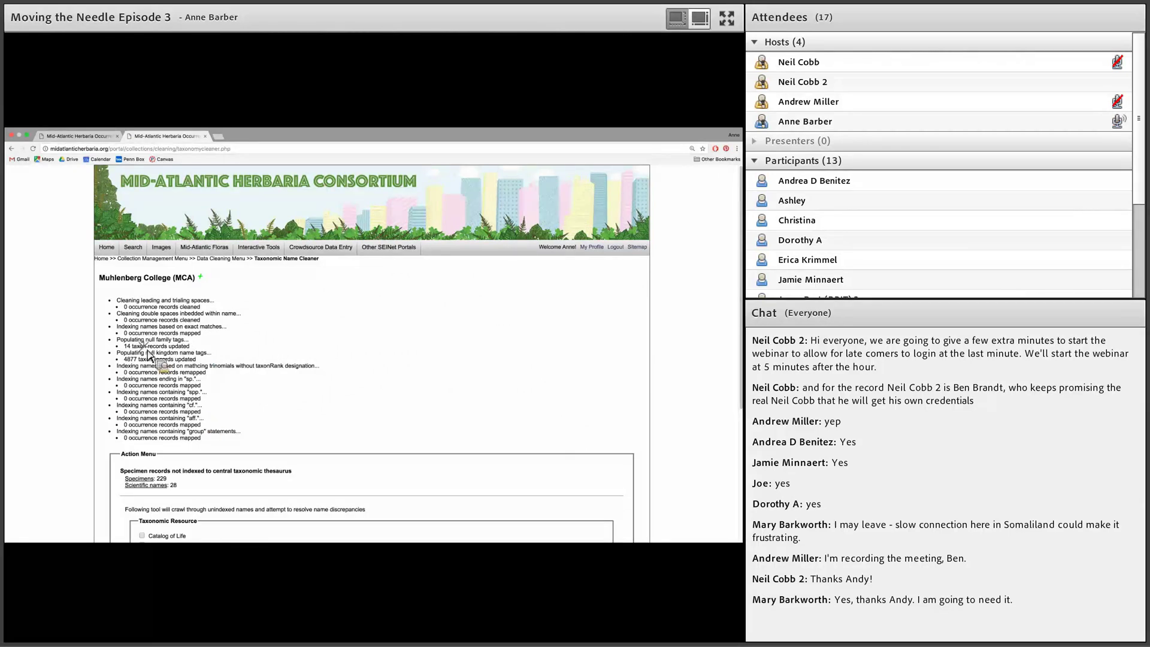
left_click_drag(145, 340, 189, 345)
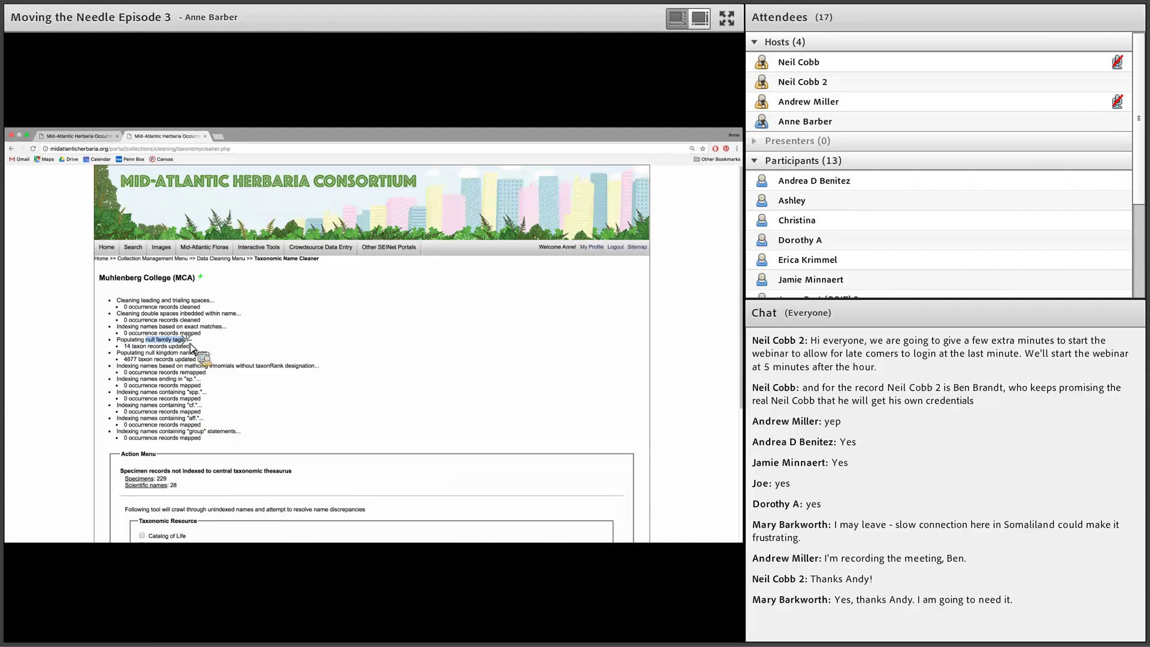
left_click(144, 355)
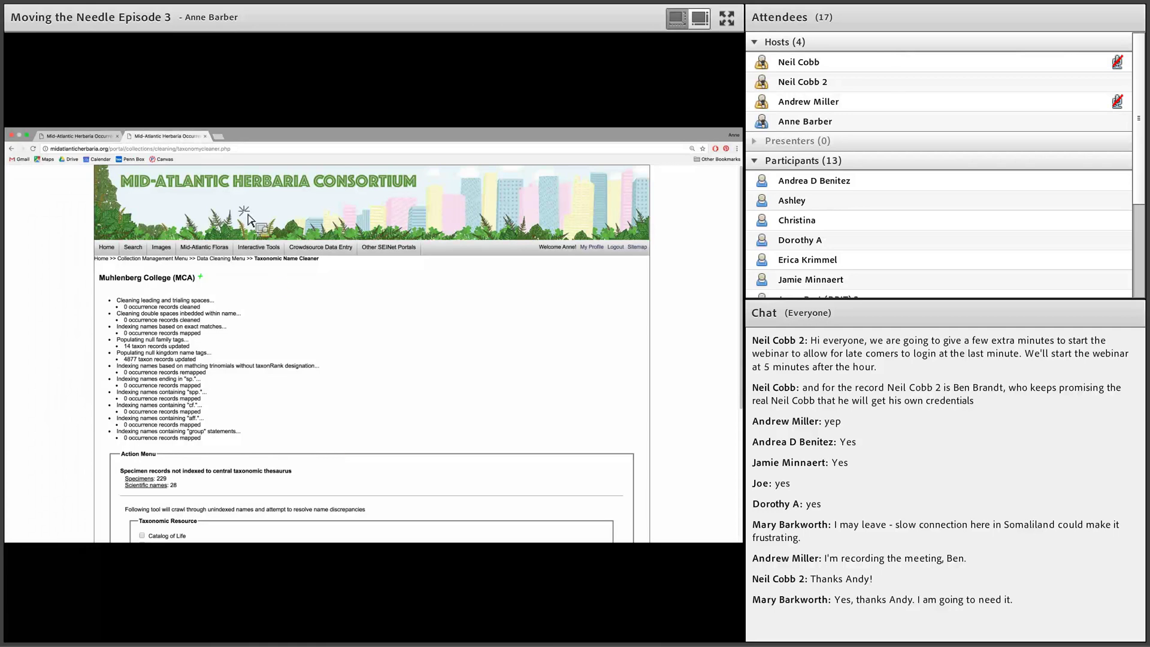
- Switch to the Staten Island Museum collection and reopen its taxonomic name analysis from the data cleaning menu
left_click(92, 138)
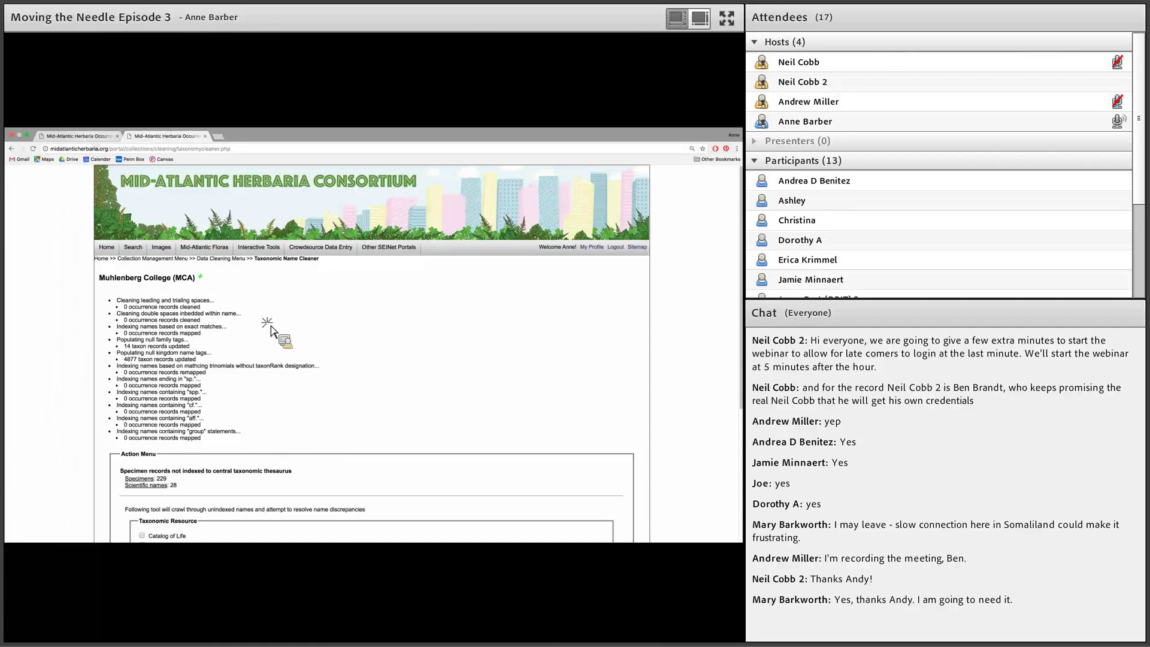
left_click(216, 193)
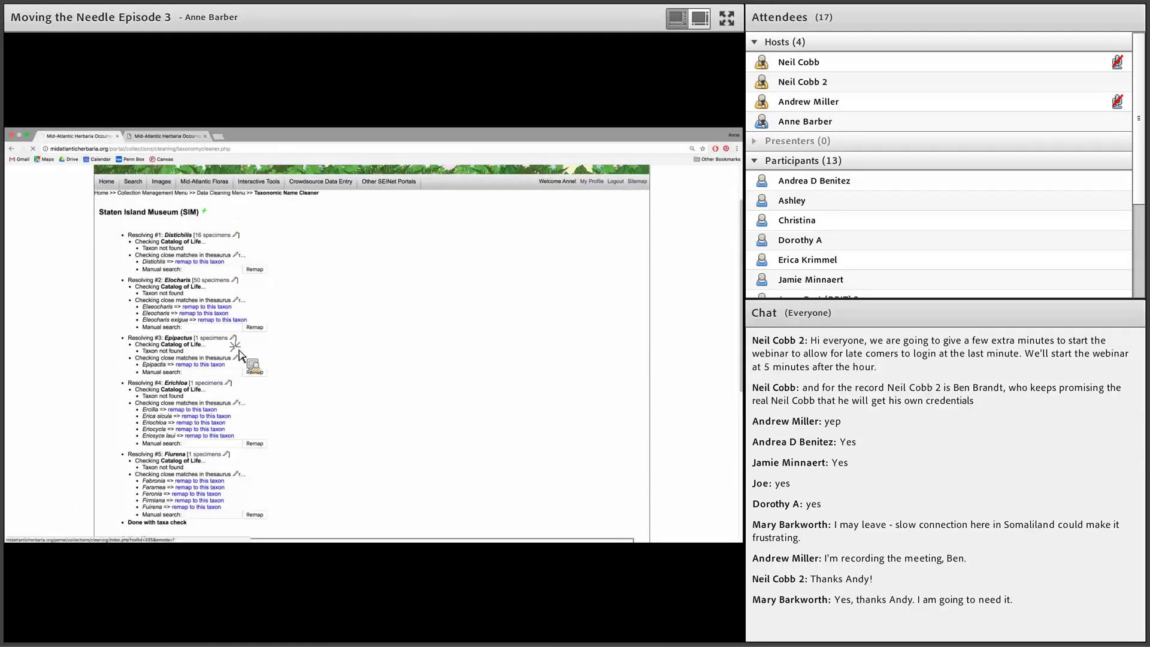
scroll(159, 480, "down", 5)
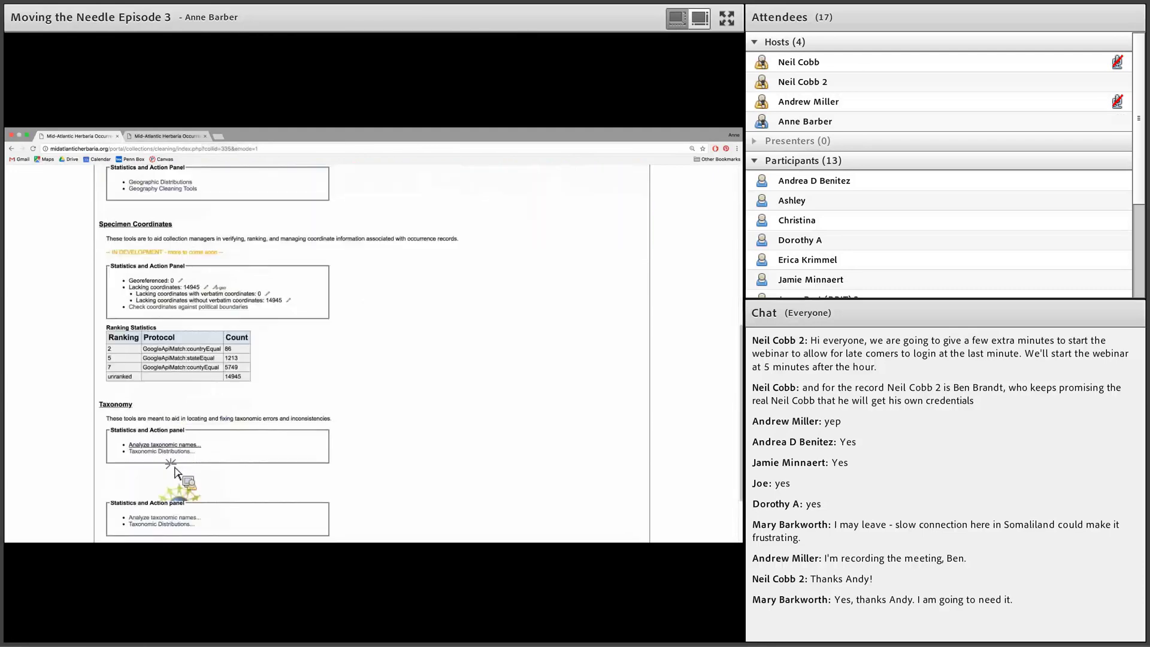
left_click(171, 484)
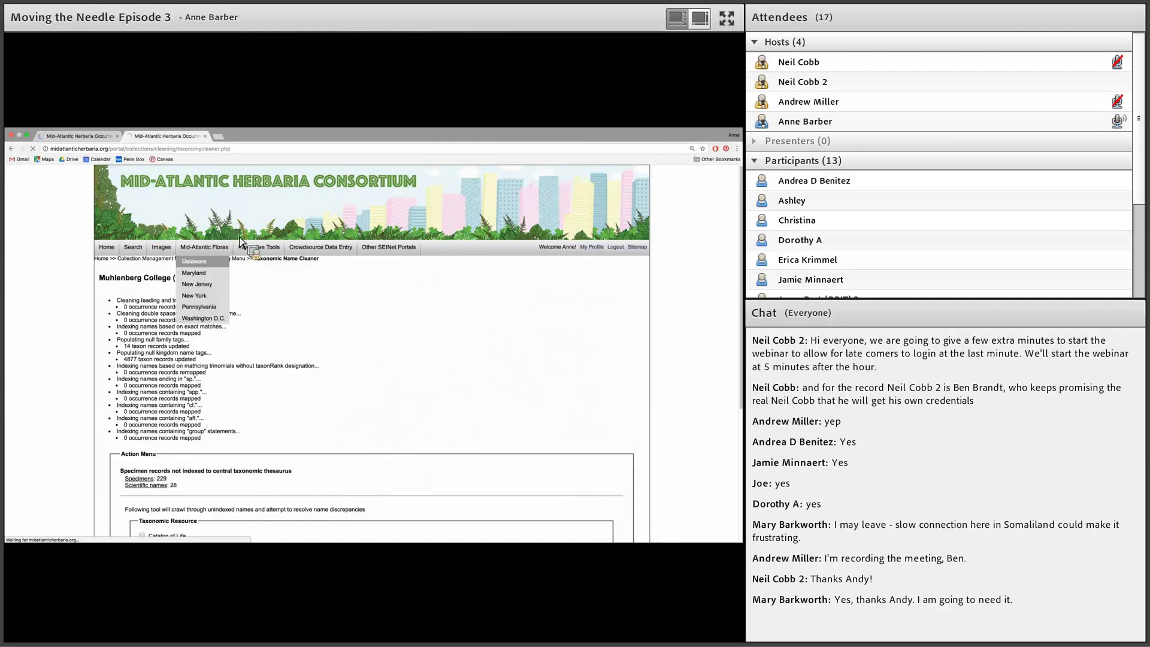
- Go back to the Staten Island Museum's deep index results and return to its data cleaning menu
left_click(83, 138)
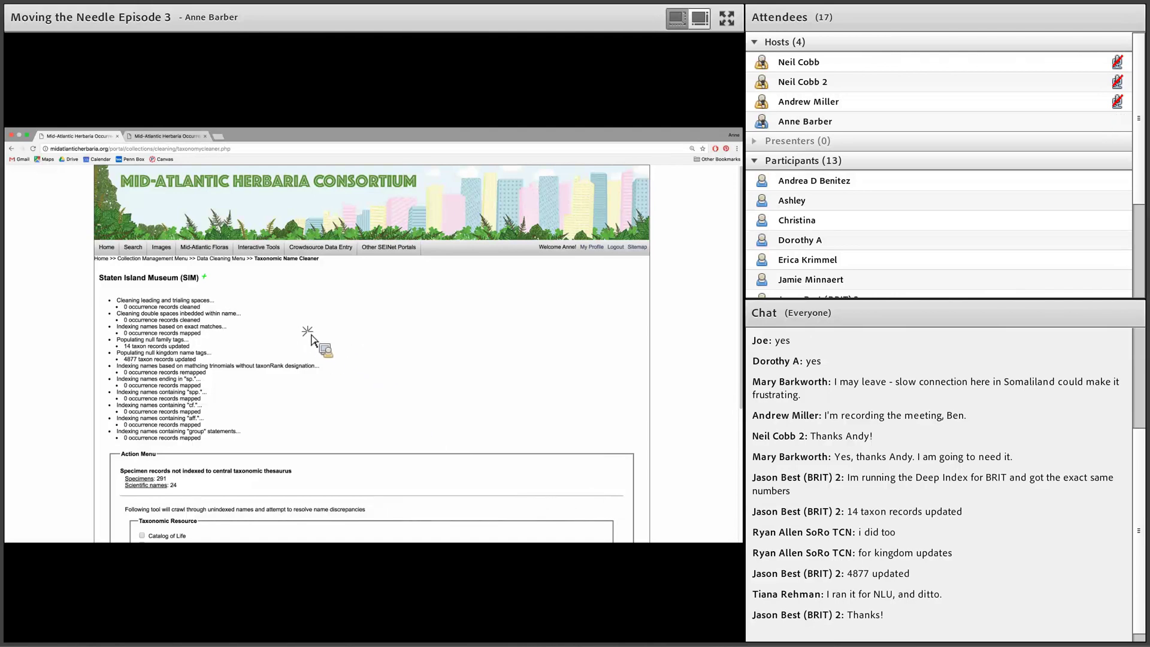
left_click(229, 259)
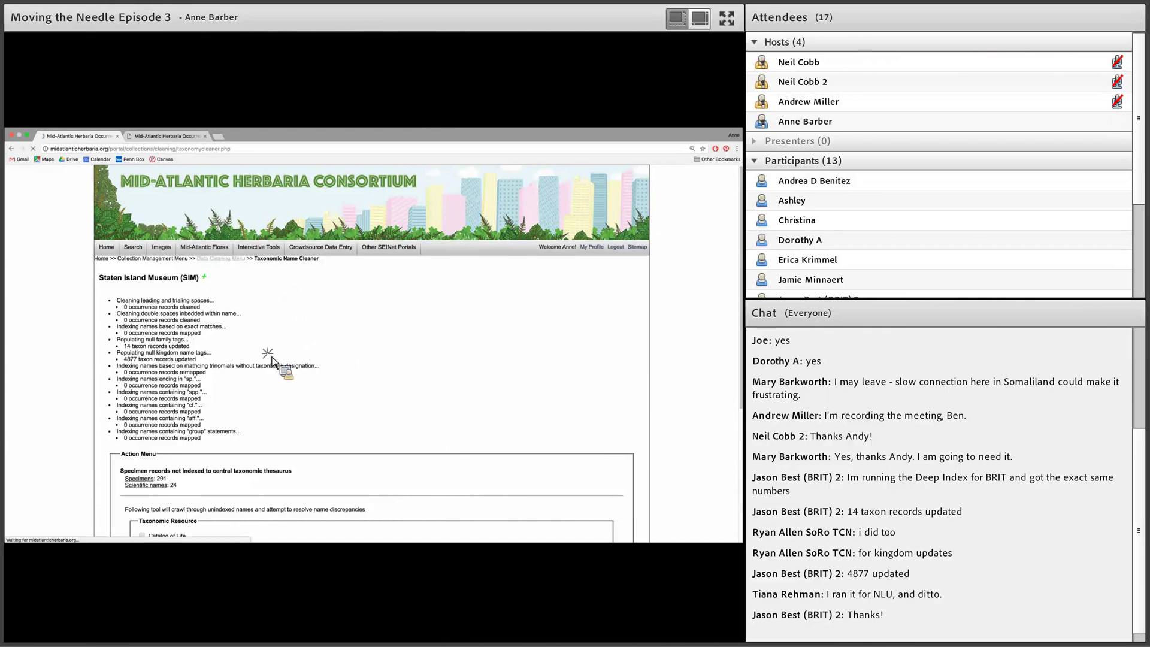
- Open the Staten Island Museum's taxonomic distributions from the data cleaning menu and review the list of families
scroll(293, 407, "down", 5)
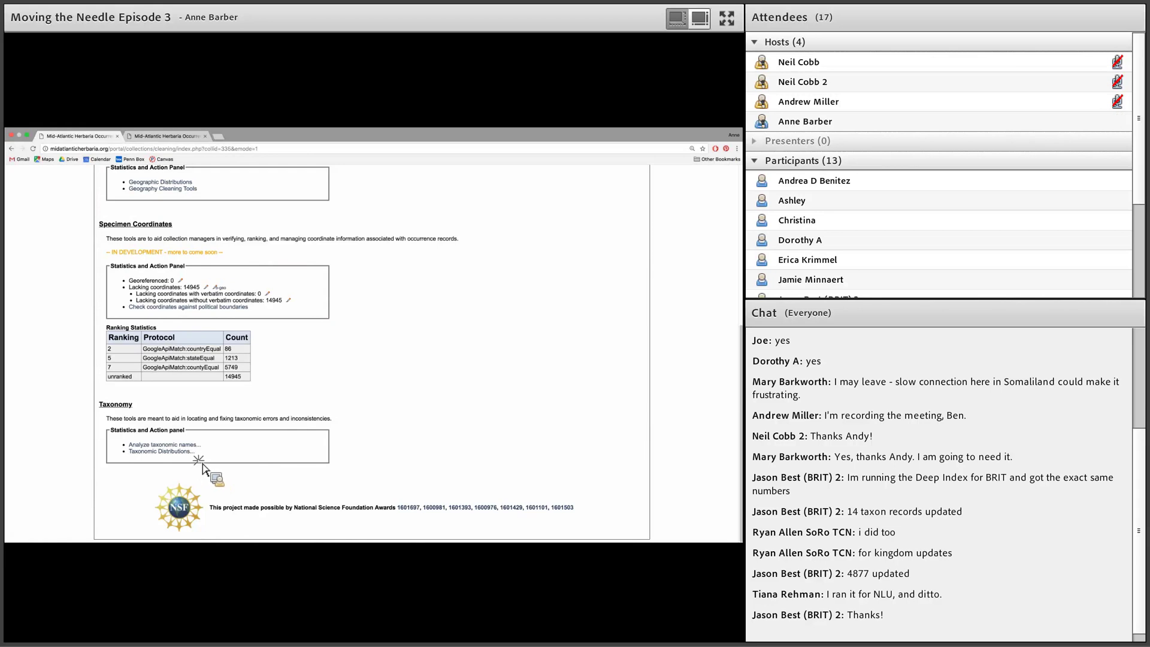
left_click(146, 452)
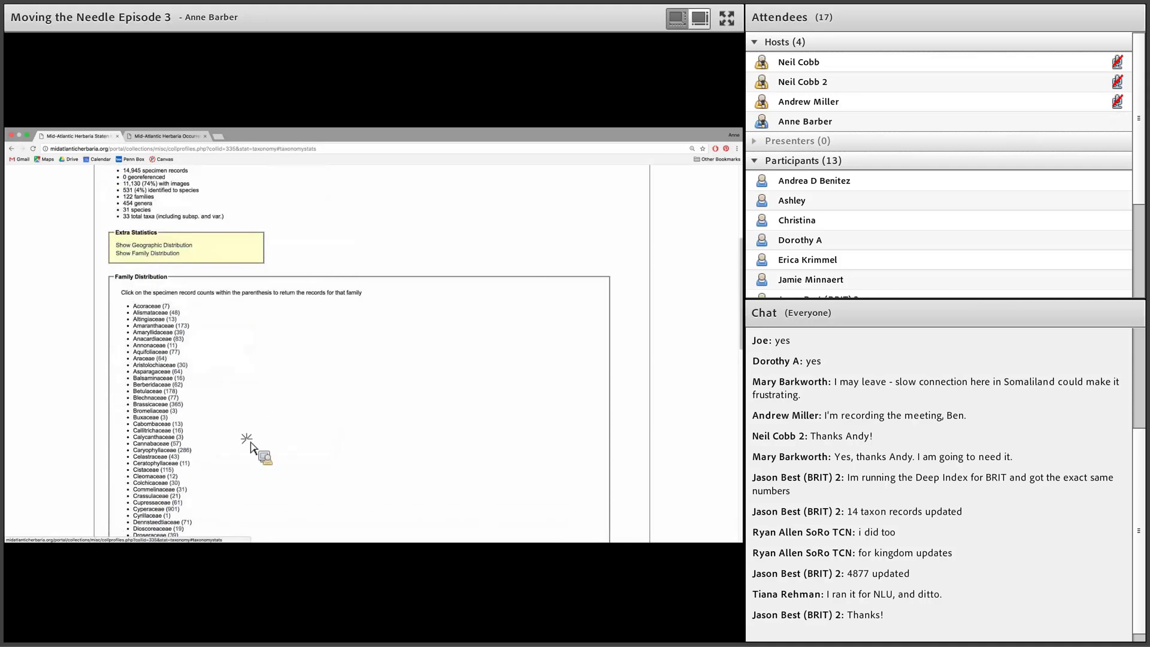
scroll(218, 432, "down", 5)
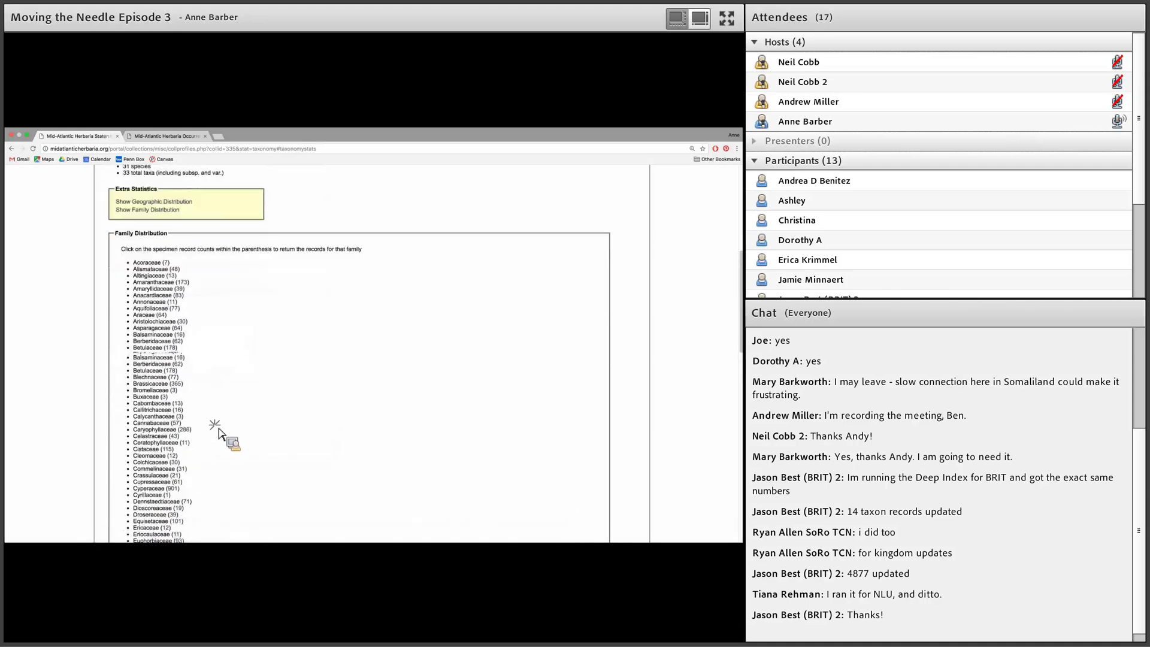
scroll(219, 432, "down", 3)
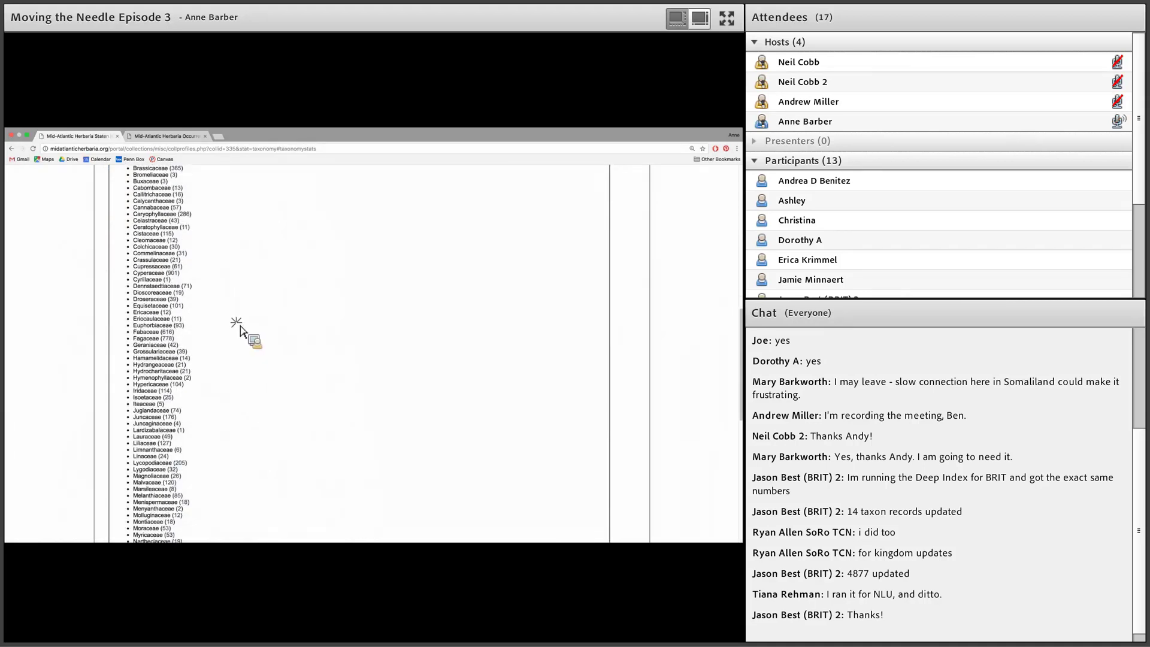
scroll(243, 328, "up", 5)
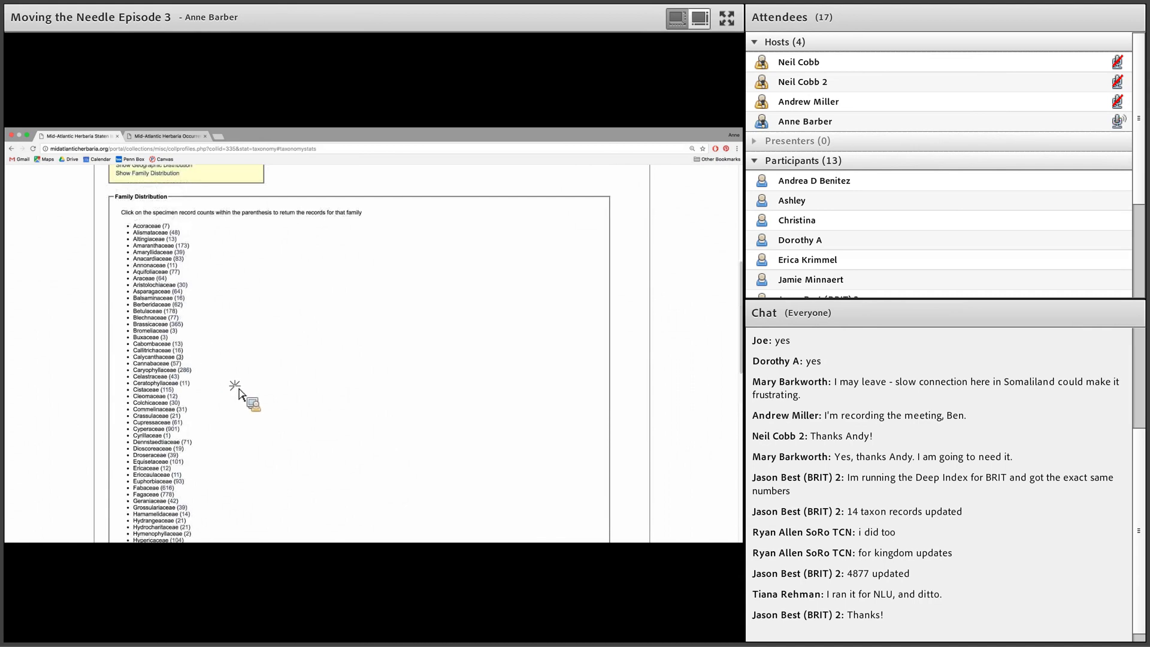
scroll(243, 421, "down", 4)
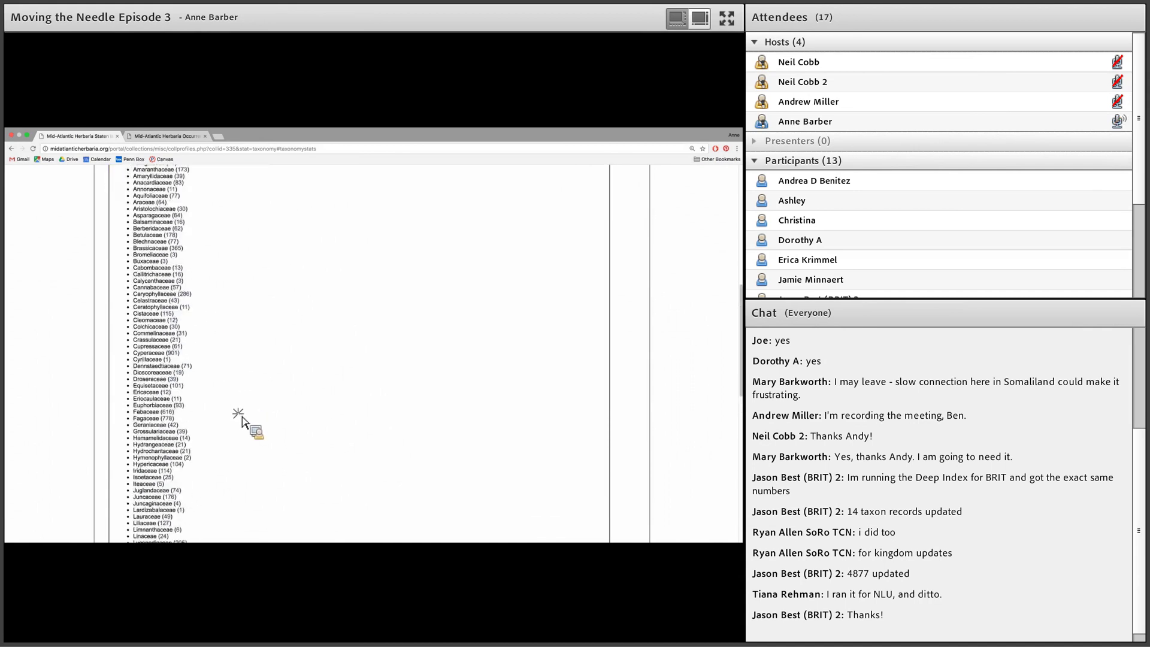
scroll(239, 421, "down", 8)
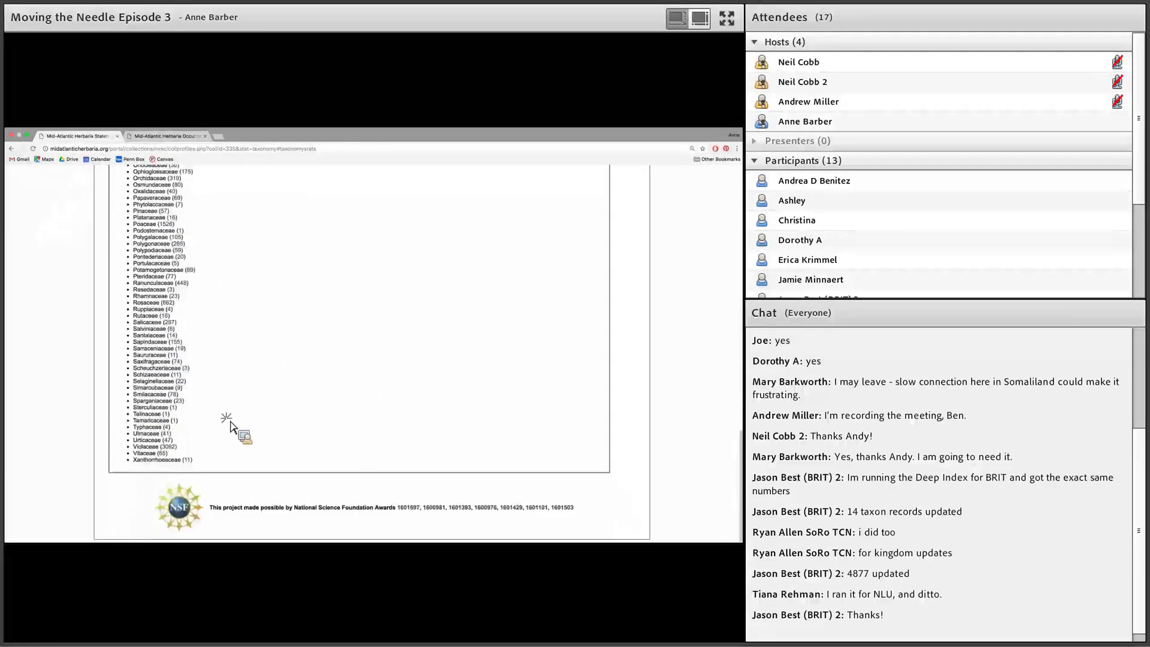
- Open the Staten Island Museum's Violaceae specimen records from the family distribution and return to the family list
left_click(174, 448)
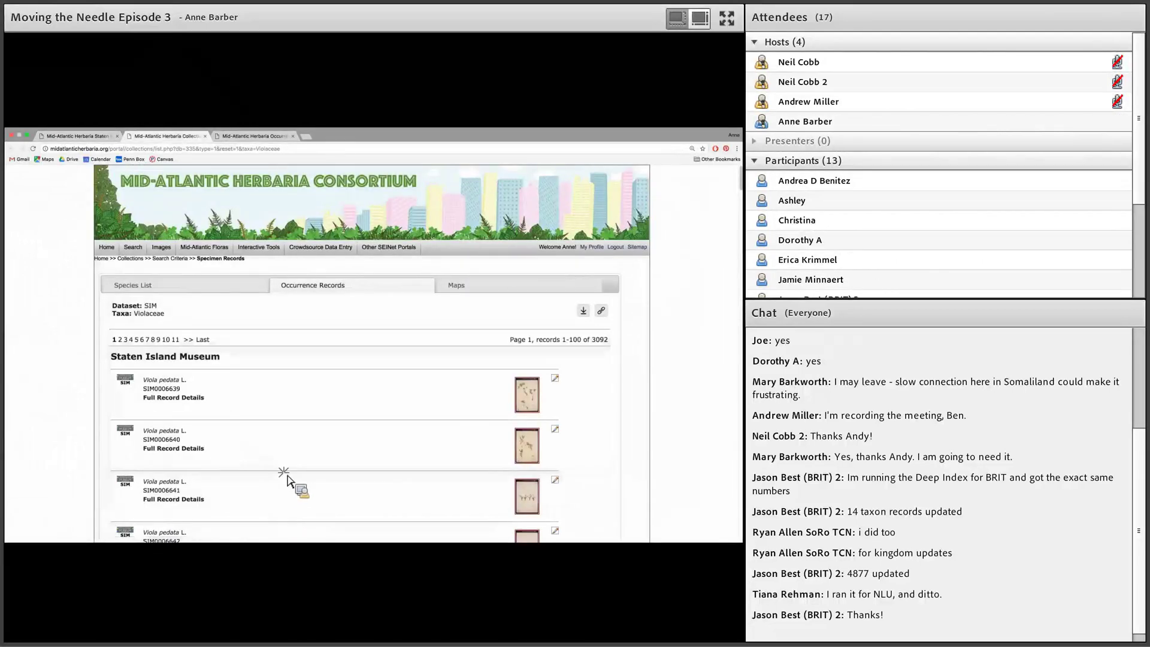
scroll(287, 476, "down", 5)
left_click(84, 137)
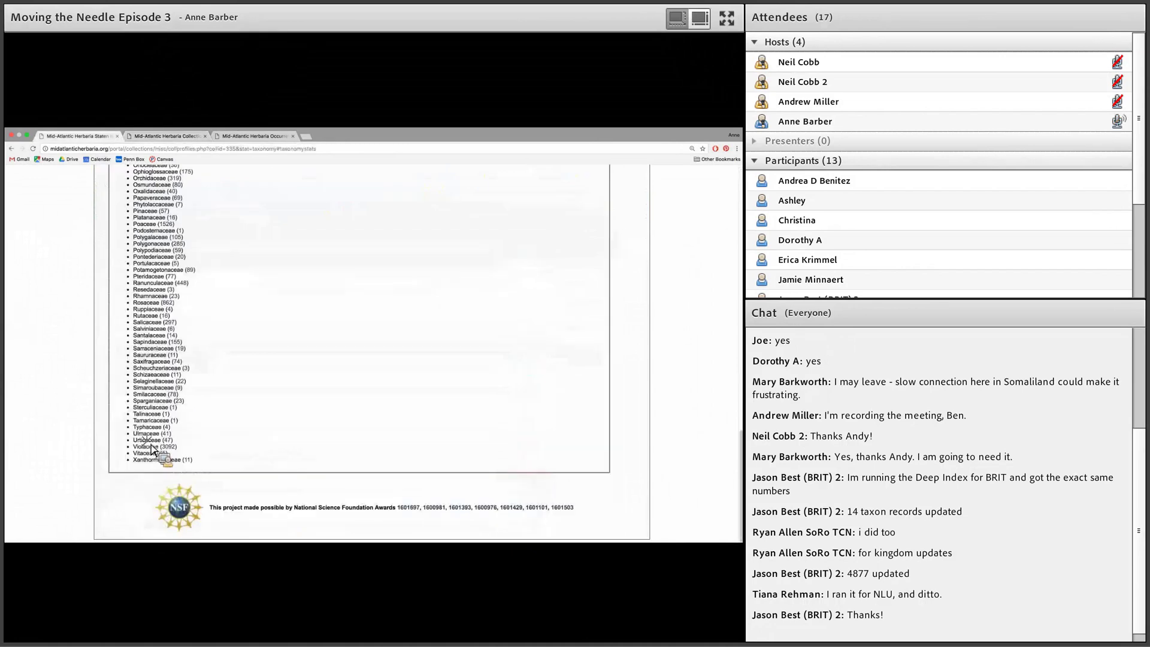
- Look back over the Staten Island Museum's collection statistics and full family distribution, and revisit the Violaceae records
scroll(318, 401, "up", 10)
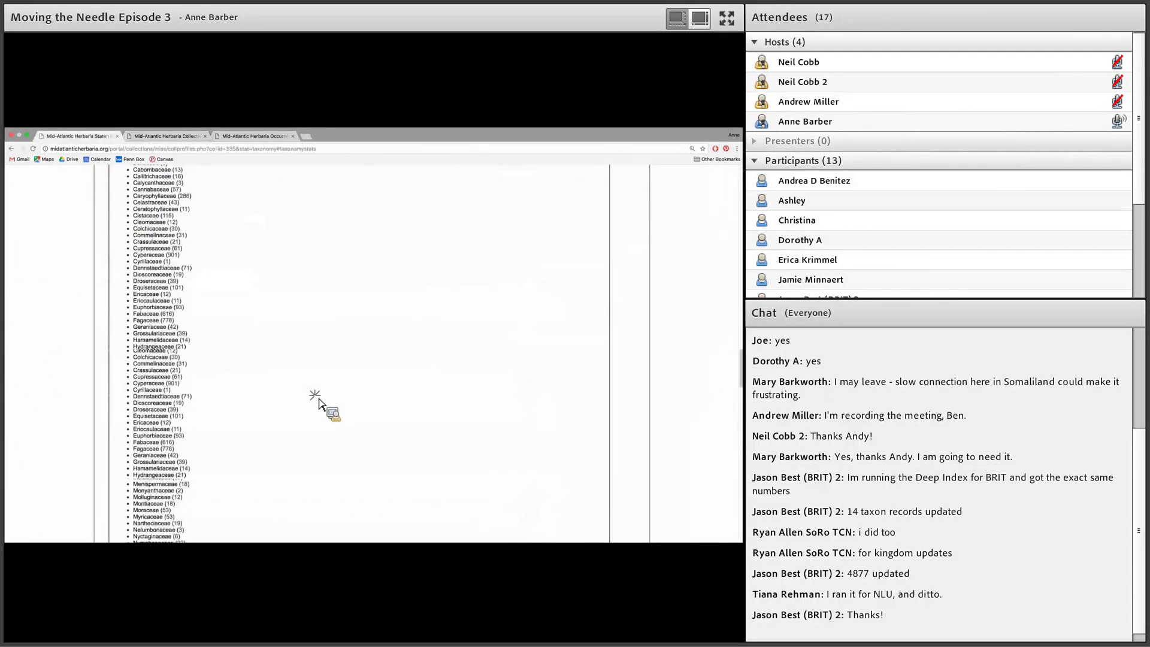
scroll(319, 400, "up", 8)
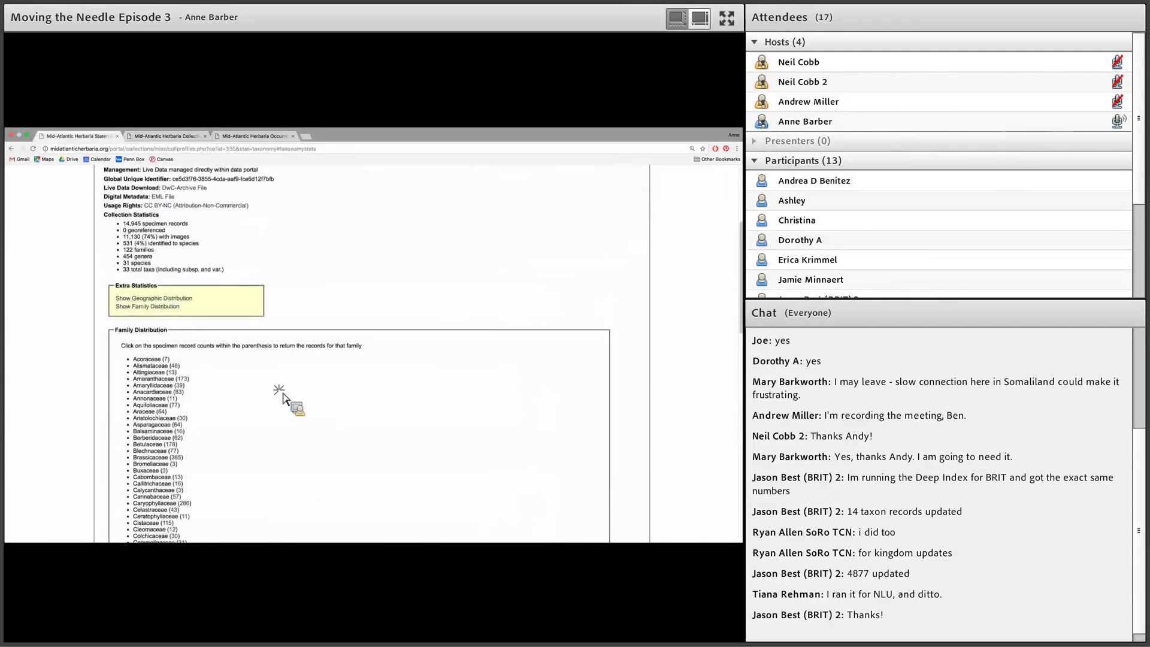
scroll(276, 486, "down", 15)
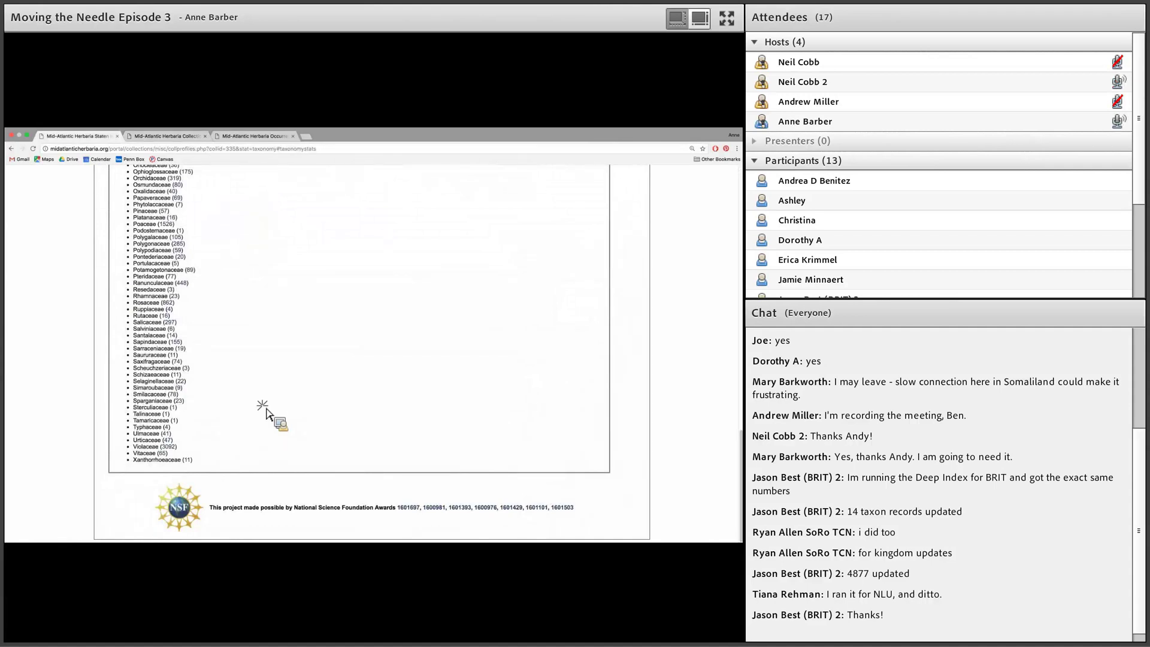
scroll(152, 355, "up", 1)
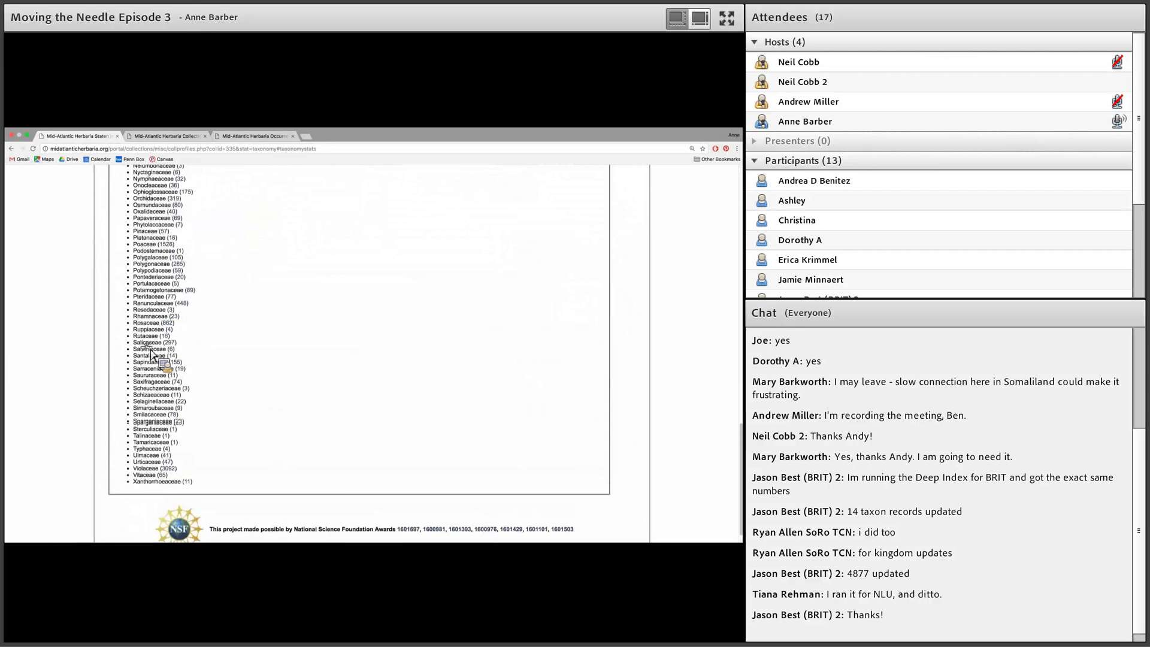
left_click(160, 137)
scroll(336, 425, "up", 2)
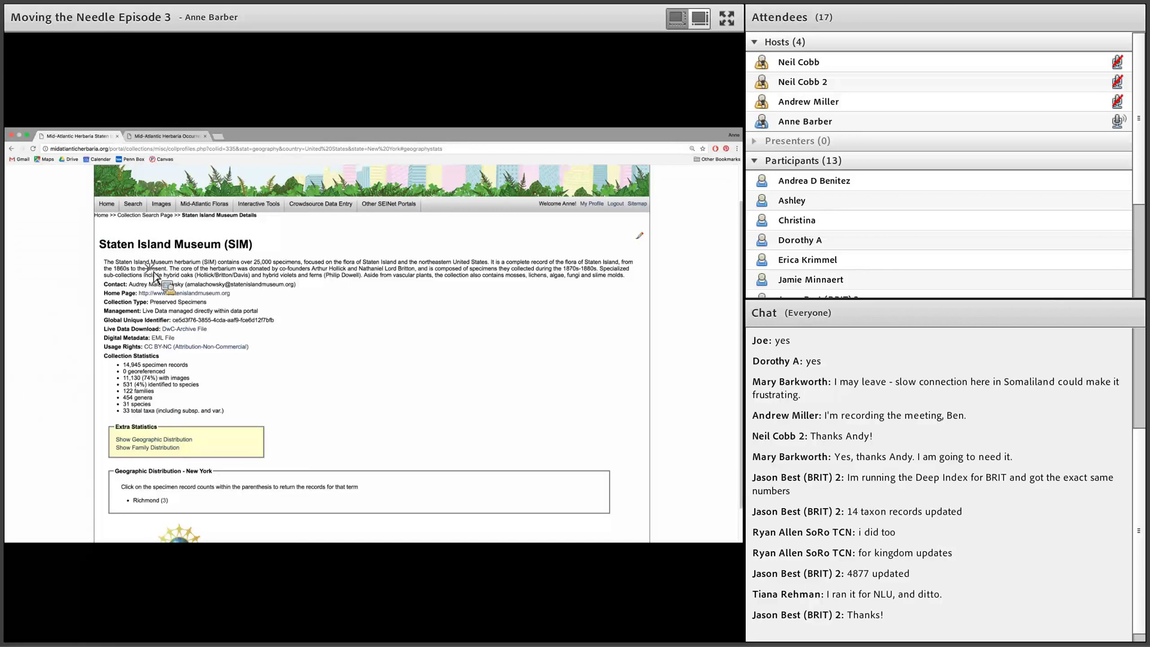
- Switch to Muhlenberg College's data cleaning menu and open its taxonomic name analysis to examine the Taxonomic Resource options
left_click(154, 137)
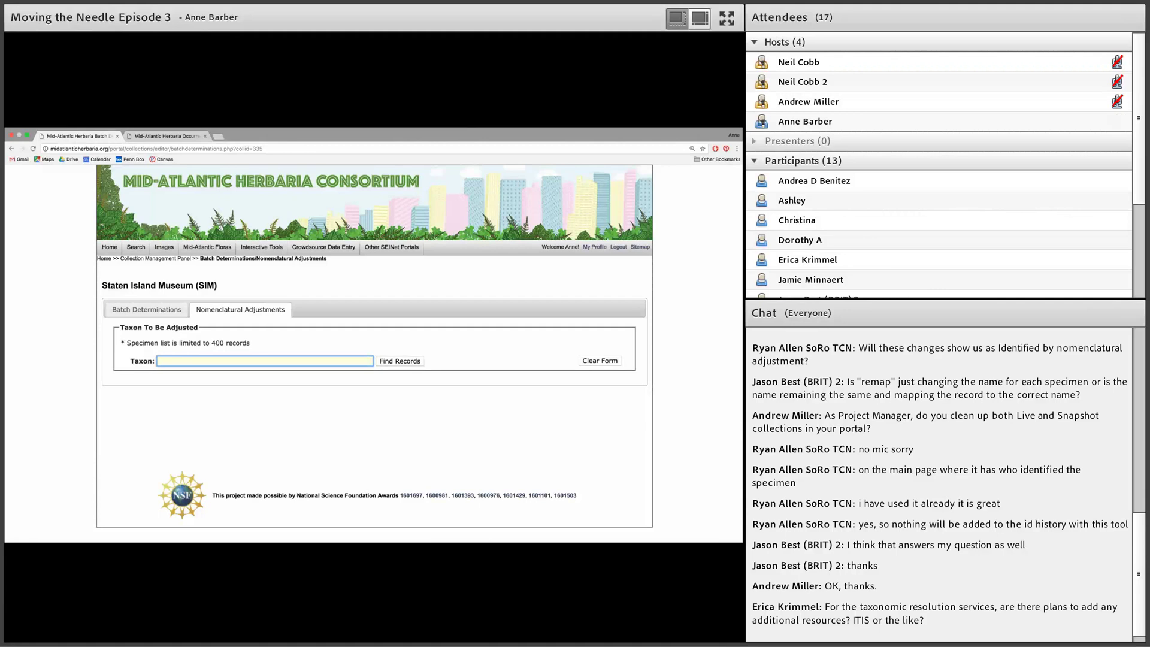
left_click(239, 449)
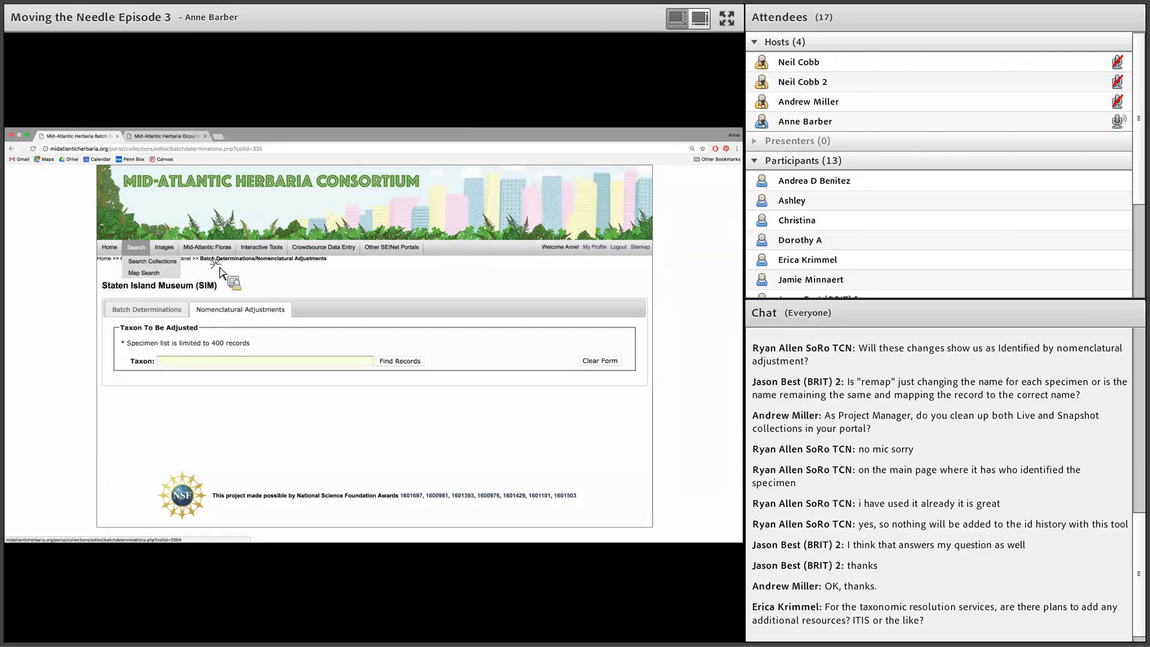
key("ctrl+Tab")
scroll(168, 309, "down", 5)
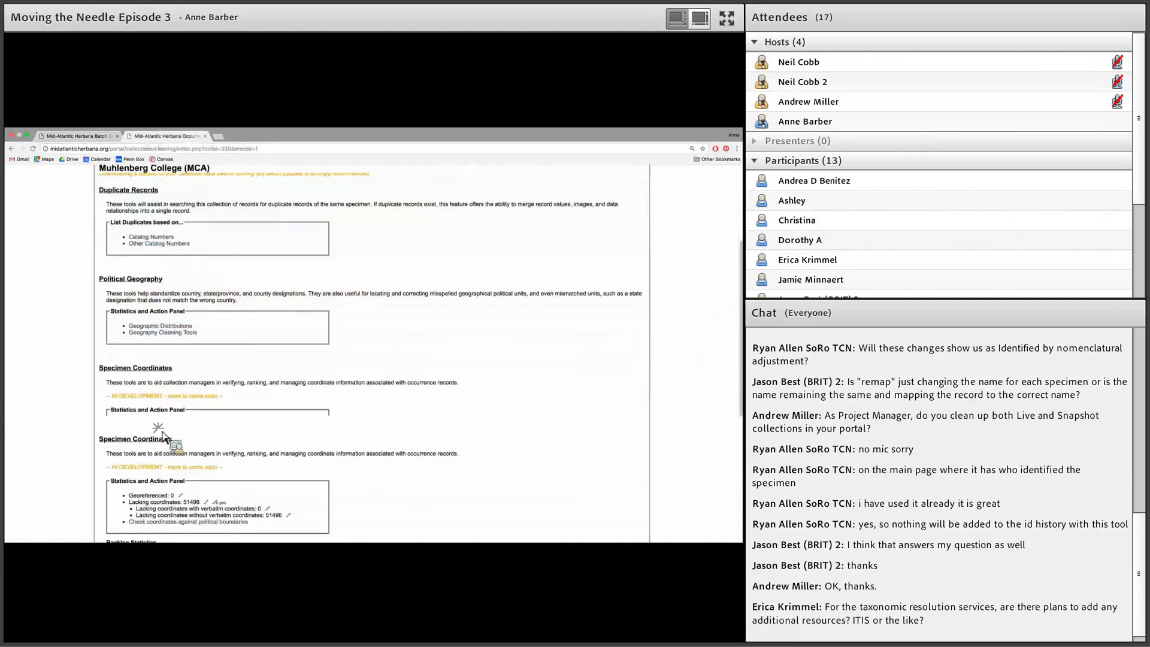
left_click(188, 406)
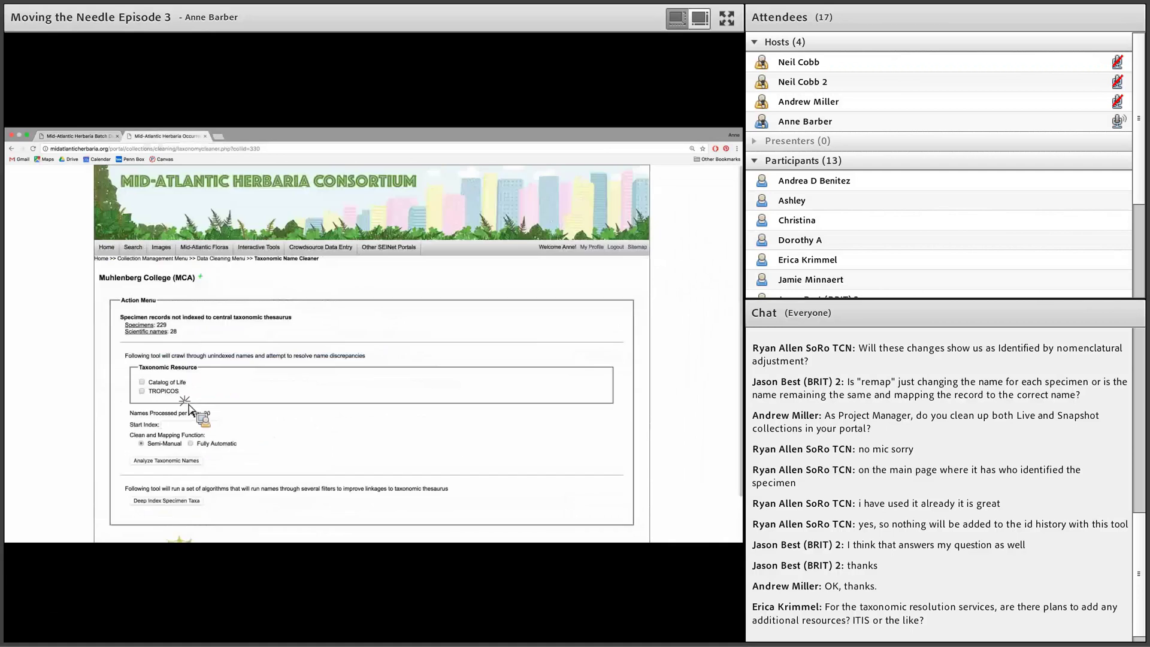
scroll(215, 375, "down", 1)
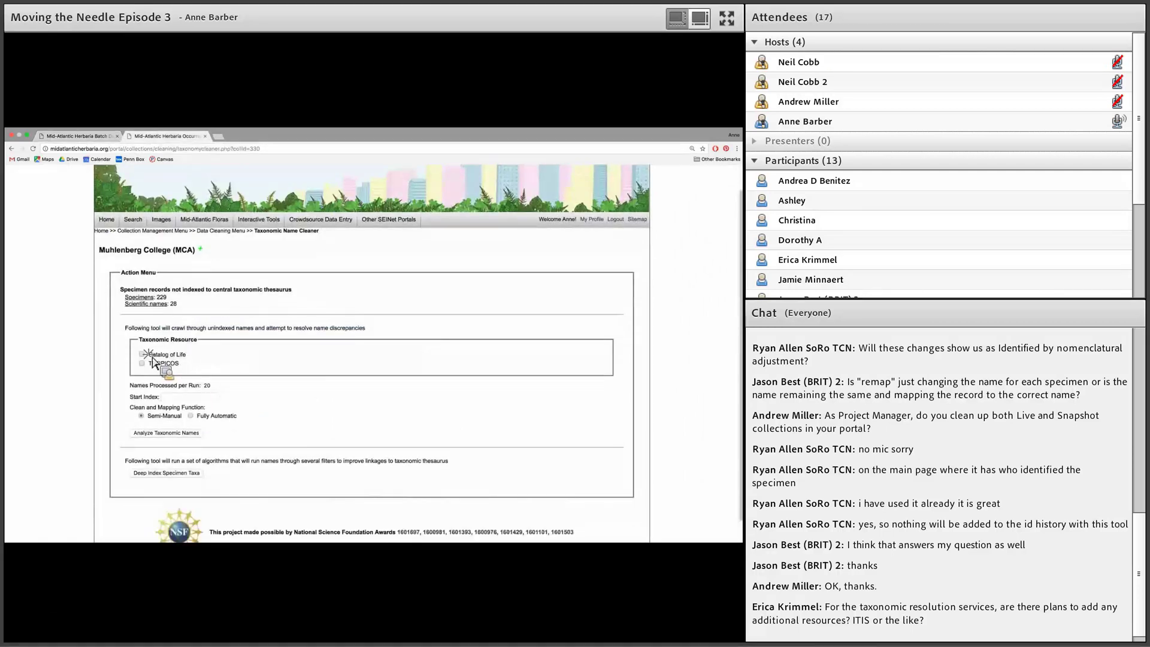